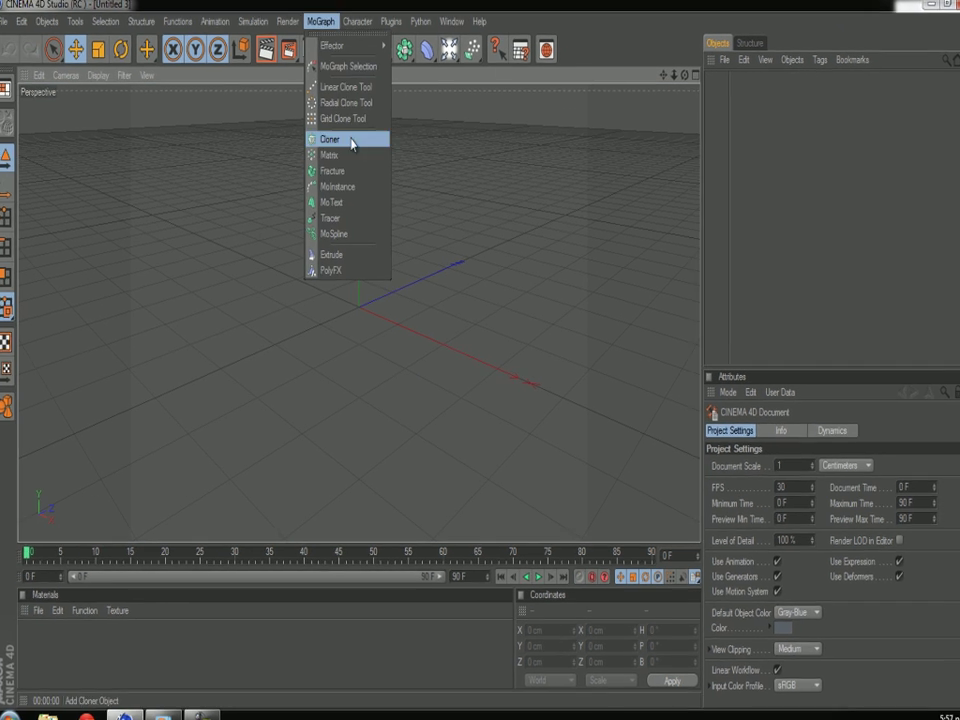
Create an AURORA MoText object in a new font, with 50 cm letter spacing and depth 50
left_click(356, 139)
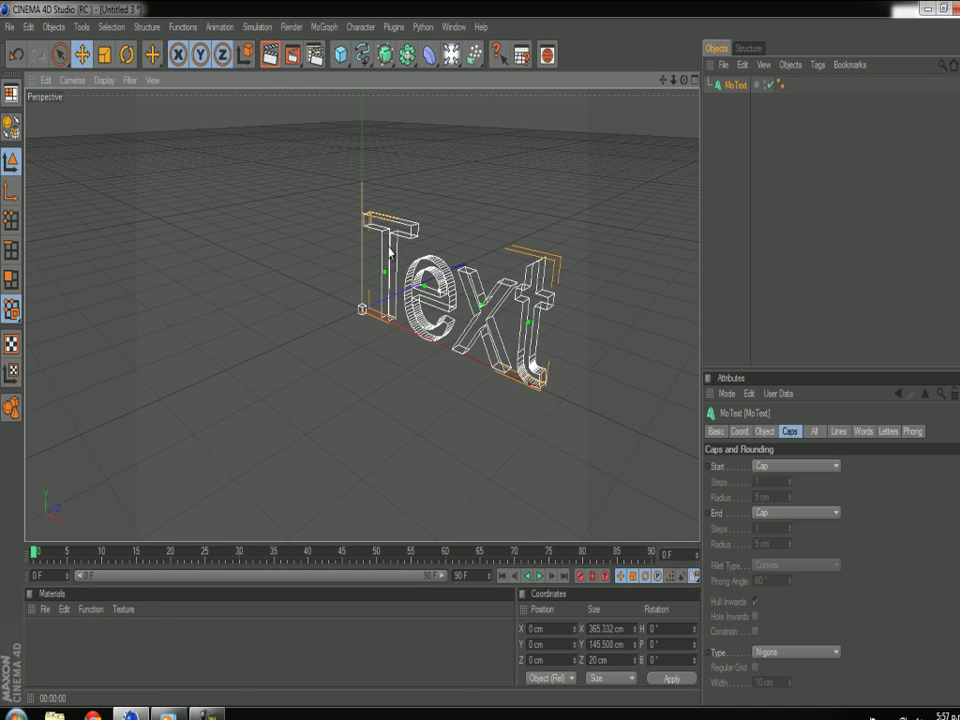
left_click(764, 433)
type("AURORA")
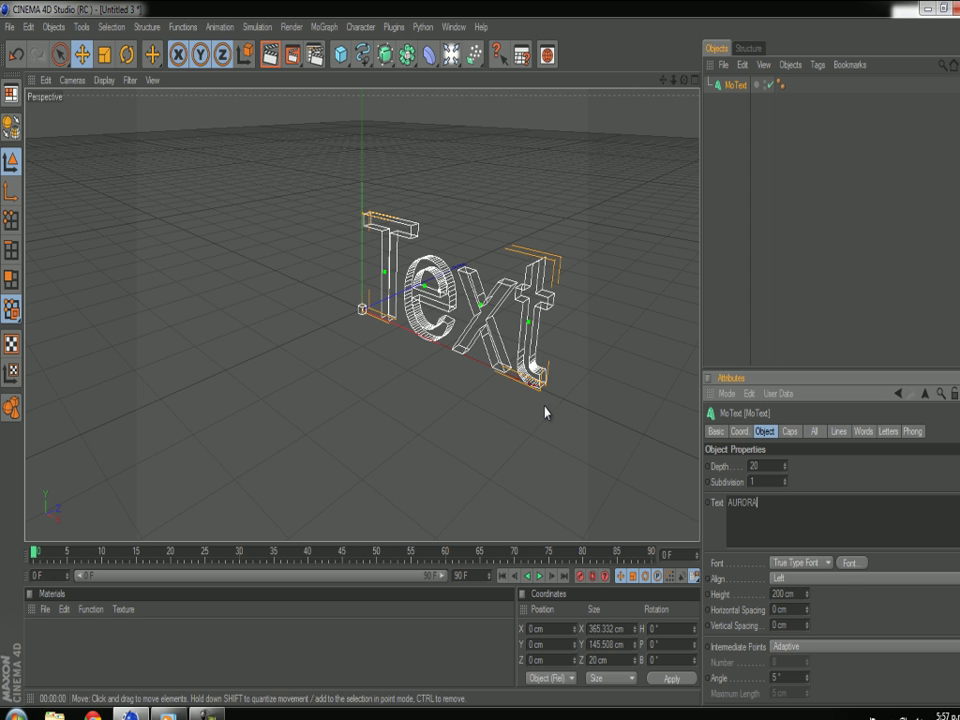
left_click(850, 563)
type("FAR")
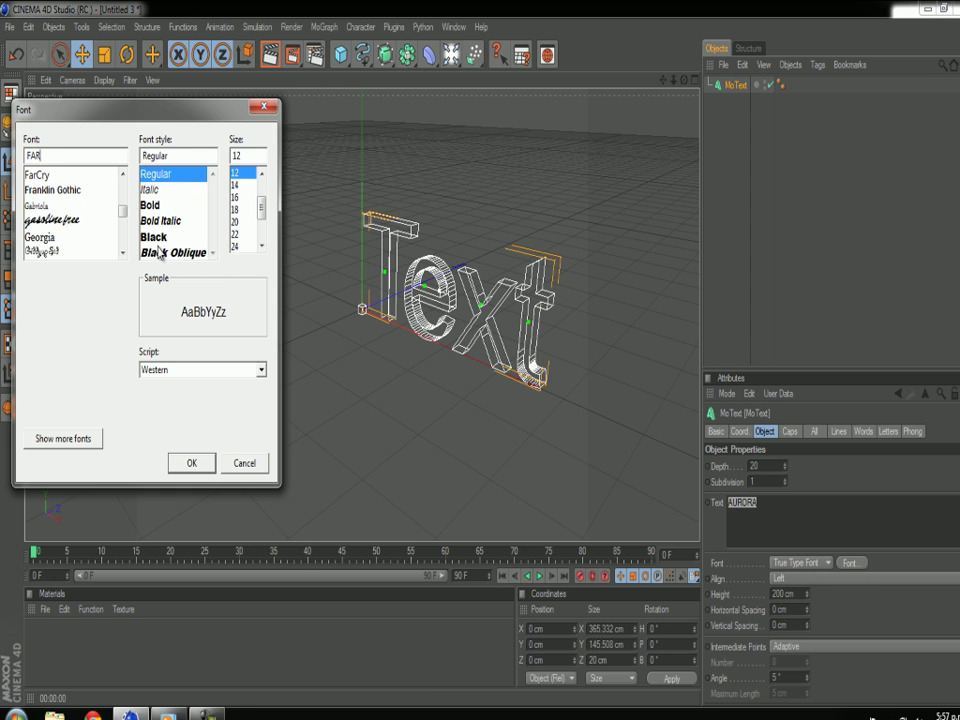
key("Return")
left_click_drag(666, 84, 486, 360)
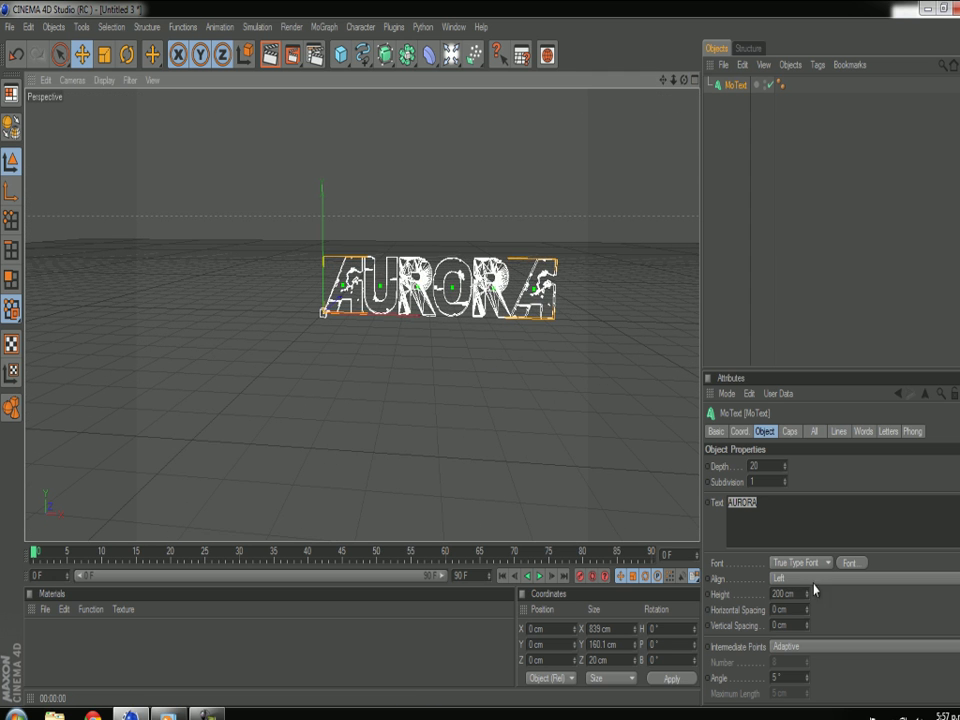
left_click_drag(808, 610, 807, 612)
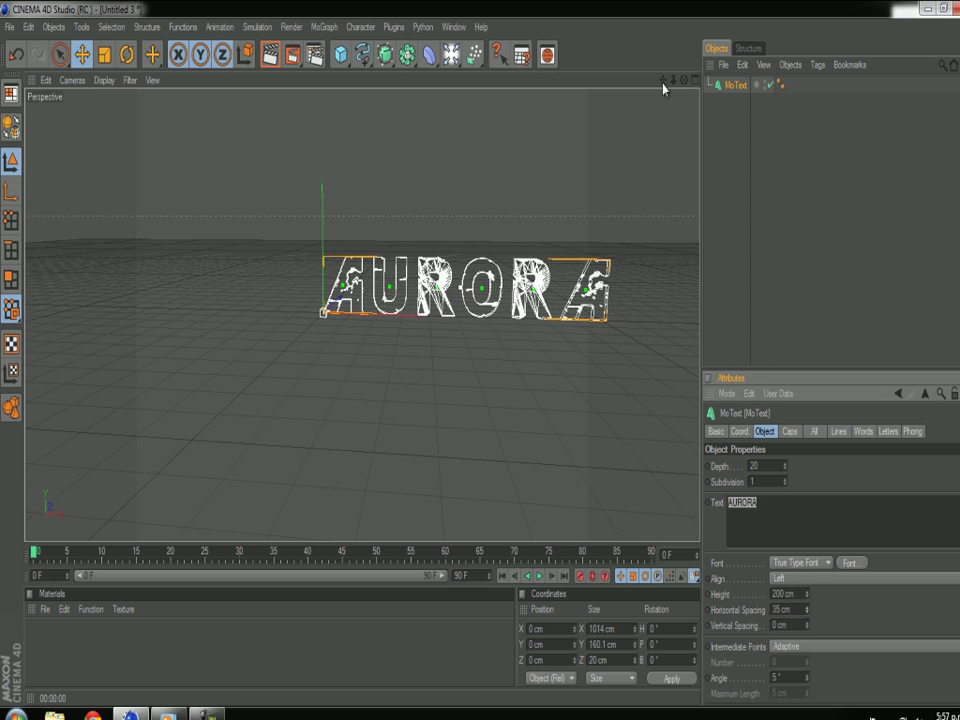
left_click_drag(785, 467, 786, 468)
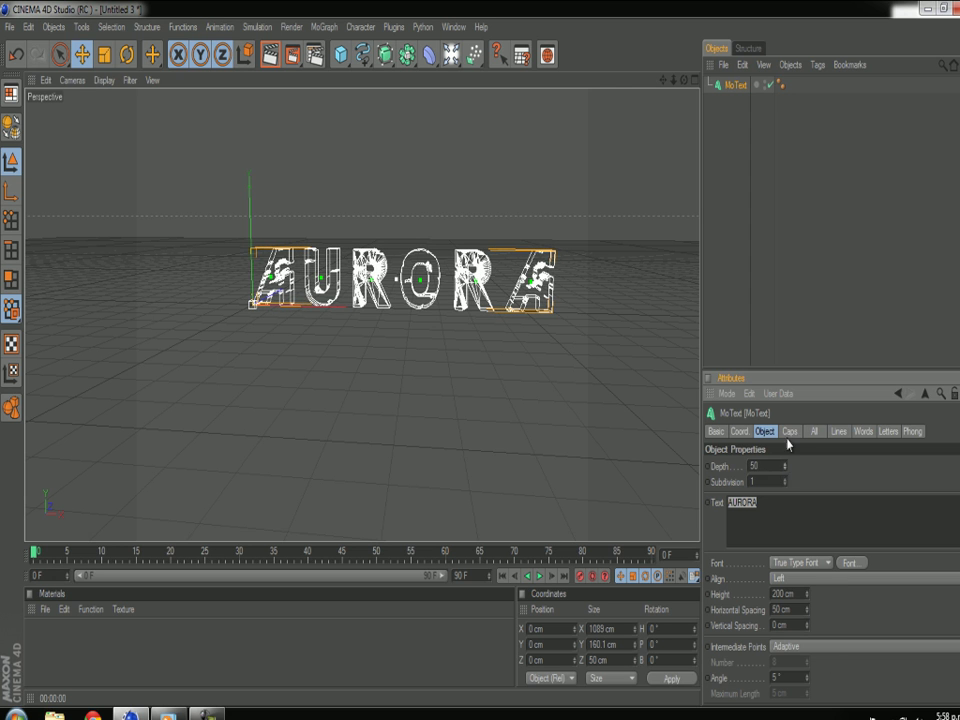
Give the text Fillet Caps on both front and back faces and render a preview
left_click(789, 431)
left_click(797, 466)
left_click(785, 527)
left_click(785, 575)
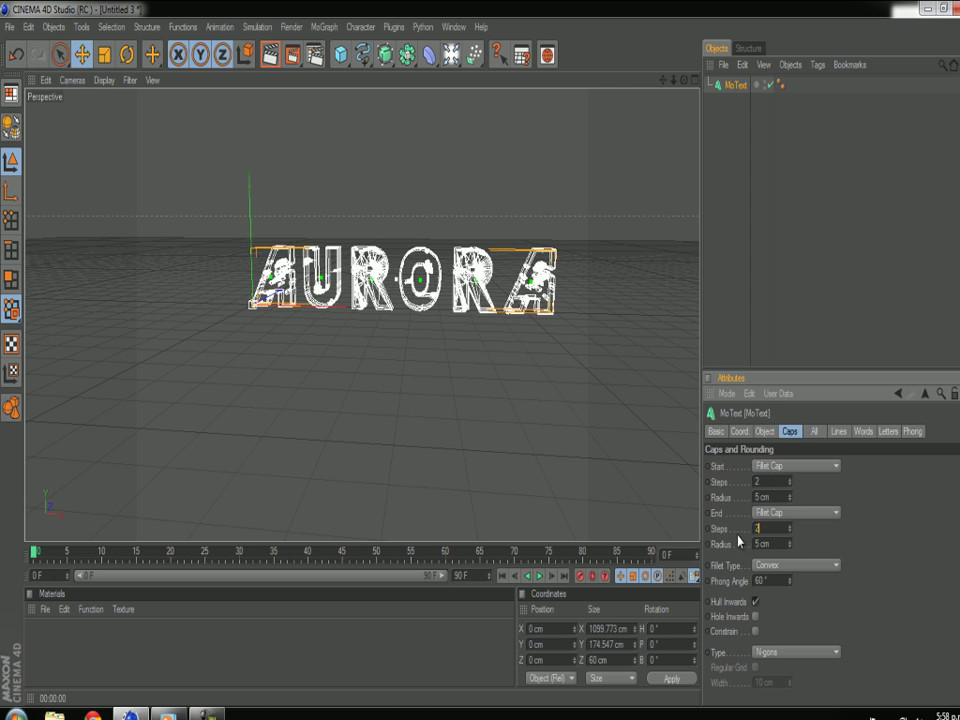
left_click(764, 431)
left_click(739, 431)
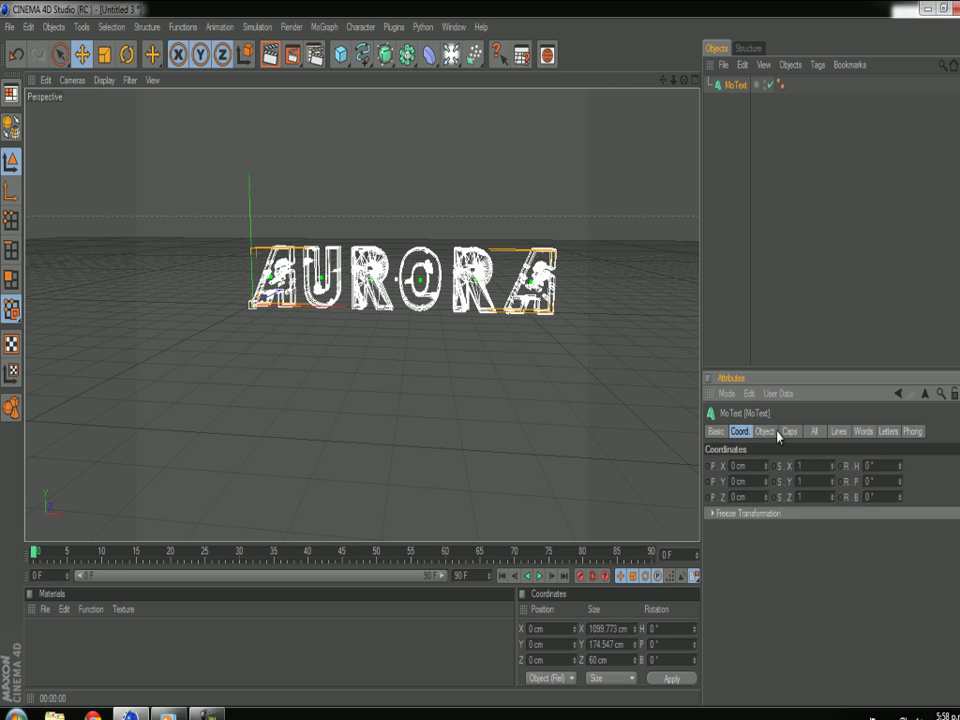
left_click(789, 431)
key("ctrl+r")
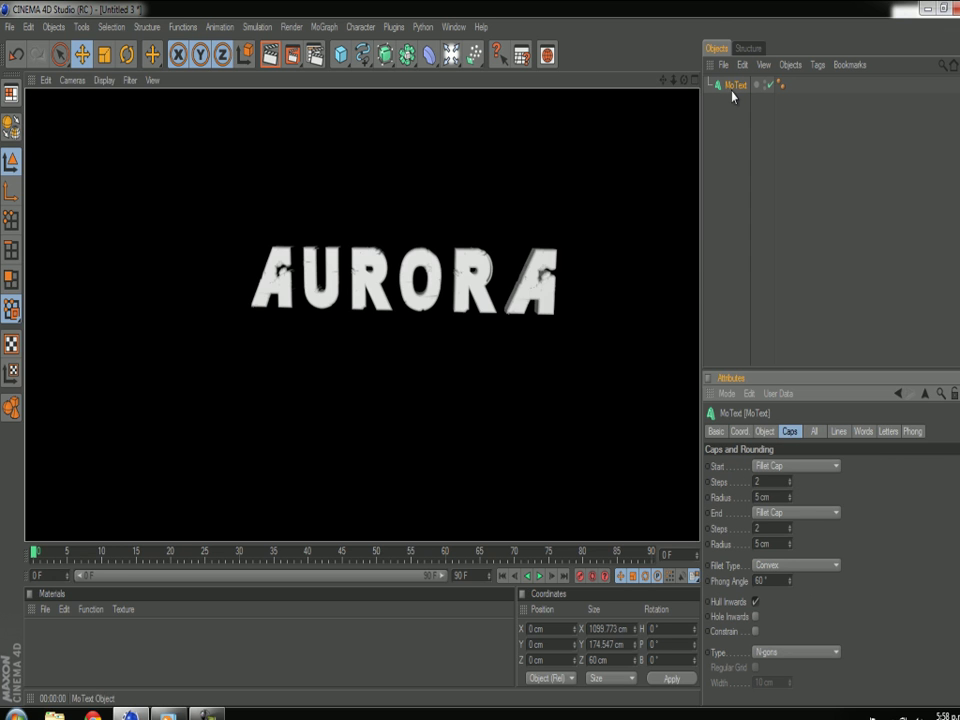
Make the text editable, pull out the six AURORA letters and delete the leftover hierarchy
left_click(11, 126)
left_click(714, 101, "ctrl")
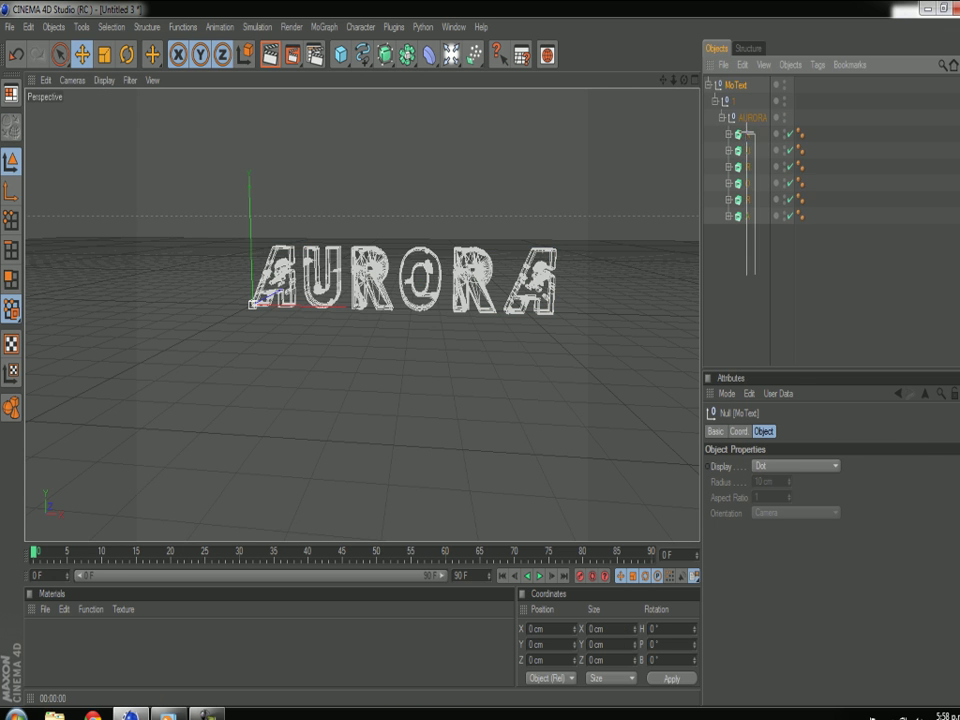
left_click_drag(750, 145, 745, 115)
left_click(736, 183)
key("Delete")
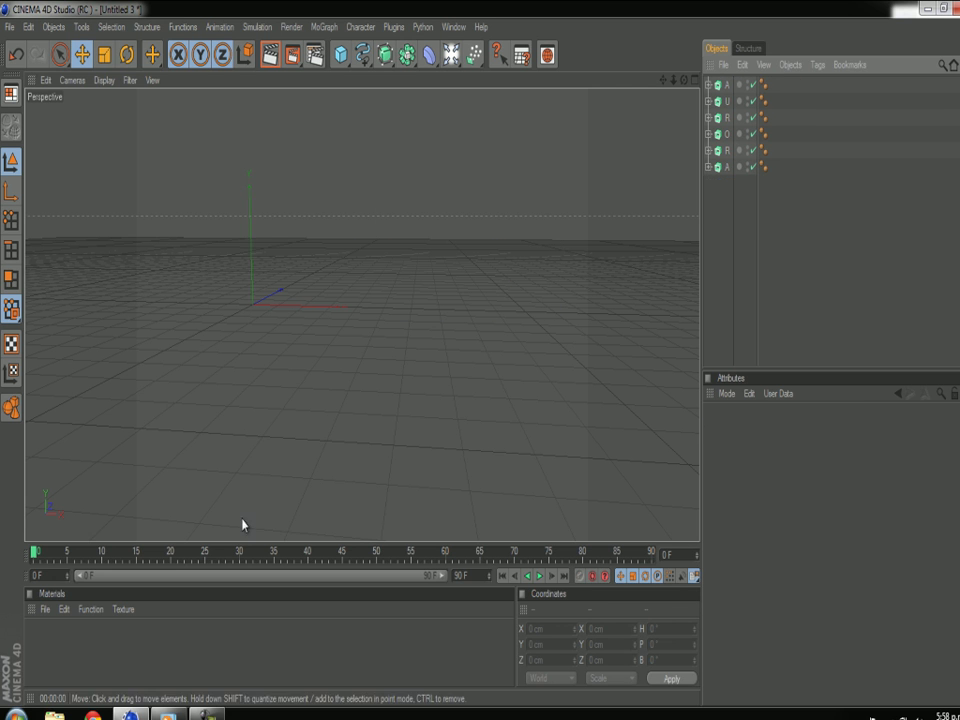
Create a Nukei shader material with a blue diffuse colour
left_click(45, 609)
left_click(186, 524)
double_click(38, 637)
left_click(320, 173)
left_click_drag(358, 106, 363, 108)
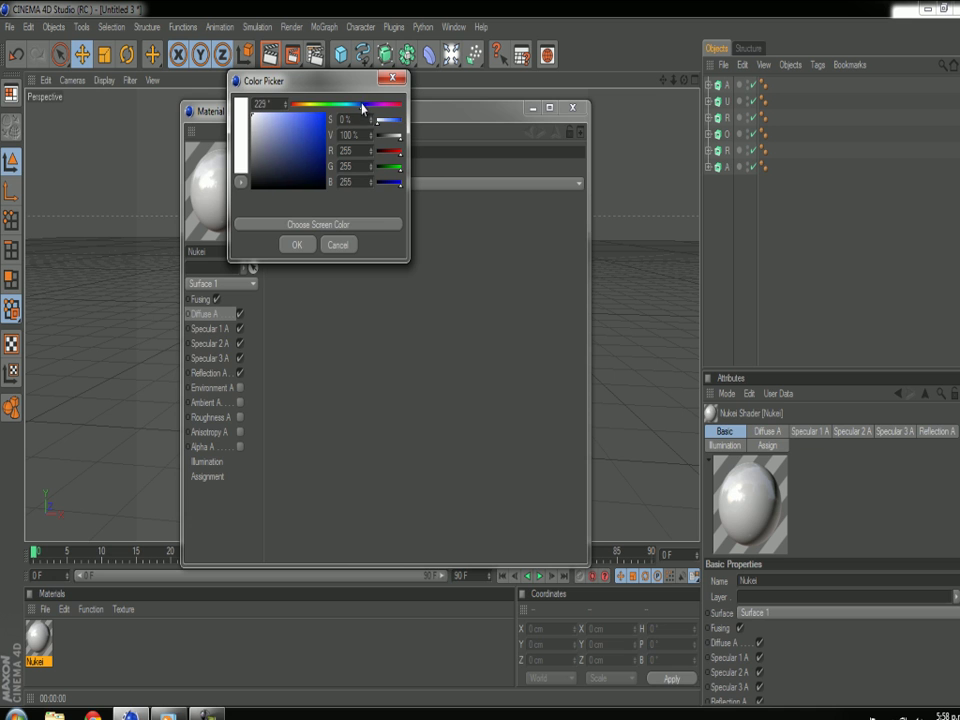
left_click(296, 244)
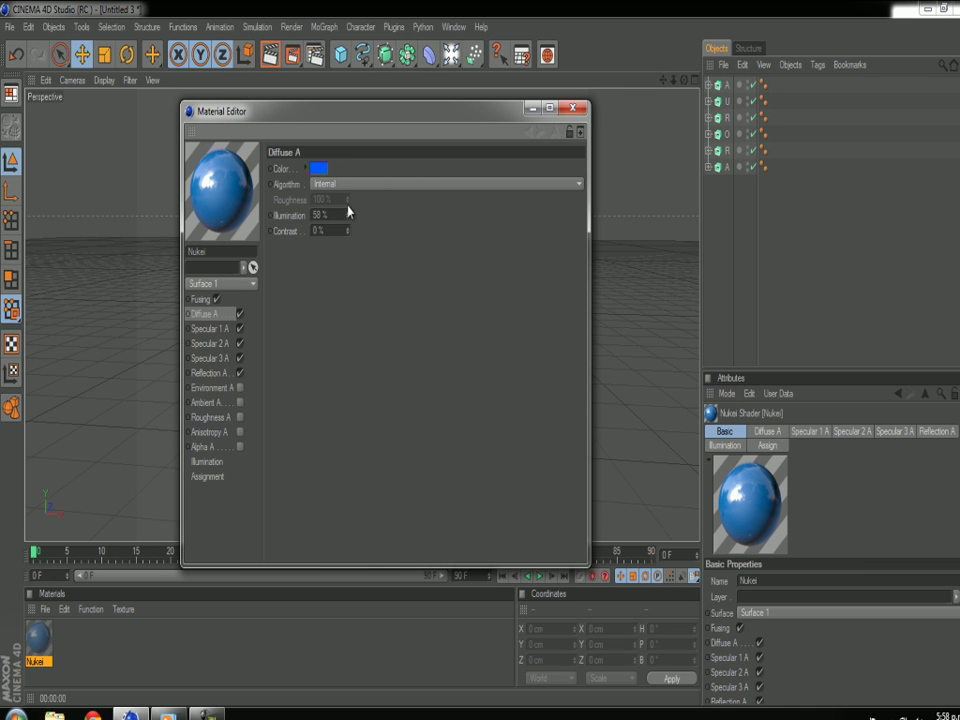
left_click(573, 109)
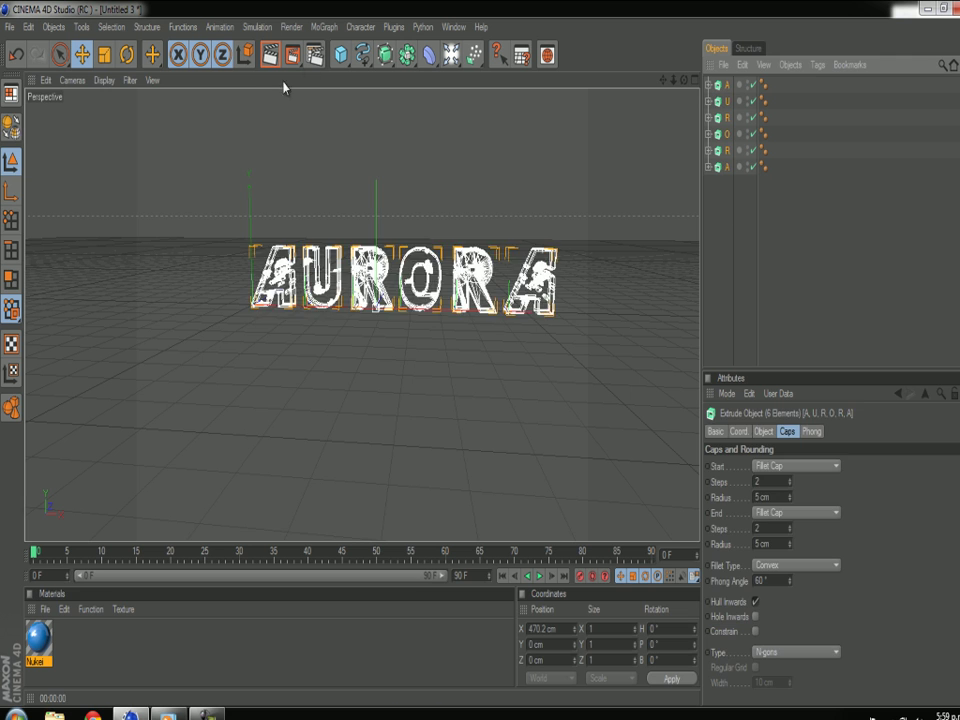
Apply the blue Nukei material to all six letters and tilt the first A and the U
left_click(270, 56)
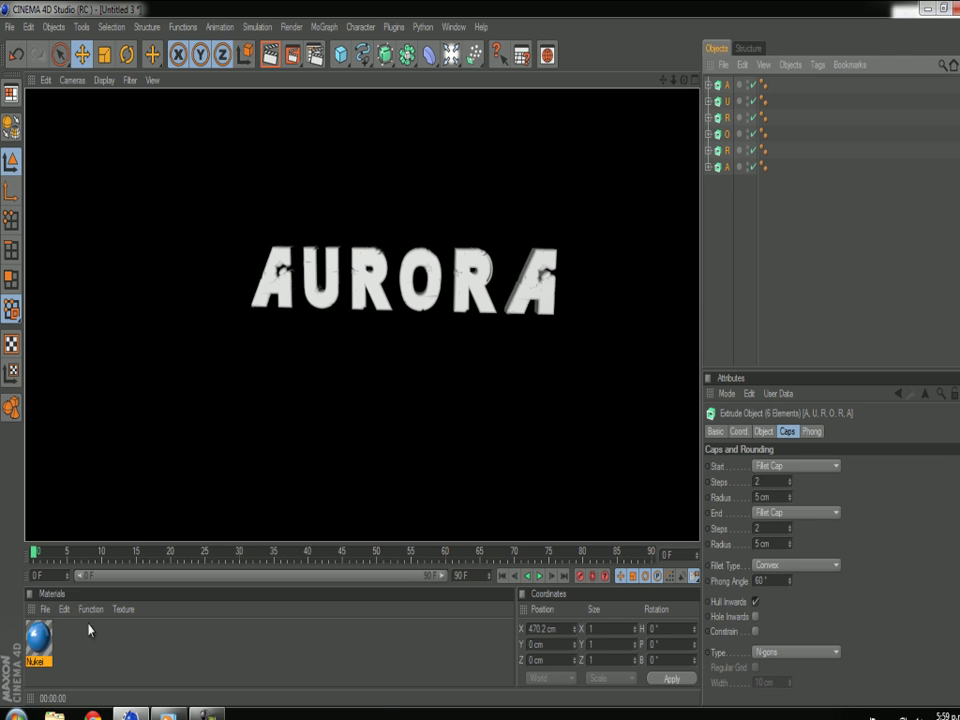
left_click_drag(38, 638, 400, 285)
left_click(270, 56)
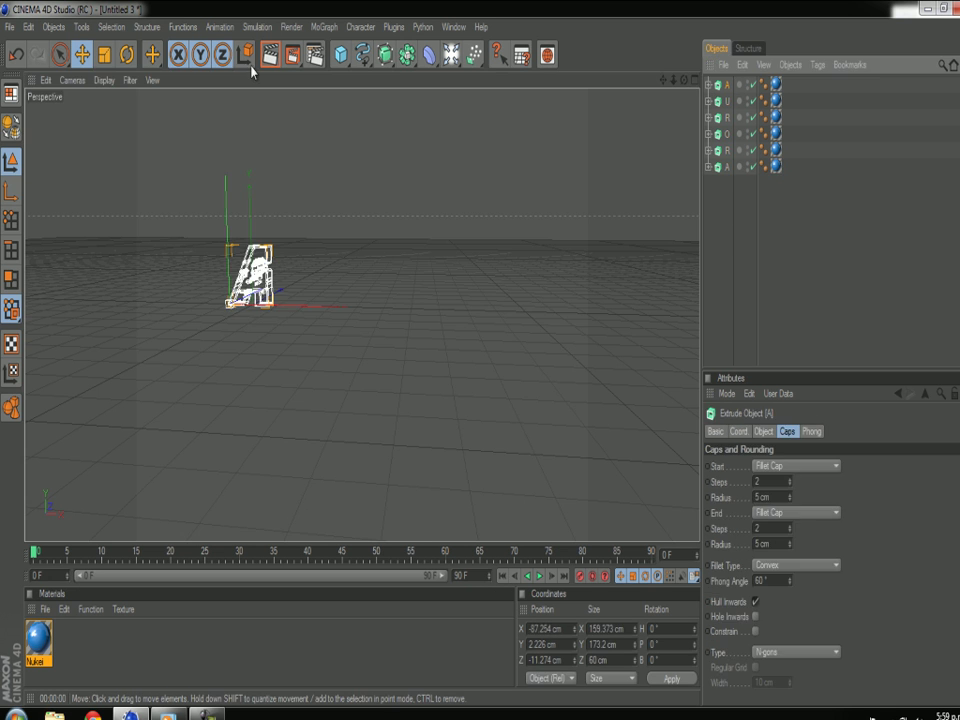
key("r")
left_click_drag(270, 356, 236, 326)
left_click(727, 100)
left_click_drag(327, 302, 296, 319)
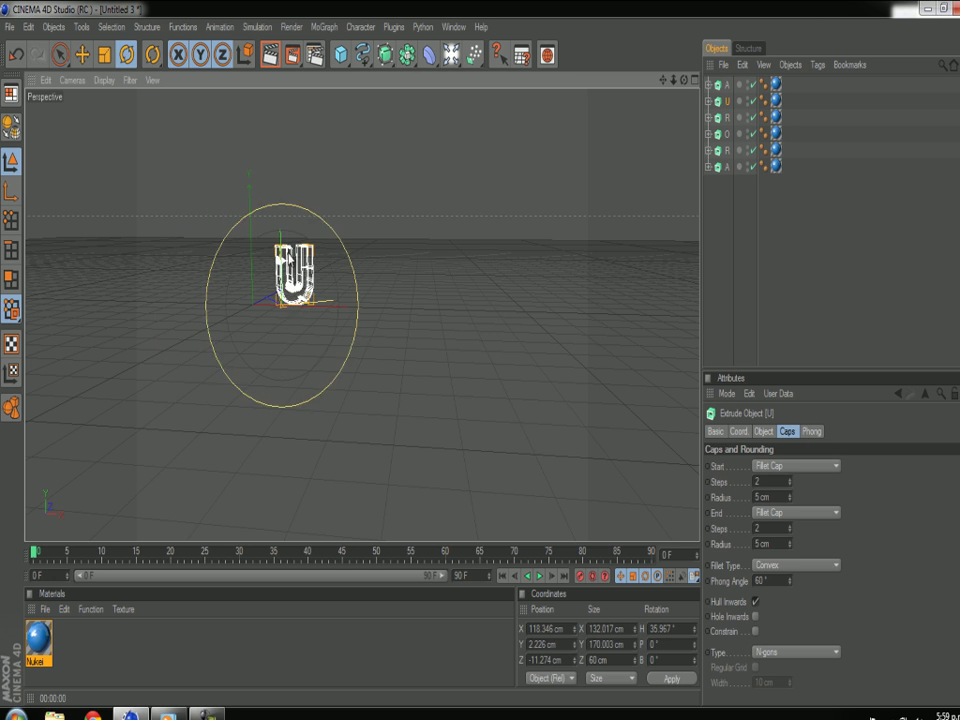
left_click(270, 55)
Tilt the O and the second R letter at different angles
left_click(729, 117)
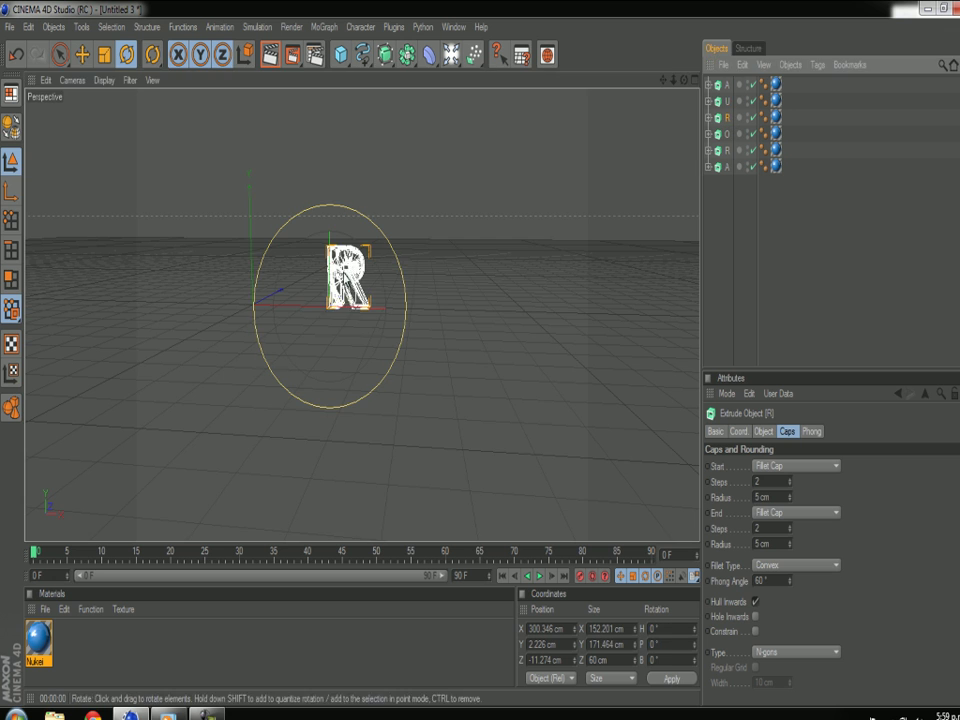
left_click(270, 55)
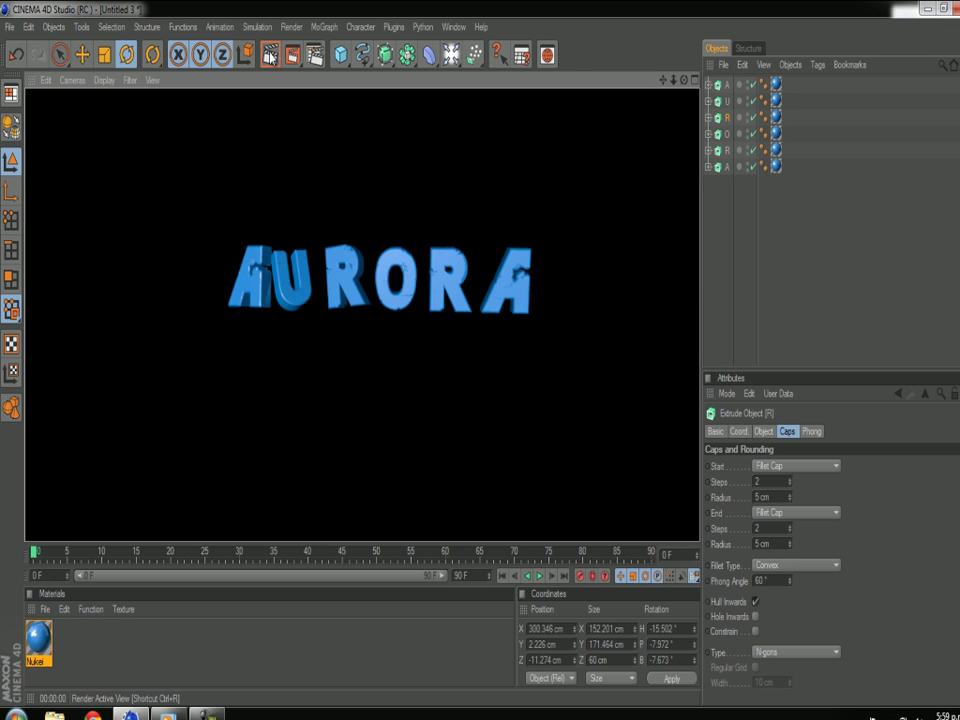
left_click(729, 133)
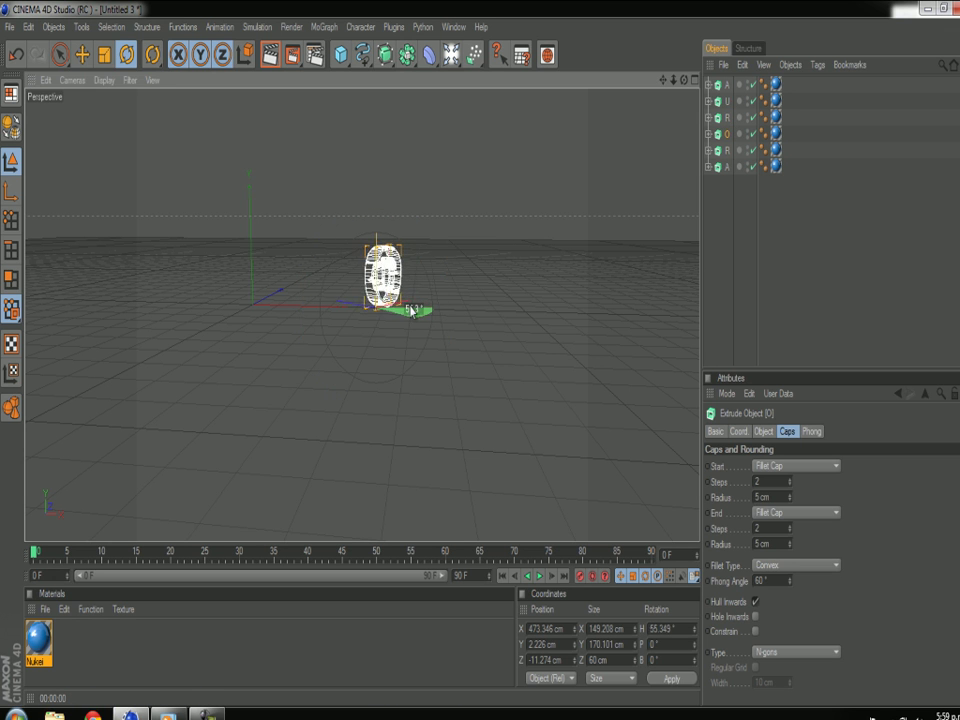
left_click_drag(410, 311, 384, 326)
left_click_drag(411, 253, 396, 257)
left_click(270, 55)
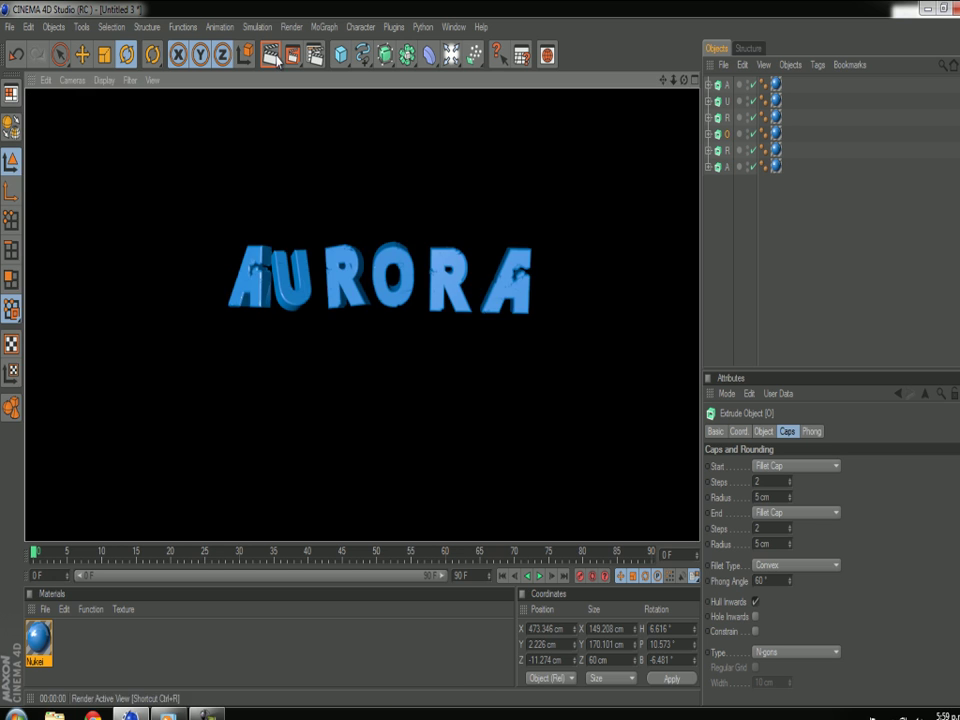
left_click(729, 150)
left_click_drag(460, 177, 440, 310)
mouse_move(440, 255)
left_mouse_down()
mouse_move(477, 258)
mouse_move(499, 360)
left_mouse_up()
Tilt the final A, fine-tune the O and second R tilts, and render a preview
left_click(725, 167)
mouse_move(488, 253)
left_mouse_down()
mouse_move(487, 232)
mouse_move(510, 247)
left_mouse_up()
left_click(270, 58)
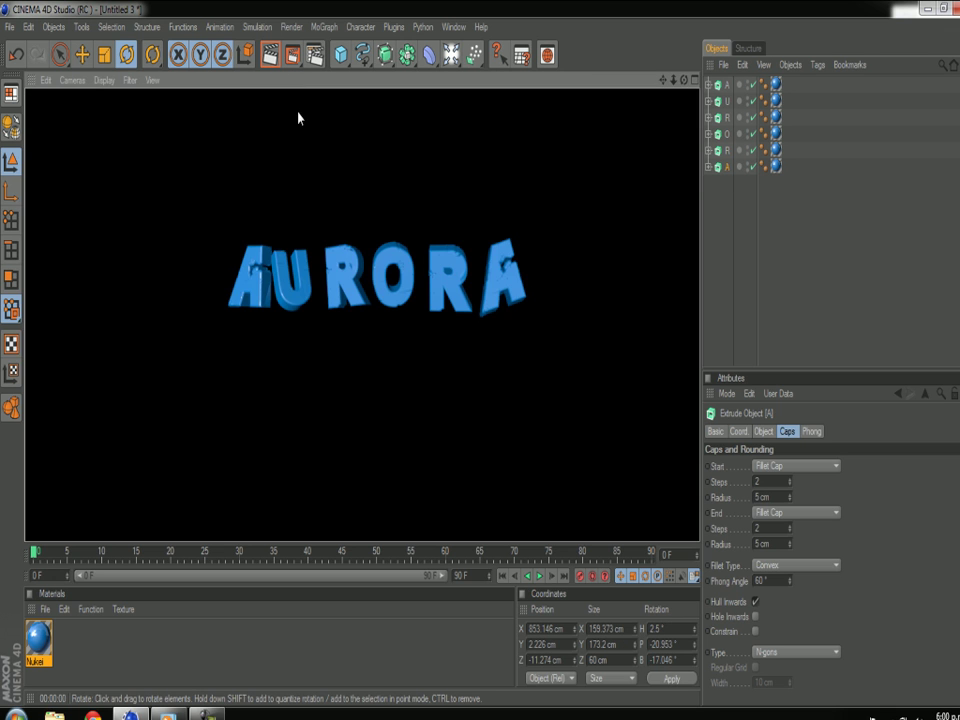
left_click_drag(406, 311, 388, 309)
left_click_drag(403, 238, 403, 254)
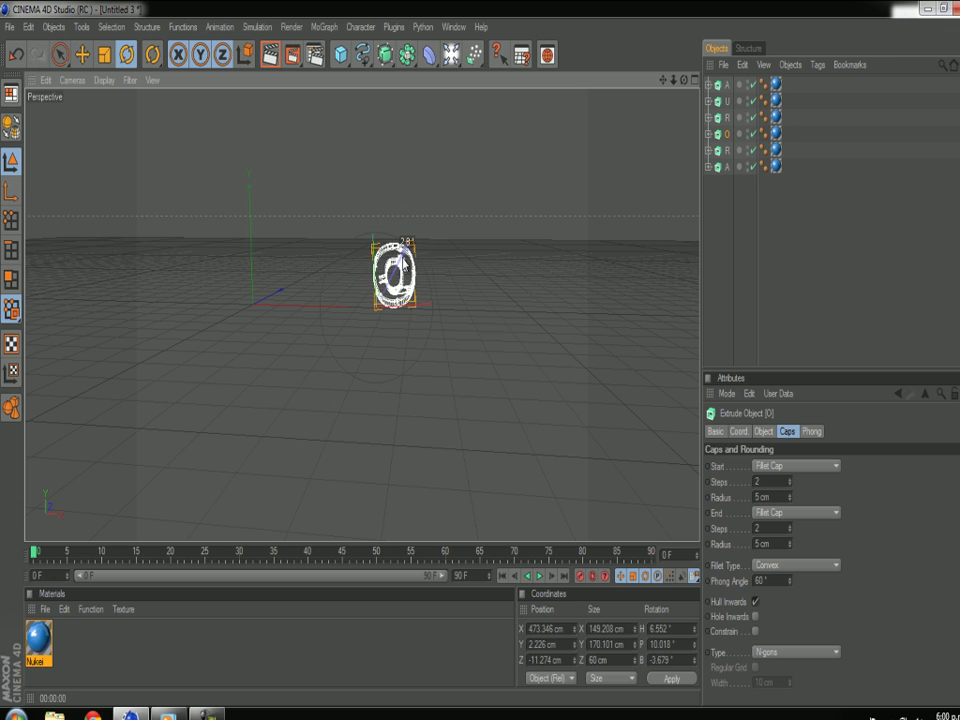
left_click(727, 147)
left_click_drag(445, 310, 414, 261)
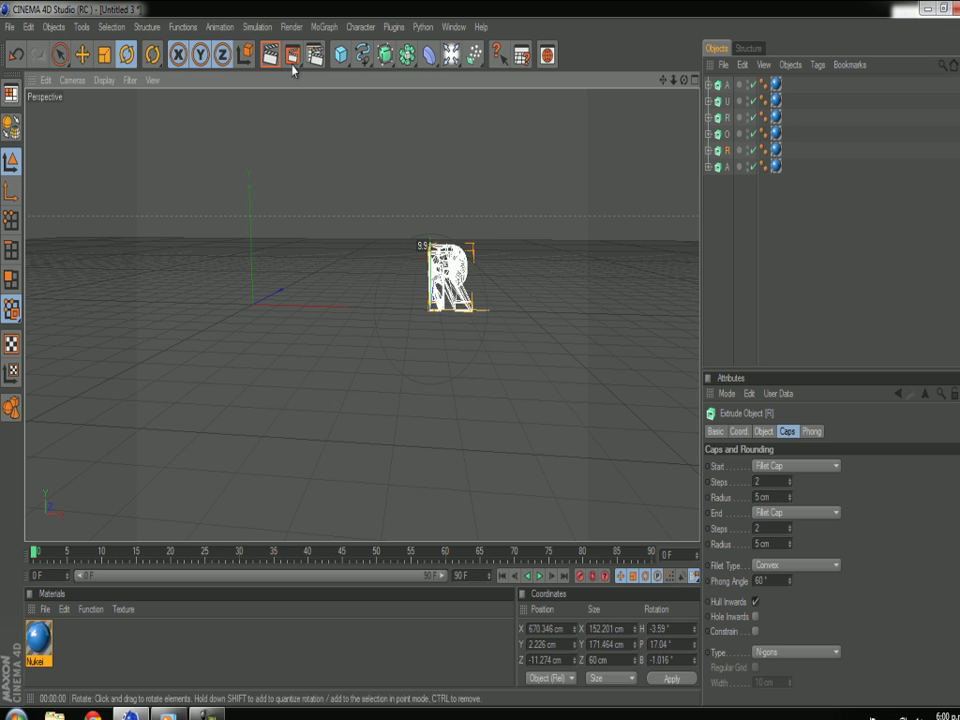
left_click(269, 56)
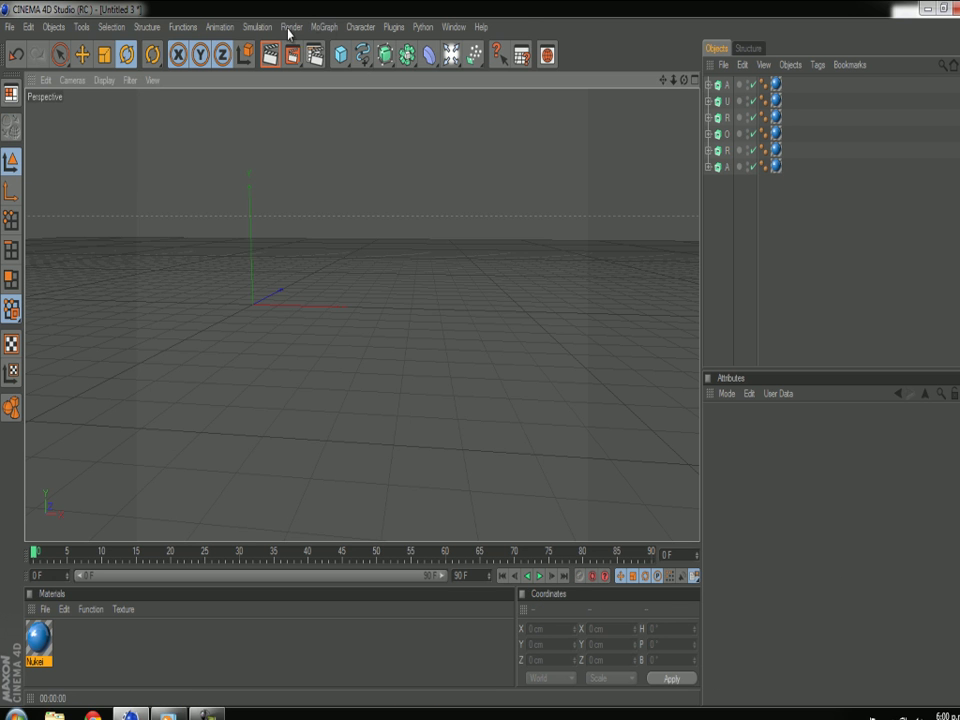
Set the render output to Photoshop PSD format at 1240 pixels wide
left_click(293, 57)
left_click(532, 8)
left_click(316, 55)
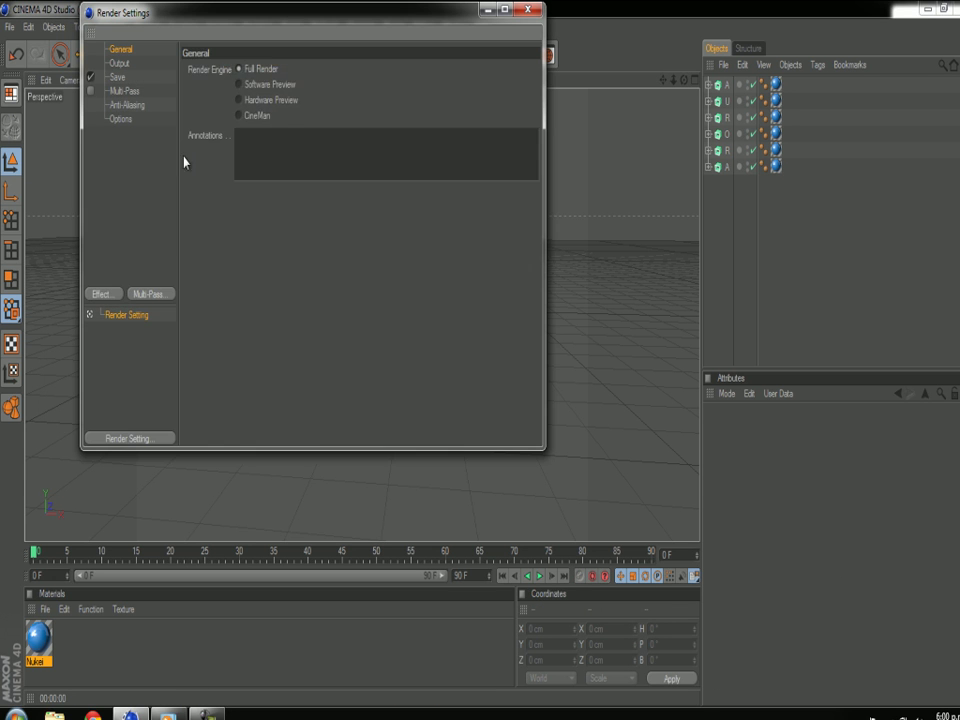
left_click(117, 77)
left_click(310, 115)
left_click(317, 223)
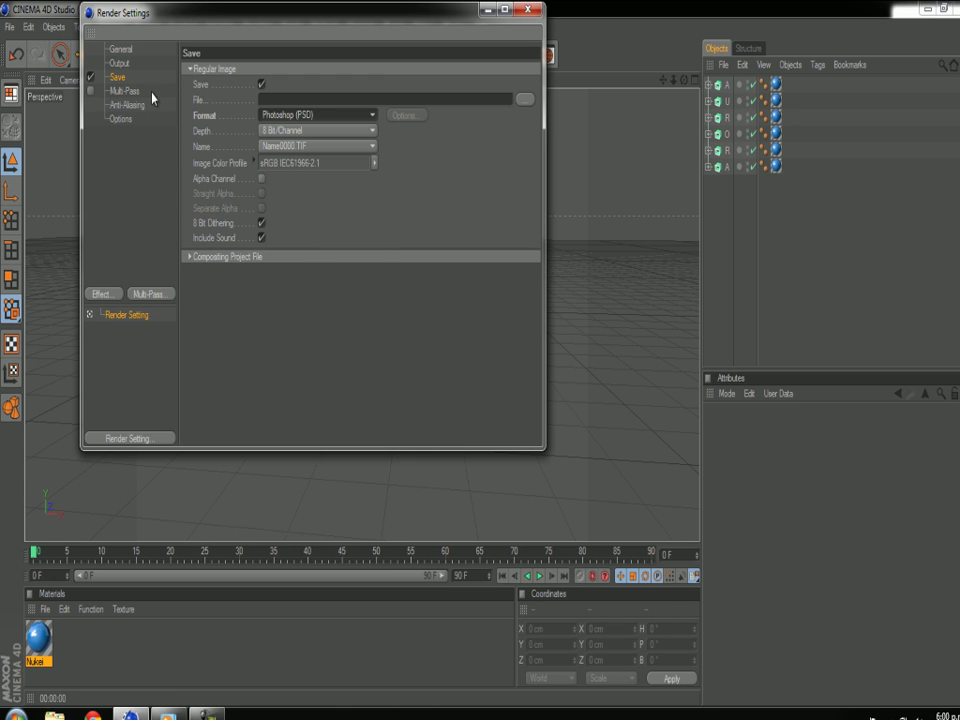
left_click(145, 104)
left_click(275, 117)
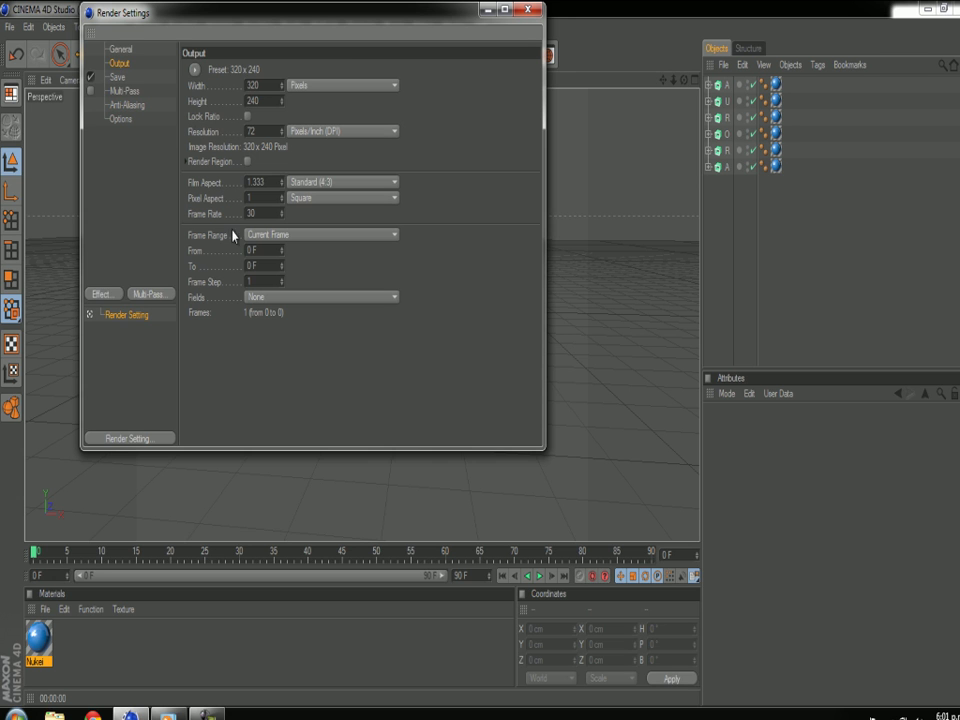
type("1240")
key("Tab")
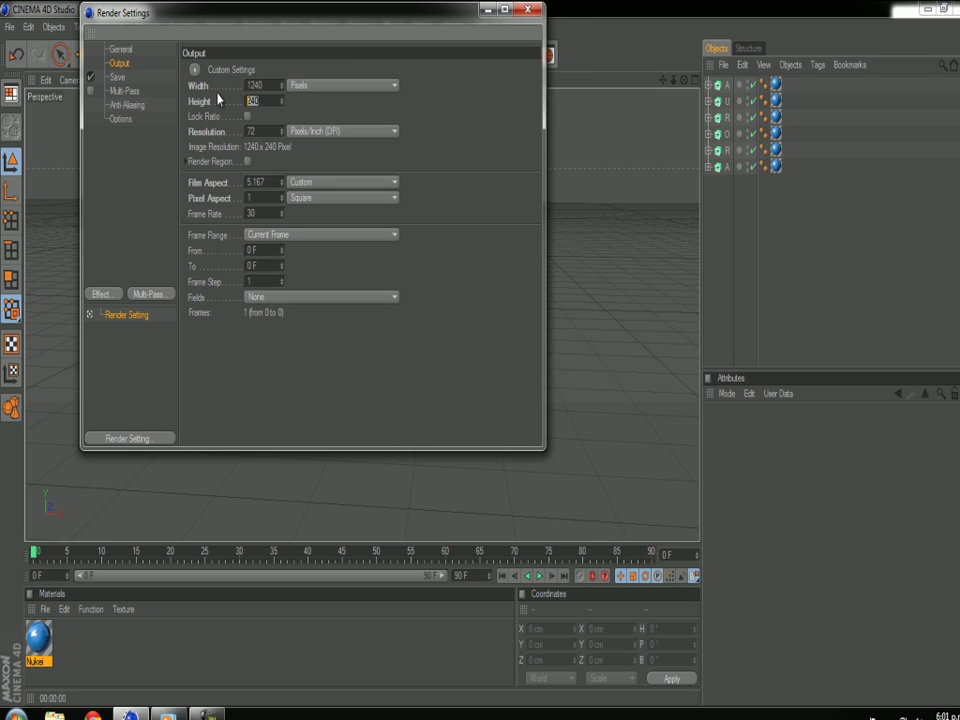
left_click(117, 77)
Set the render save path to aurora in the my designs folder
left_click(522, 97)
type("aurora")
left_click(464, 390)
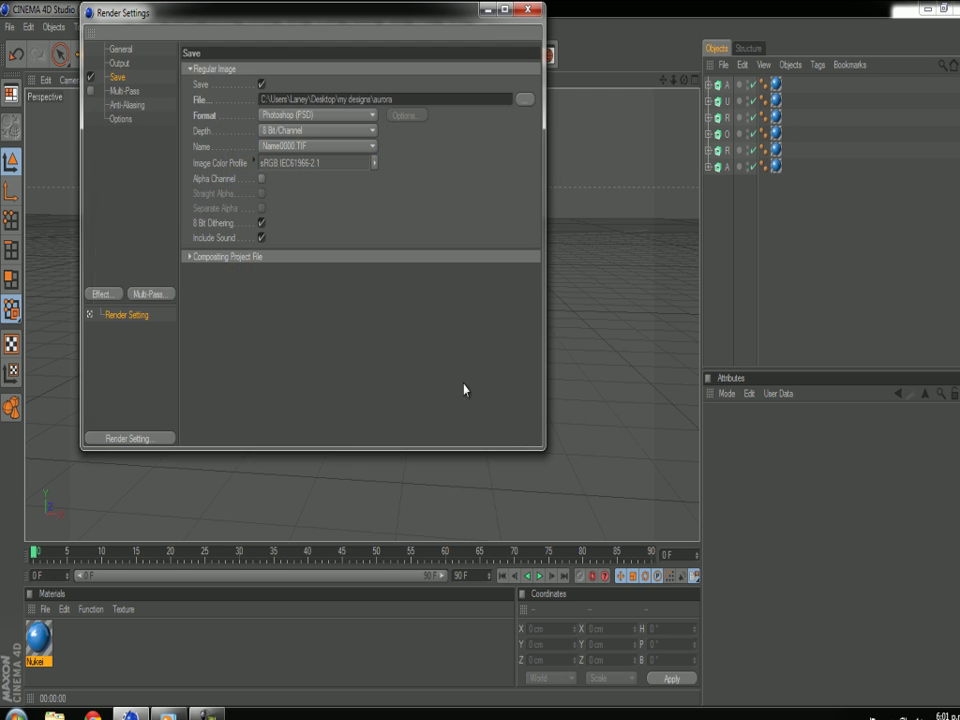
left_click(115, 64)
left_click(518, 12)
Add a Sky object and re-render to the Picture Viewer, overwriting aurora.psd
key("shift+r")
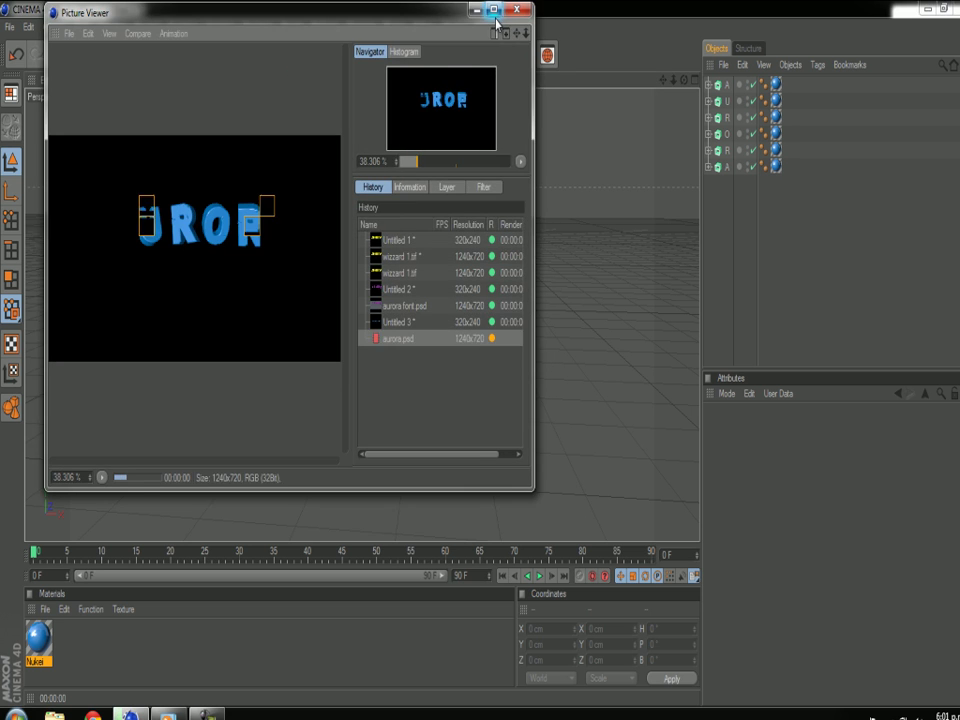
left_click(521, 11)
left_click_drag(451, 54, 486, 216)
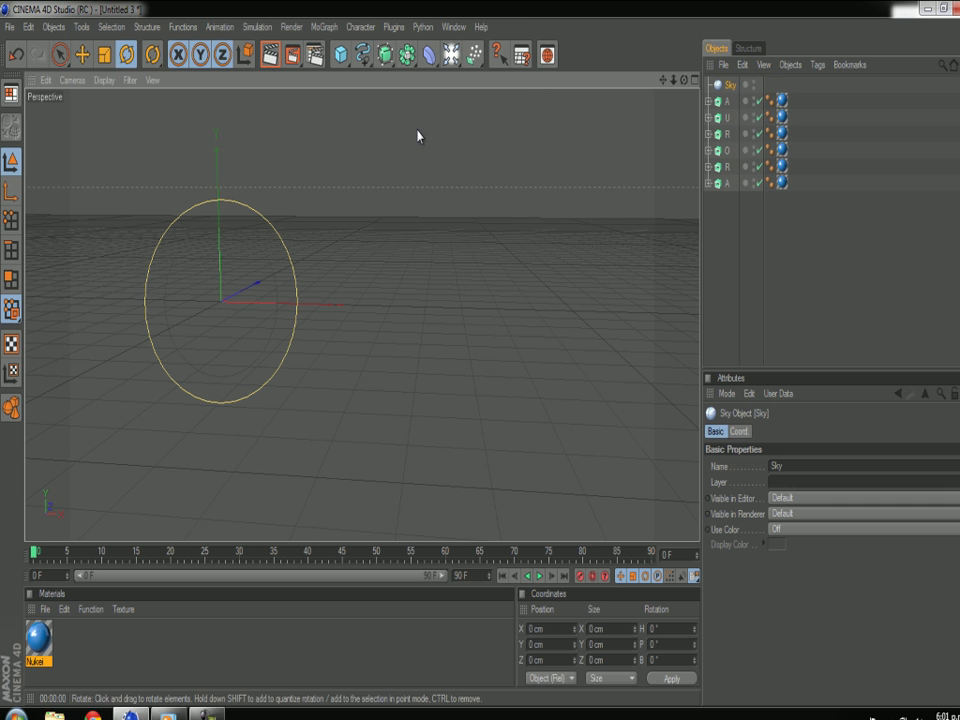
left_click(291, 57)
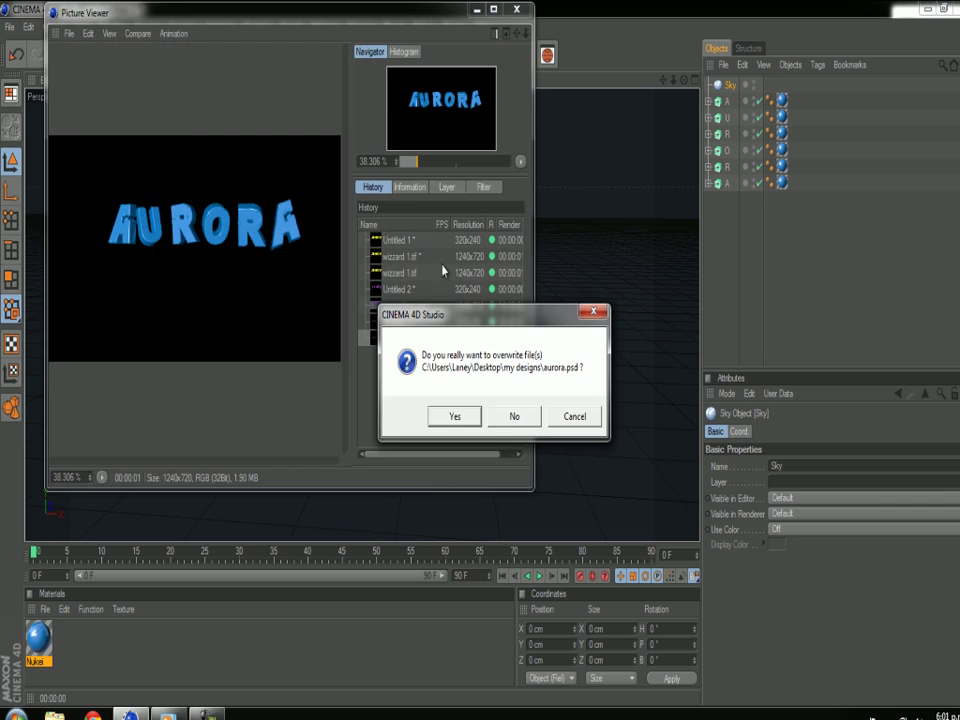
left_click(460, 412)
left_click(516, 12)
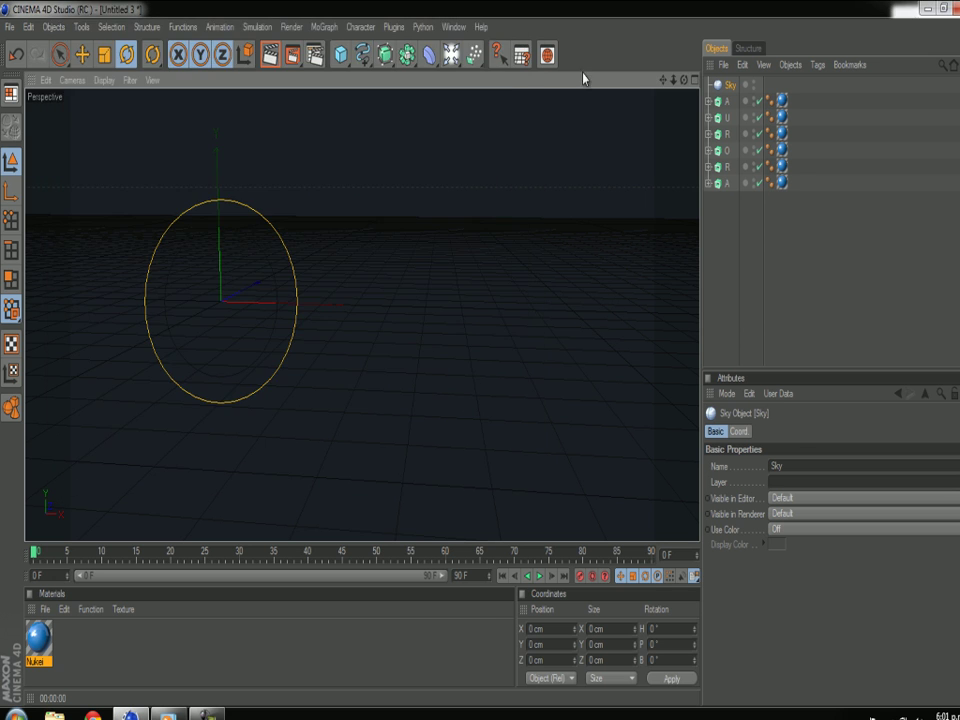
left_click(80, 336)
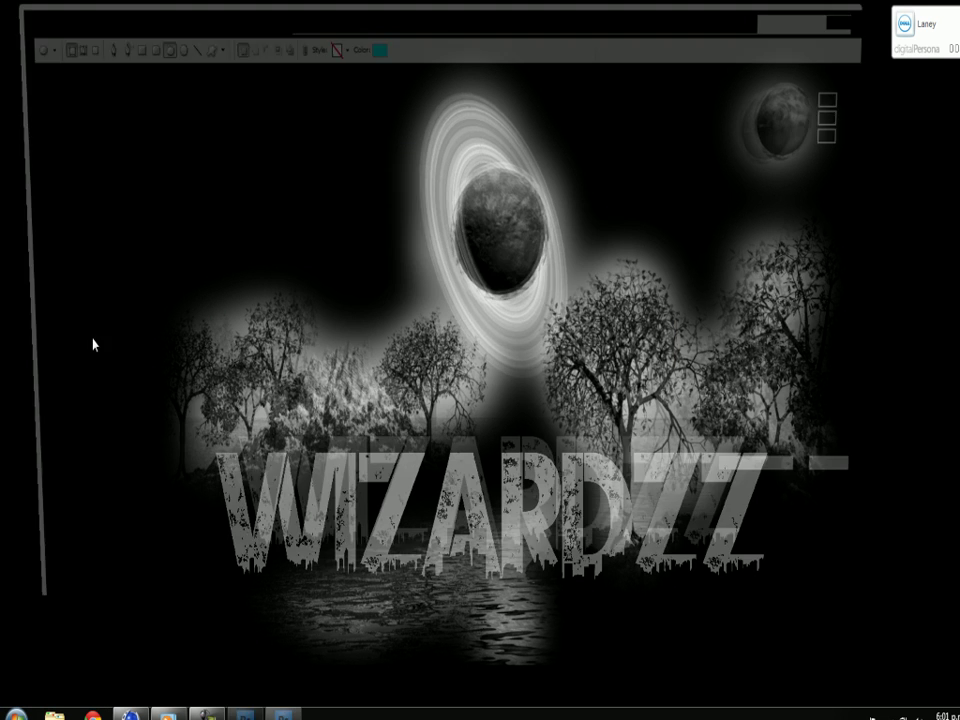
Create a new International Paper A3 document
left_click(517, 286)
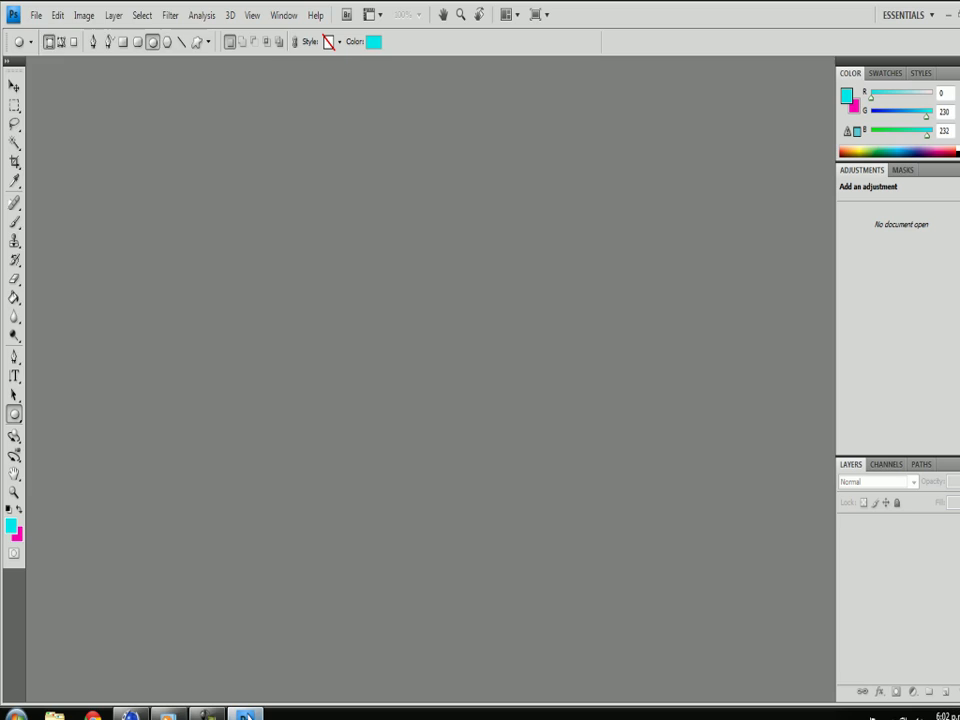
left_click(35, 15)
left_click(36, 32)
left_click(450, 204)
left_click(471, 272)
left_click(500, 227)
left_click(512, 337)
left_click(616, 181)
Fill the canvas with black and rotate it to landscape
left_click(11, 525)
left_click(615, 171)
left_click(14, 297)
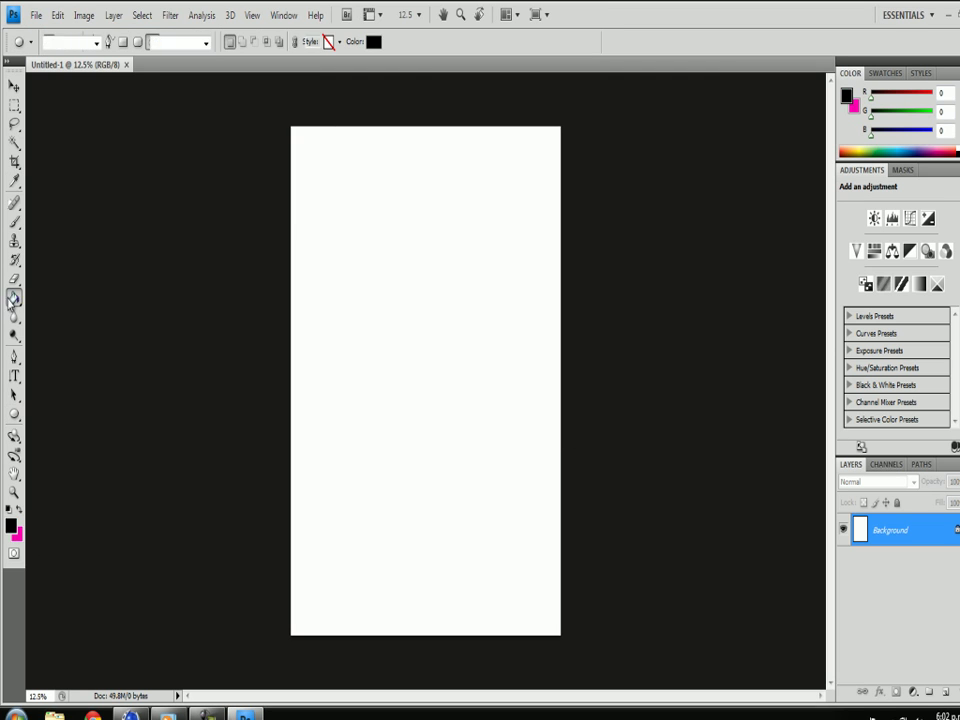
left_click(420, 380)
left_click(84, 15)
left_click(262, 195)
On a new layer, draw a wide magenta ellipse across the canvas middle
key("ctrl+shift+alt+n")
left_click(14, 297)
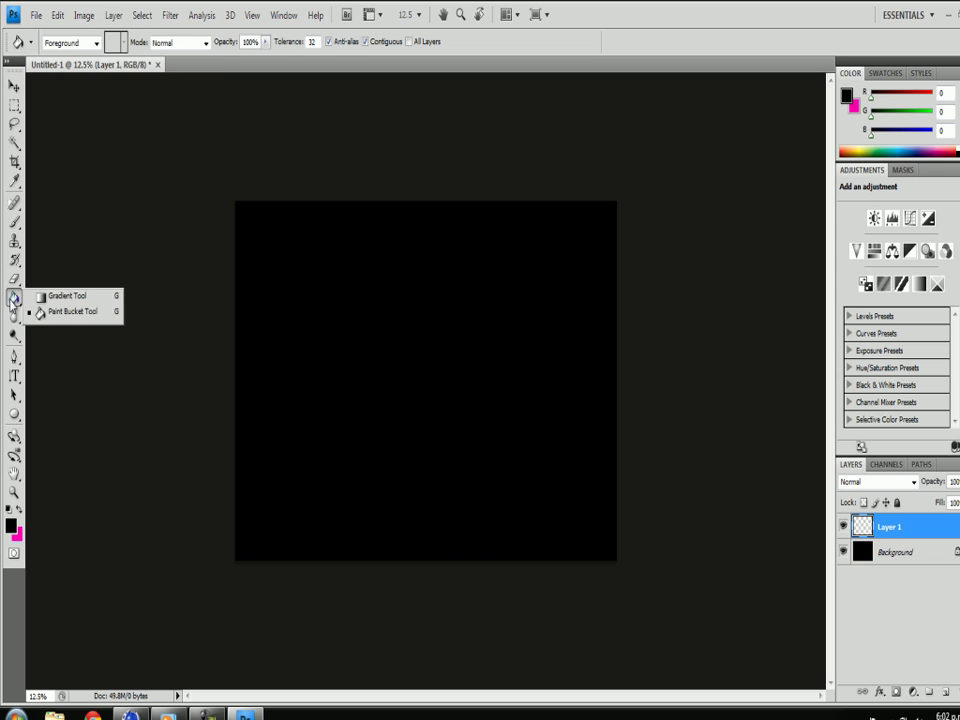
left_click(14, 413)
left_click(50, 443)
key("x")
left_click_drag(244, 342, 615, 388)
Rasterize the ellipse and soften it with a Gaussian Blur
left_click(170, 15)
left_click(328, 212)
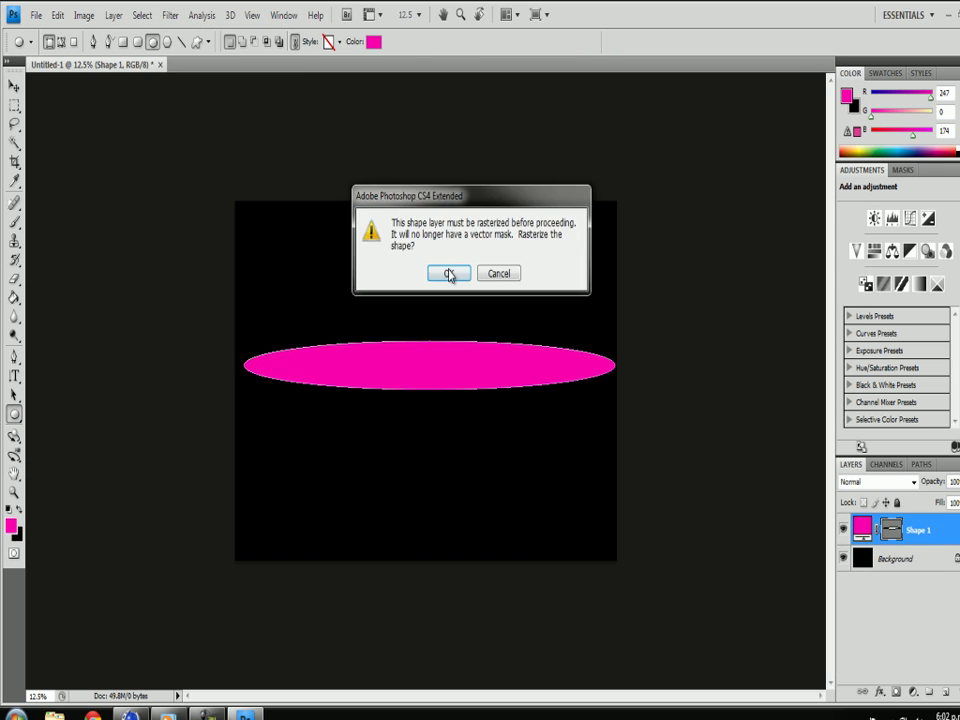
left_click(446, 272)
left_click(728, 145)
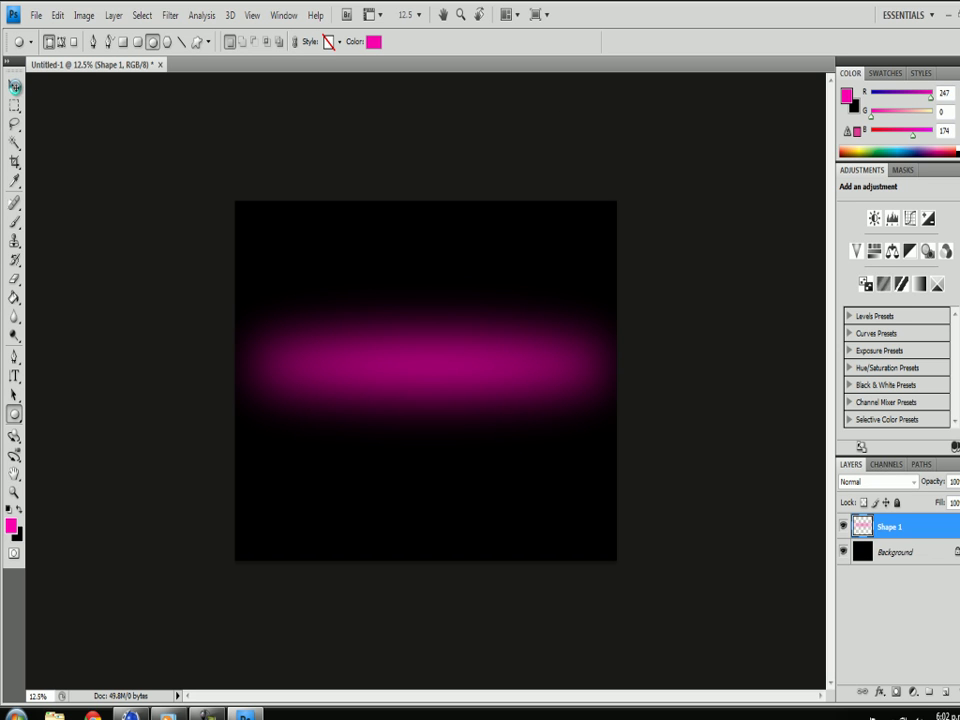
left_click(35, 15)
Open aurora.psd and copy a marquee selection of the AURORA text
left_click(45, 48)
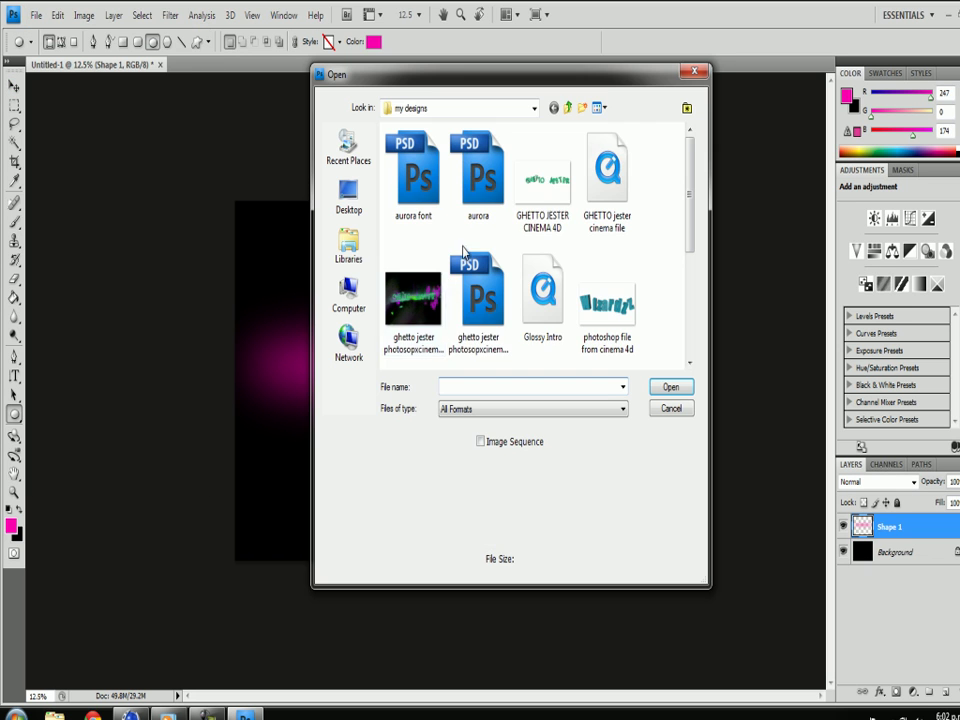
scroll(681, 264, "down", 2)
scroll(681, 264, "up", 1)
scroll(681, 251, "up", 1)
left_click(484, 158)
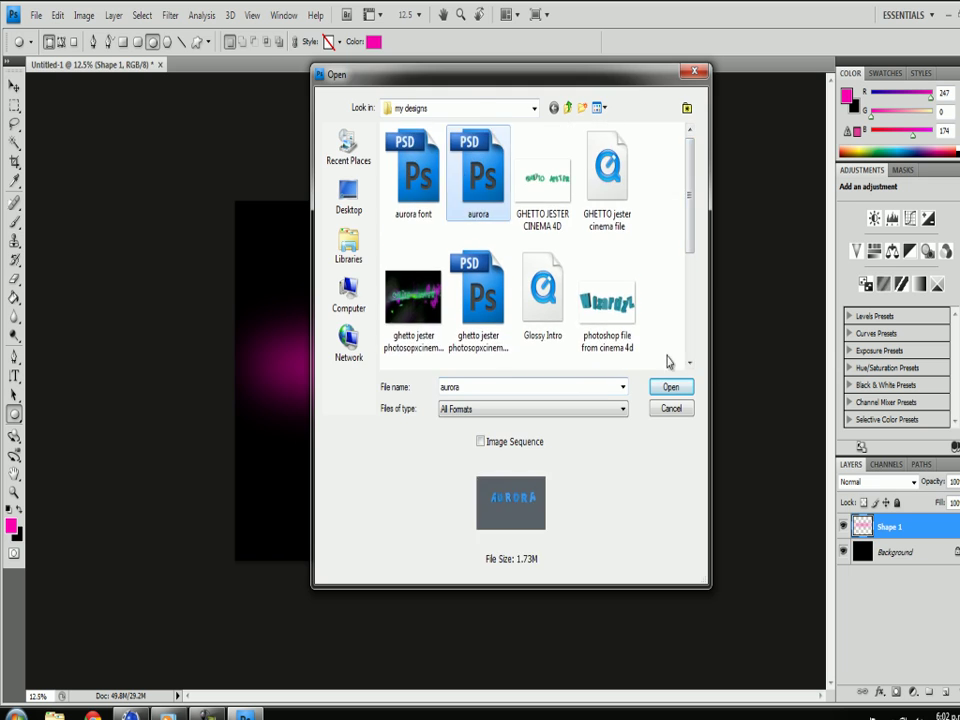
left_click(670, 386)
key("m")
left_click_drag(142, 135, 762, 481)
key("ctrl+c")
Paste AURORA into the glow document, enlarge it and position it over the glow
left_click(130, 64)
key("ctrl+v")
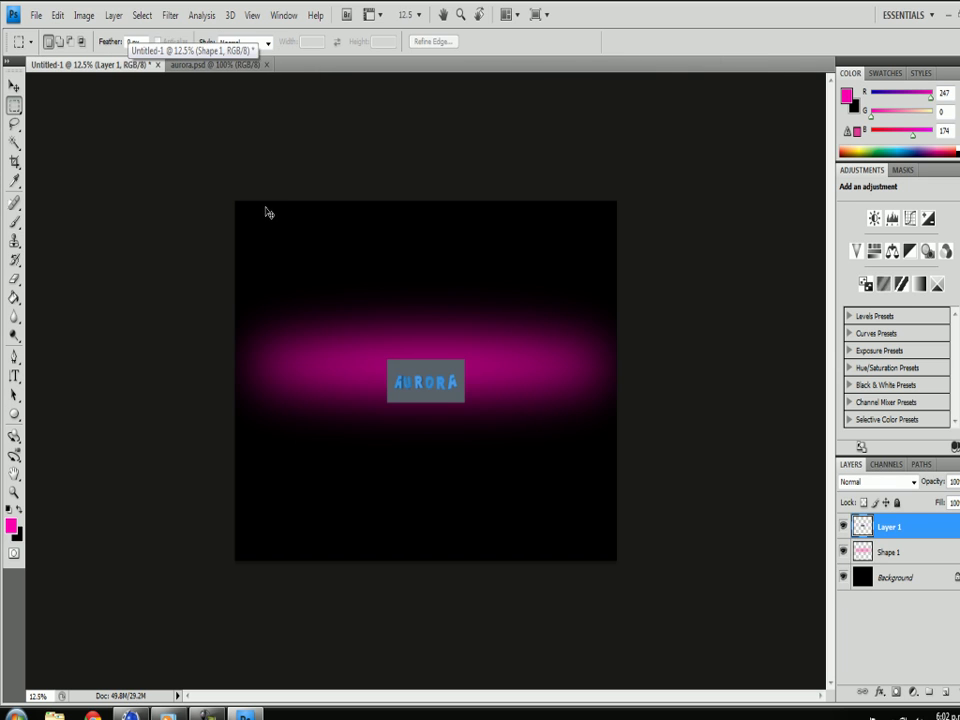
key("ctrl+t")
left_click_drag(381, 357, 267, 277)
left_click_drag(430, 346, 470, 386)
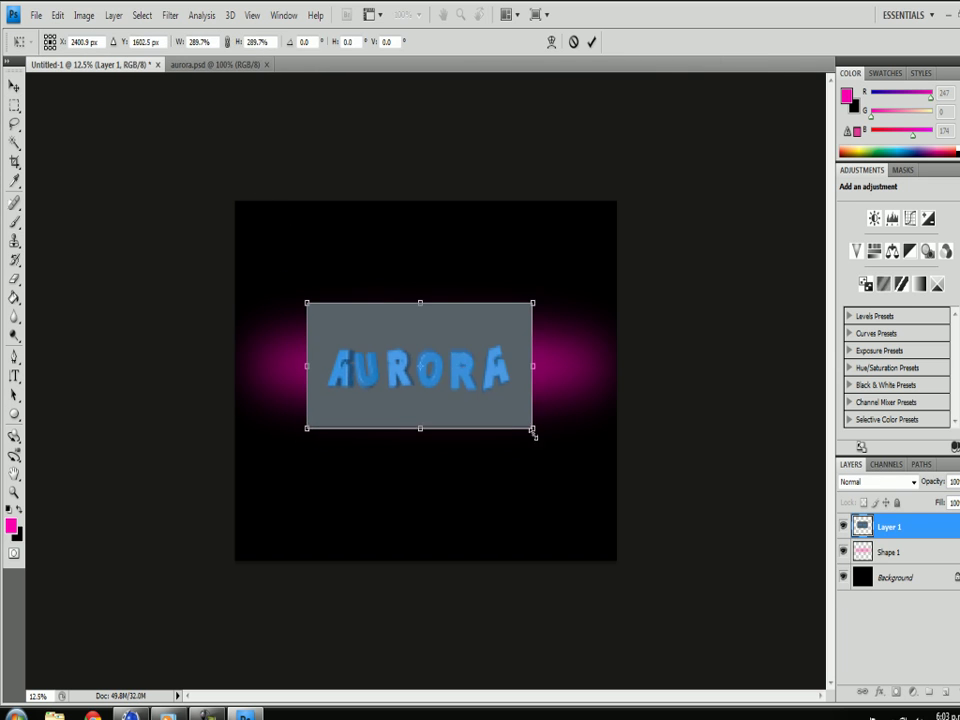
left_click_drag(545, 440, 558, 460)
left_click_drag(484, 394, 476, 379)
key("Return")
Magic Wand the grey backdrop around the letters and delete it
key("w")
left_click(470, 300)
left_click(142, 15)
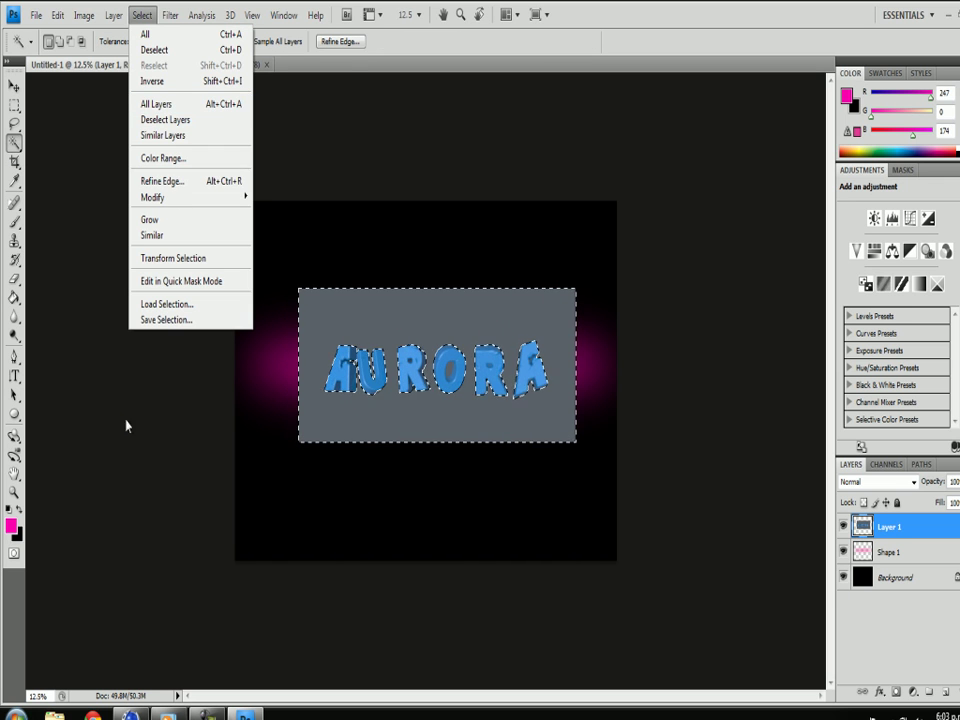
left_click(152, 235)
key("Delete")
key("ctrl+d")
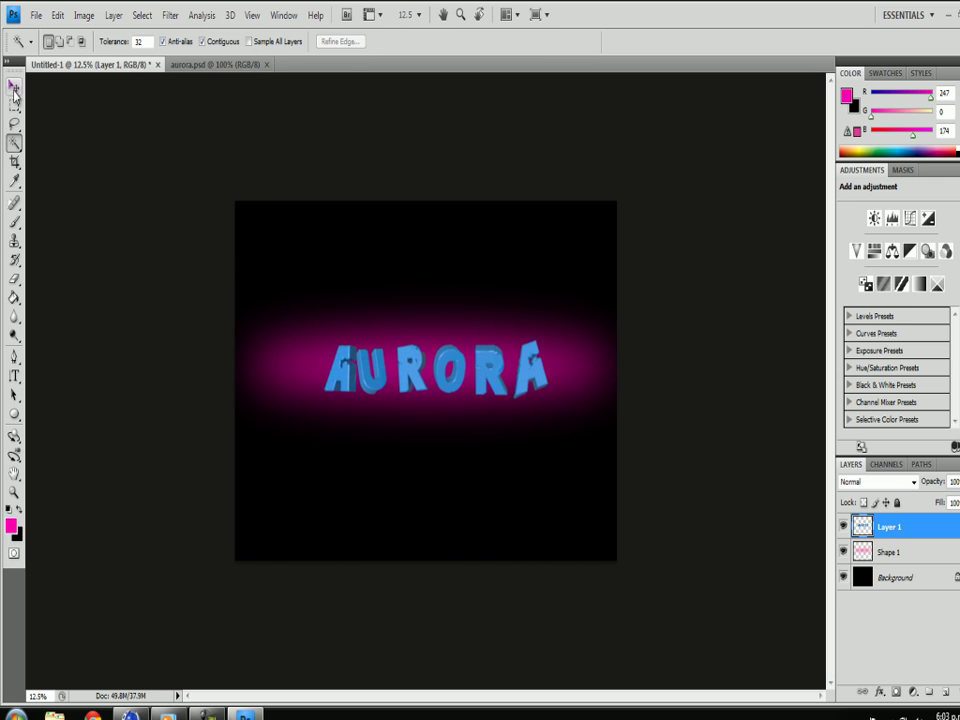
Nudge AURORA slightly left and up, and move Layer 2 below the glow layer
left_click(13, 87)
left_click_drag(342, 372, 332, 368)
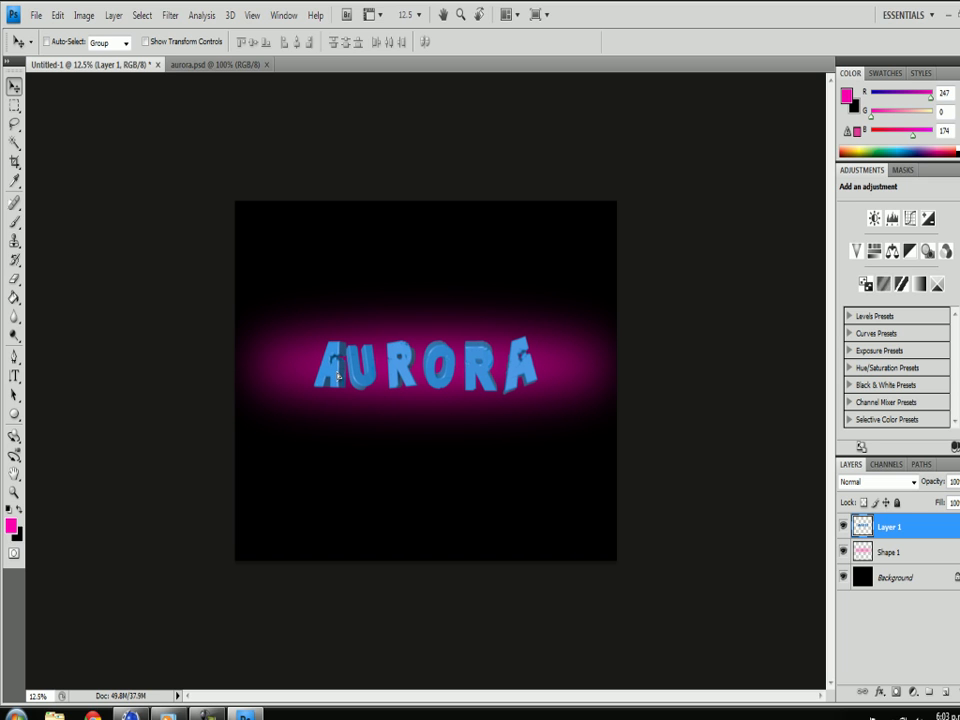
left_click_drag(898, 565, 888, 588)
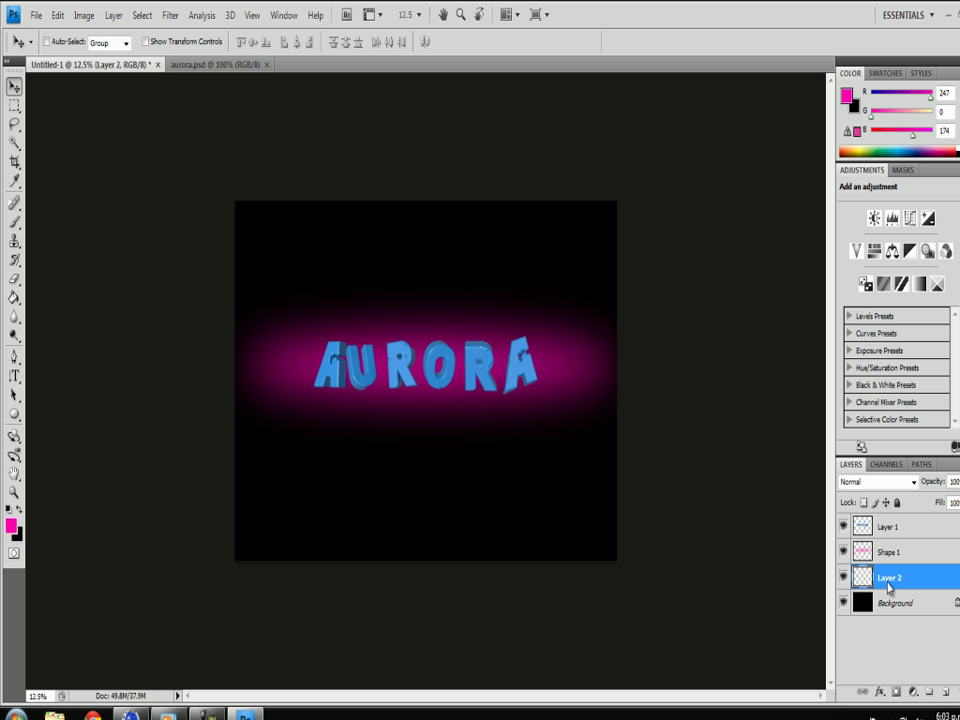
Stamp a pink fractal brush shape on the right side of Layer 2
key("b")
left_click(84, 41)
left_click_drag(141, 170, 142, 215)
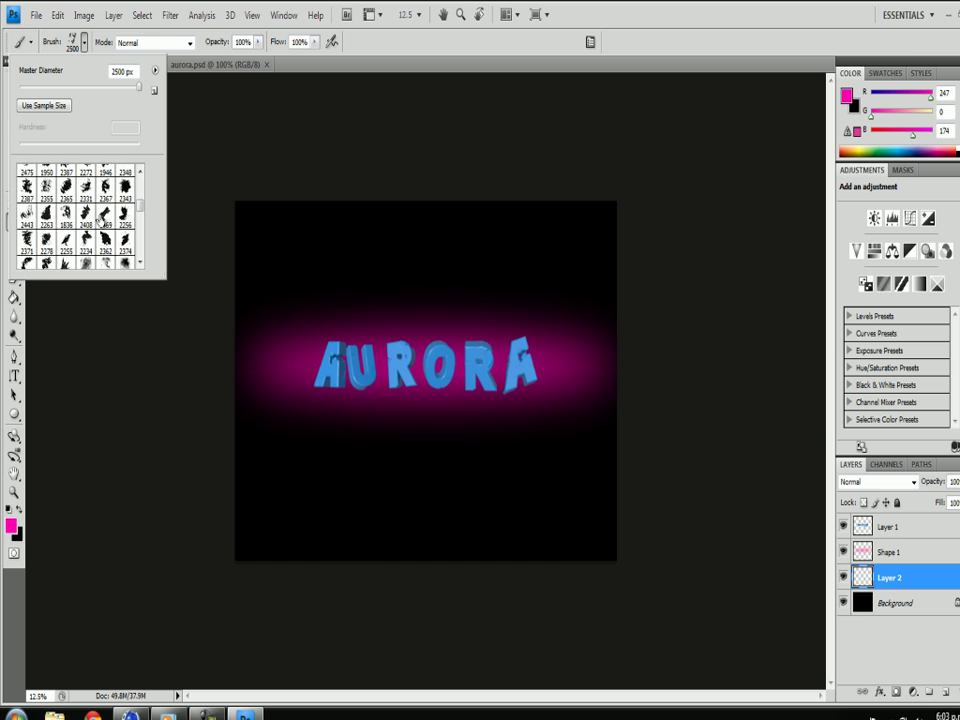
scroll(142, 215, "down", 5)
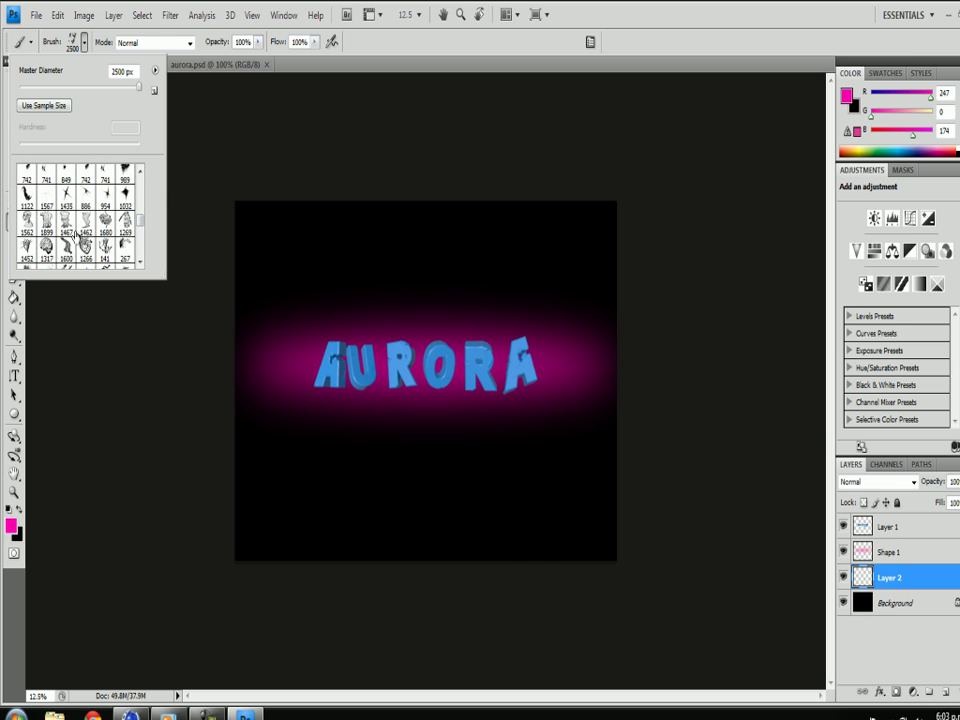
left_click(515, 360)
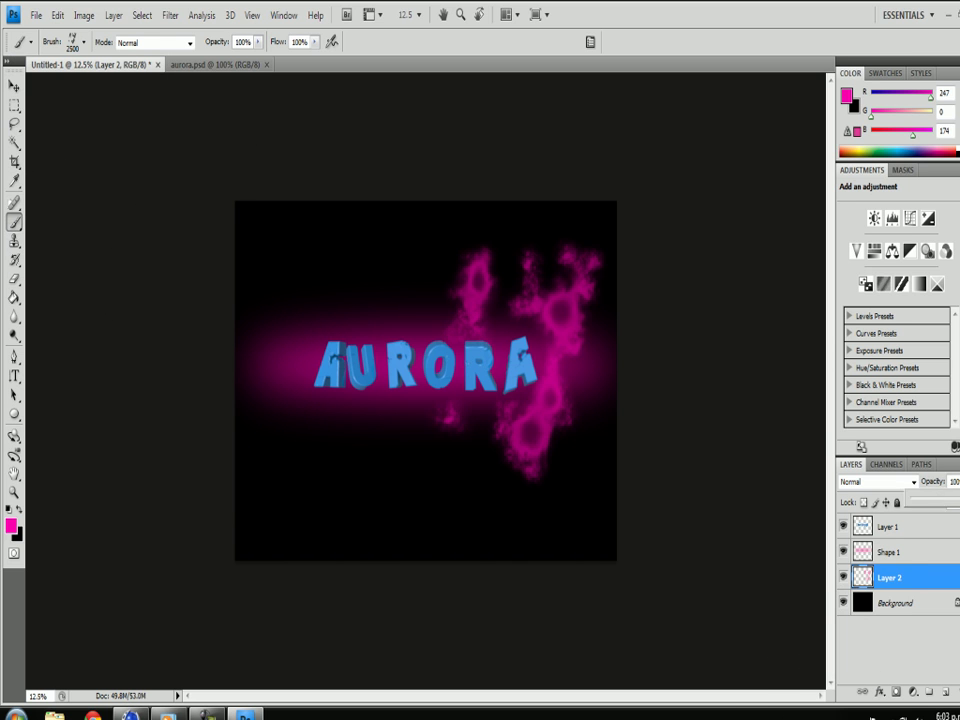
Fade the AURORA text layer to 76% opacity
left_click(887, 526)
mouse_move(956, 501)
left_mouse_down()
mouse_move(940, 502)
mouse_move(959, 497)
left_mouse_up()
left_click(84, 41)
Try large magenta cloud brush stamps around the text on a new Layer 3
left_click_drag(141, 236, 141, 211)
double_click(102, 207)
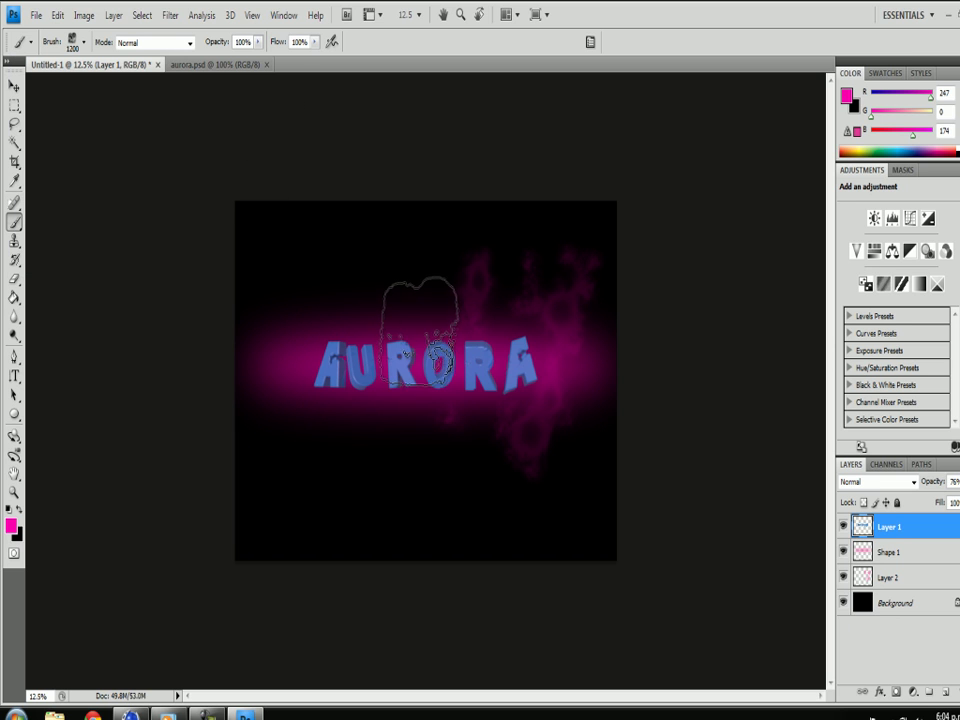
left_click(415, 325)
key("ctrl+z")
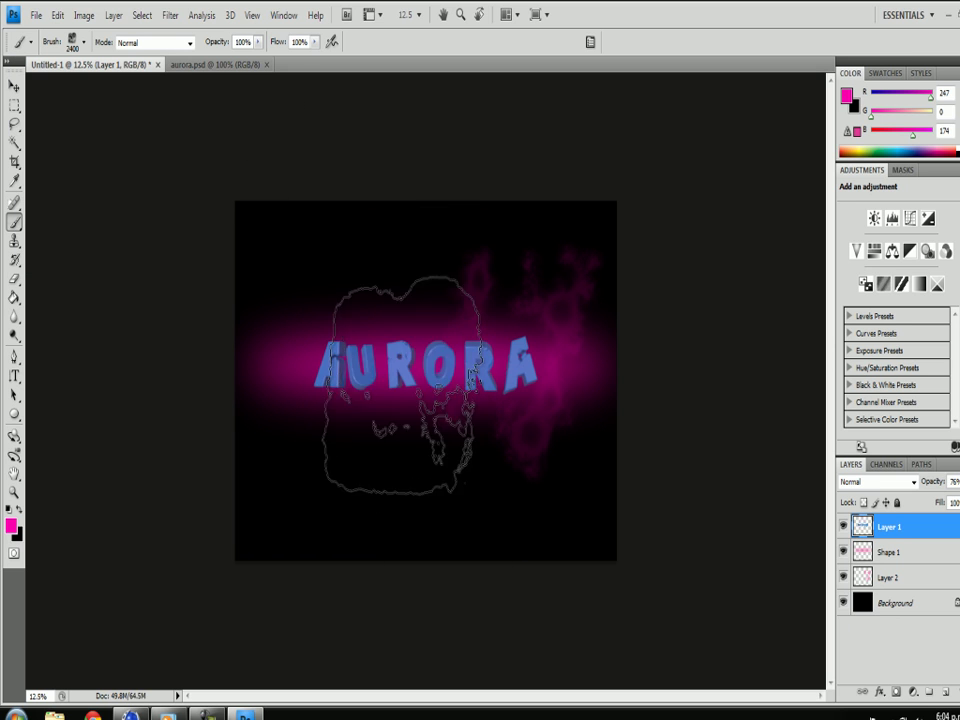
left_click(944, 698)
left_click(350, 350)
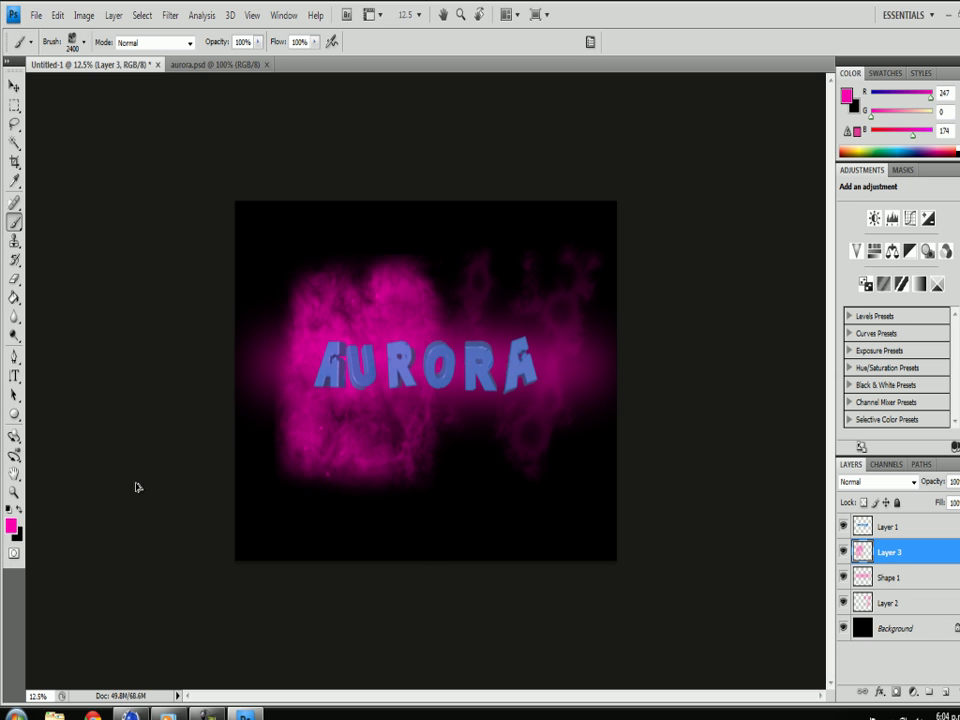
key("ctrl+z")
Set the foreground colour to cyan #00d3d5
left_click(19, 510)
left_click(10, 523)
left_click(489, 214)
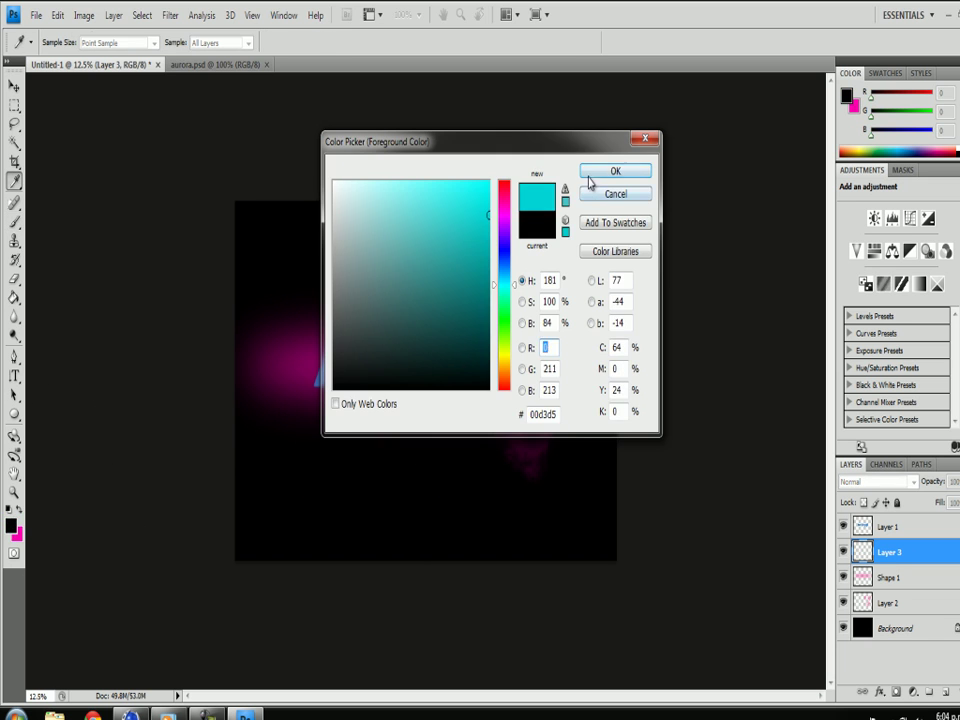
left_click(615, 171)
Stamp a cyan 1280 px cloud above the AURORA text after several trial stamps
left_click(415, 330)
key("ctrl+z")
left_click(415, 330)
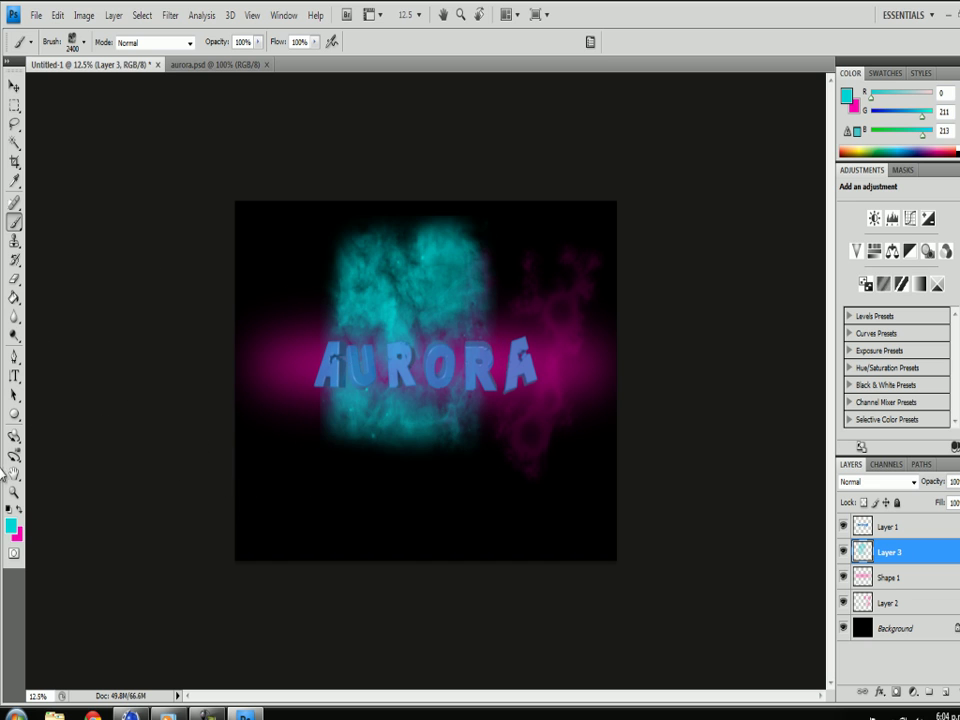
key("ctrl+z")
left_click(75, 42)
left_click(478, 445)
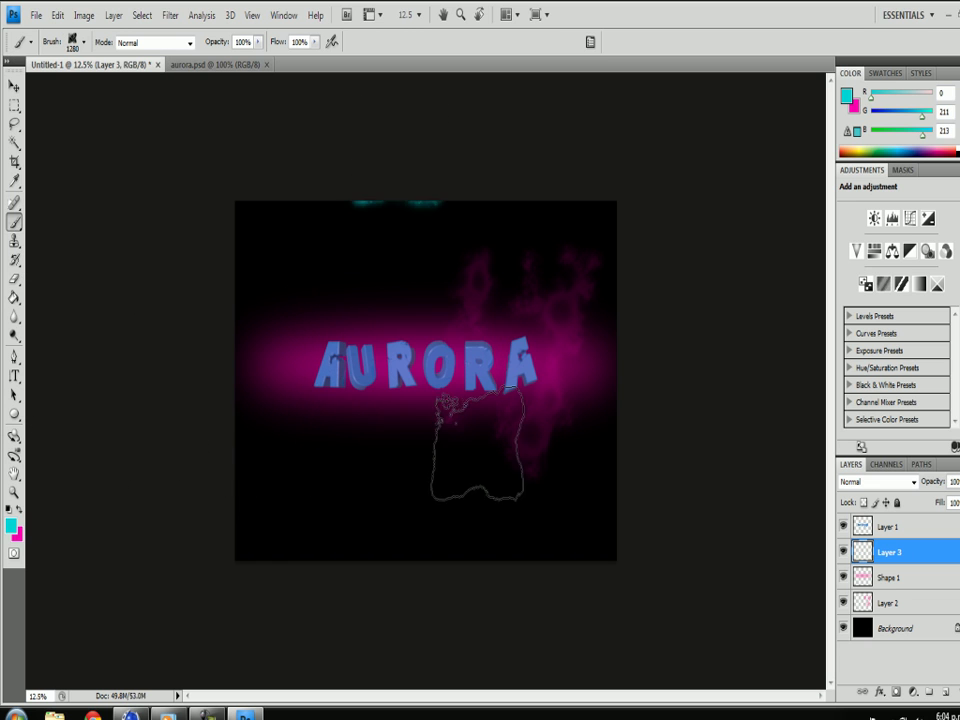
left_click(418, 332)
key("ctrl+z")
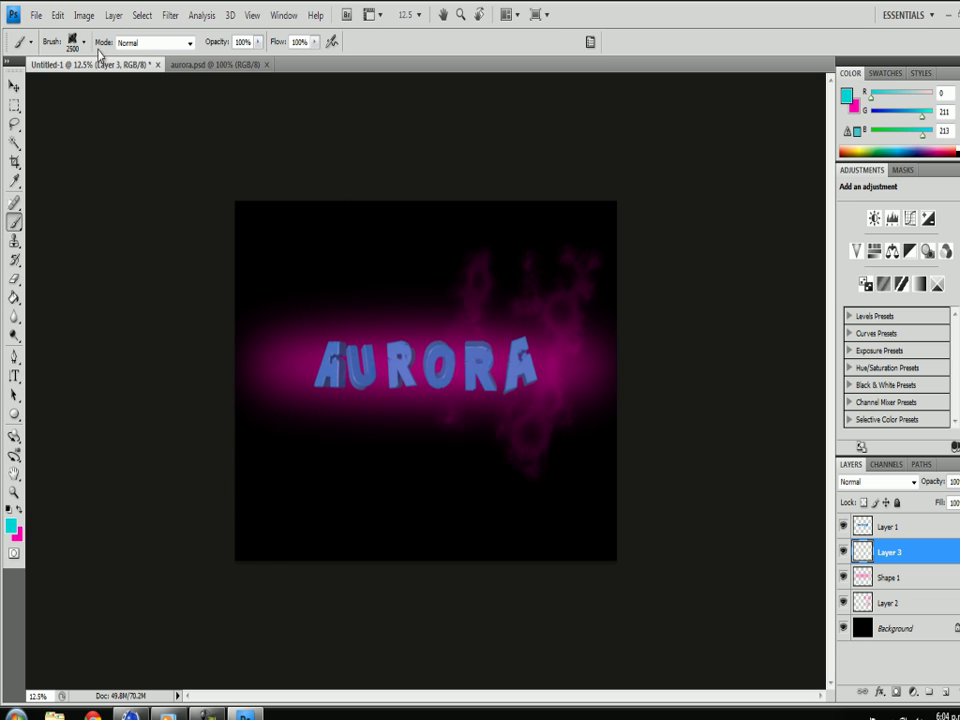
left_click(75, 42)
left_click(412, 147)
left_click(430, 330)
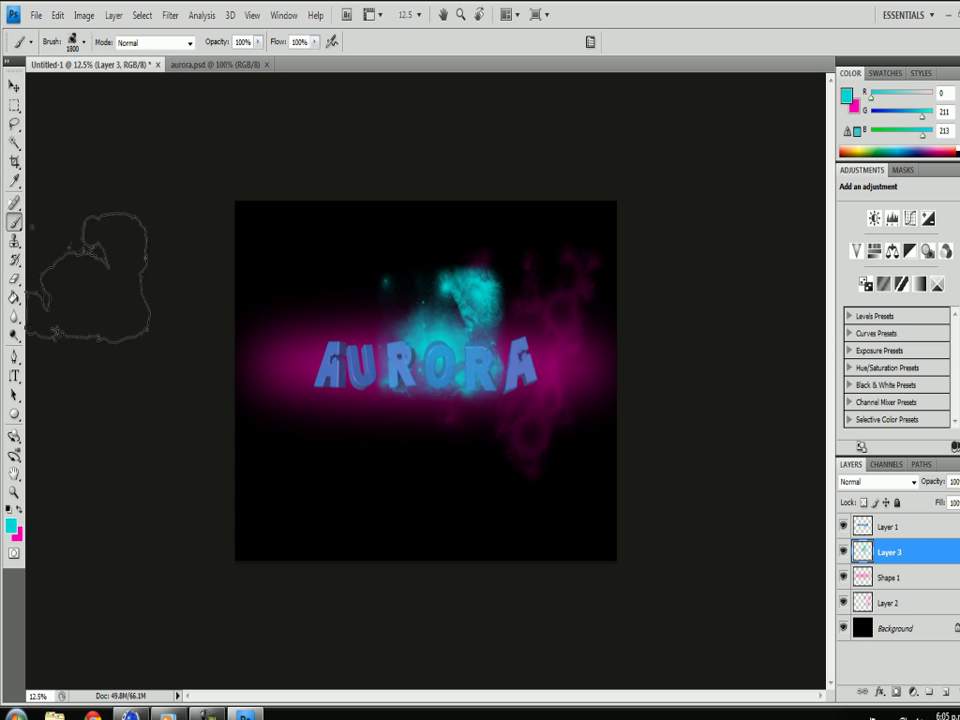
Stamp cyan shards over the AURORA text with a shard-style brush
left_click(75, 42)
double_click(46, 194)
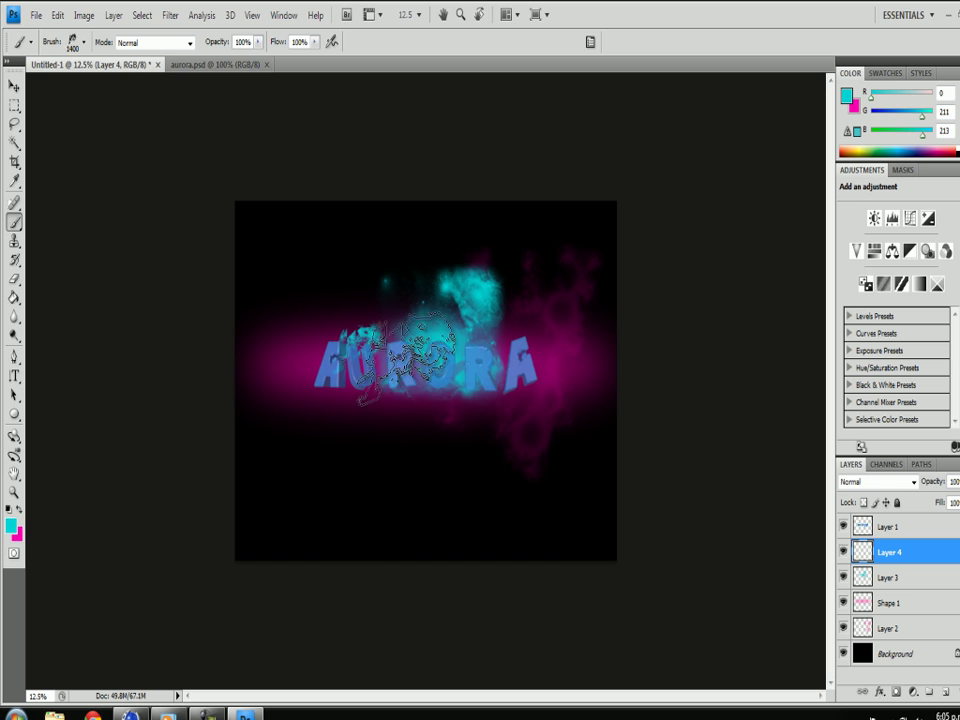
left_click(408, 356)
On a new layer, stamp a large 2500 px cyan nebula above the text
key("ctrl+shift+alt+n")
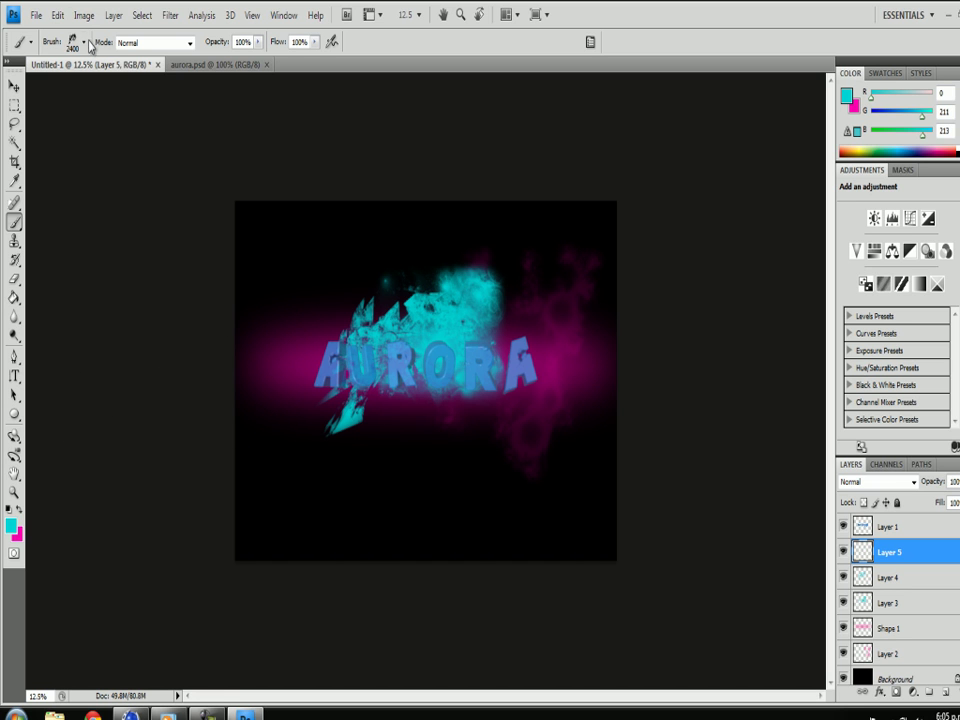
left_click(75, 42)
left_click(200, 140)
key("bracketright")
key("bracketright")
key("bracketright")
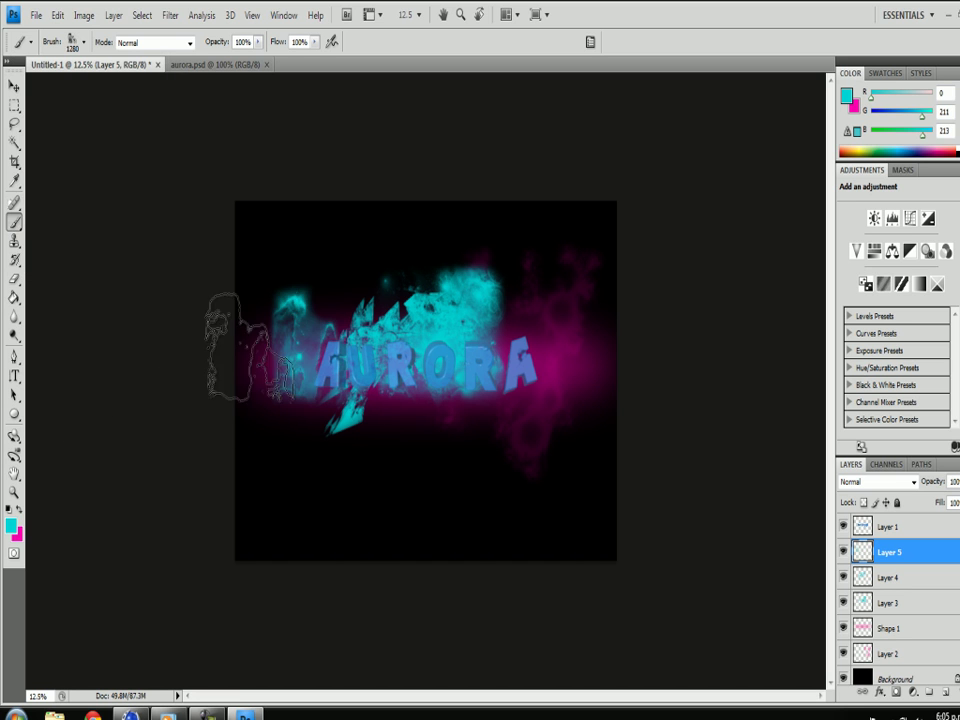
left_click(417, 322)
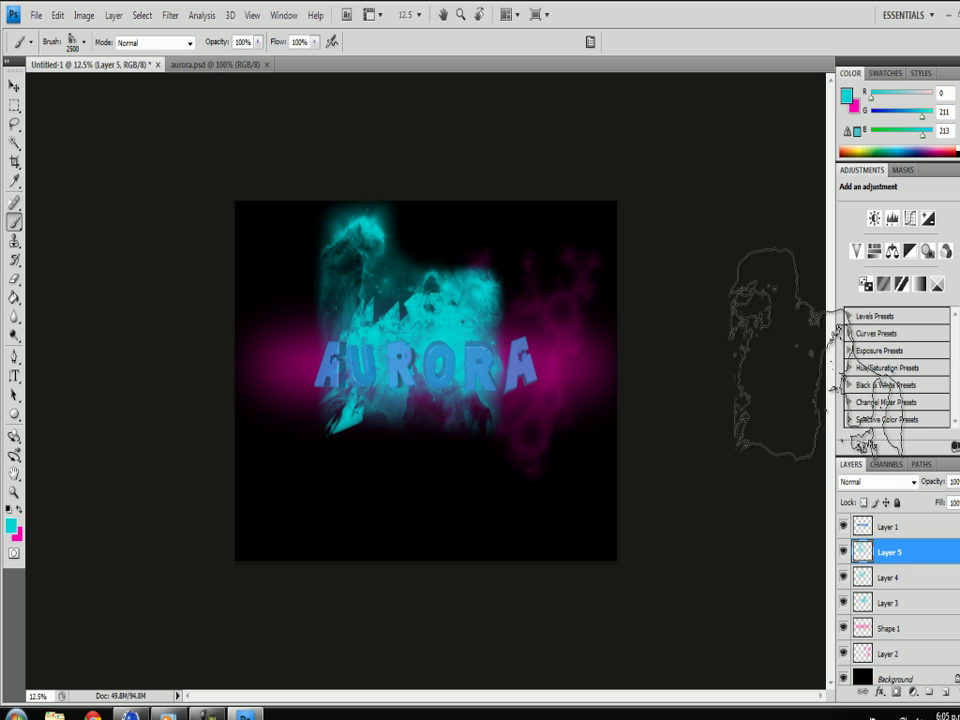
Switch to magenta and stamp a nebula on the right side of the text
key("x")
left_click(84, 42)
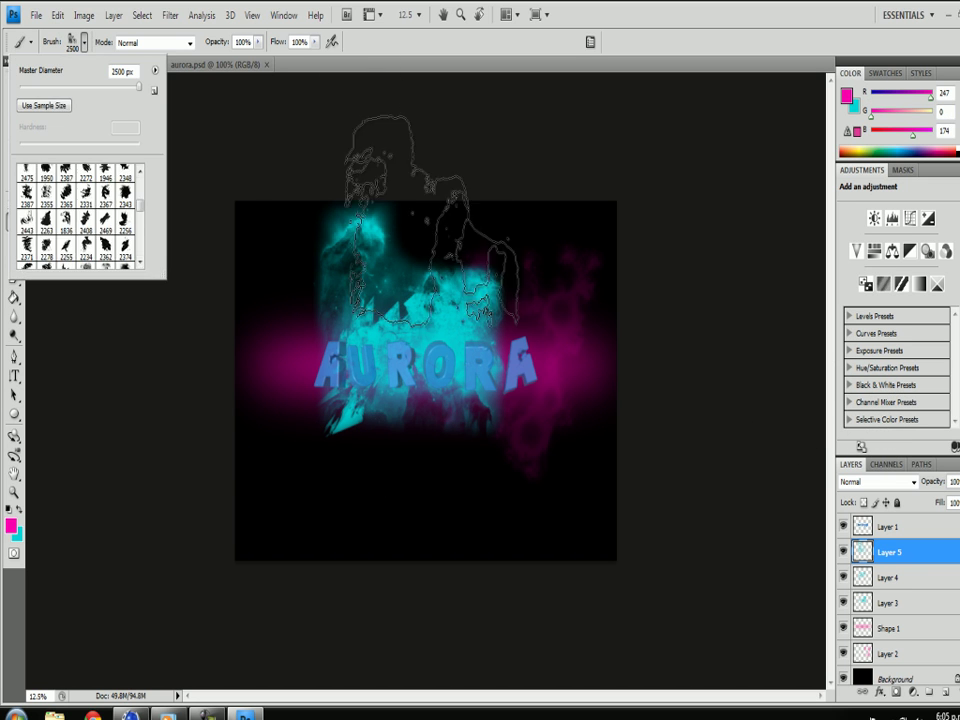
left_click(505, 330)
left_click(84, 42)
scroll(148, 200, "down", 1)
scroll(148, 200, "down", 3)
Paint magenta dots near the bottom with a 497 px round brush and rotate them
double_click(79, 136)
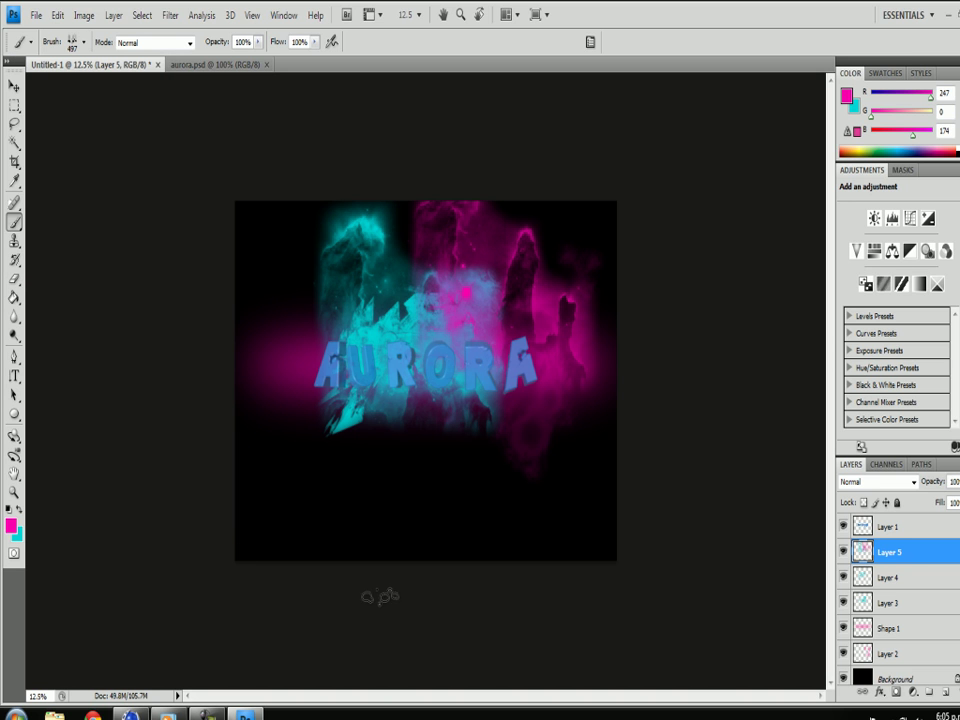
left_click(430, 519)
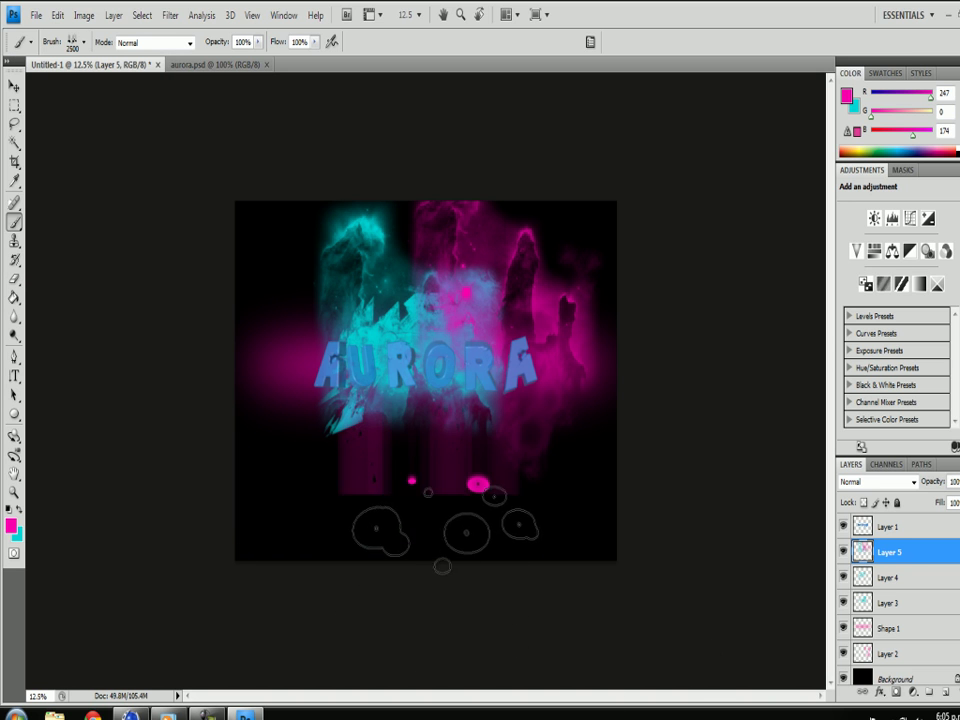
key("ctrl+t")
left_click_drag(522, 496, 579, 521)
On new Layer 6, stamp magenta and rotate/stretch it into long diagonal streaks
key("Escape")
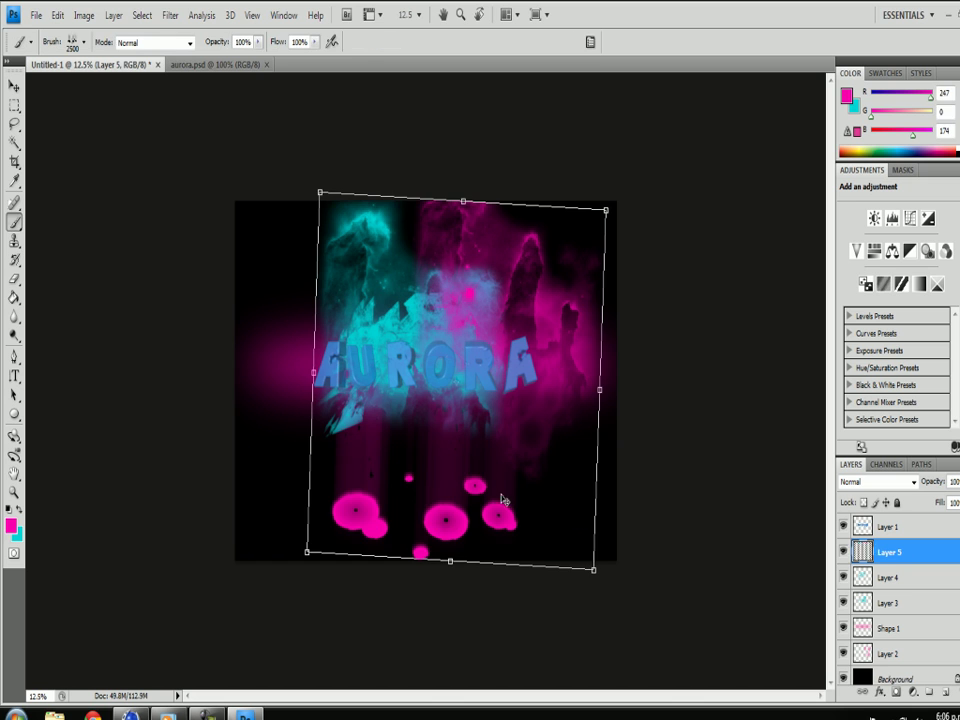
key("ctrl+z")
key("ctrl+shift+alt+n")
left_click(430, 515)
key("ctrl+t")
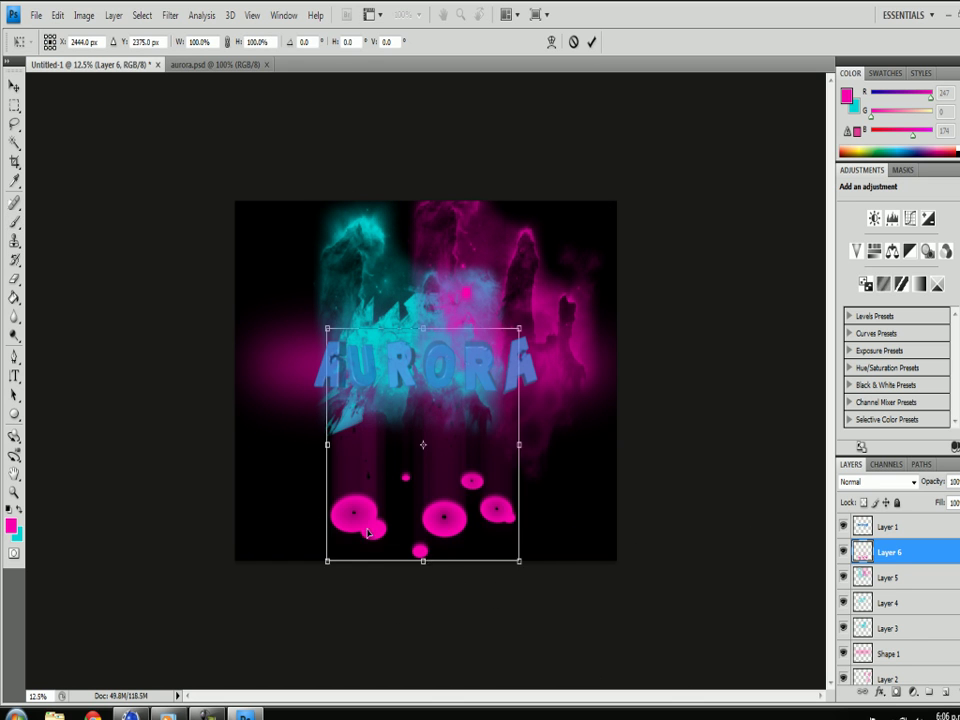
left_click_drag(574, 535, 451, 619)
left_click_drag(293, 428, 128, 650)
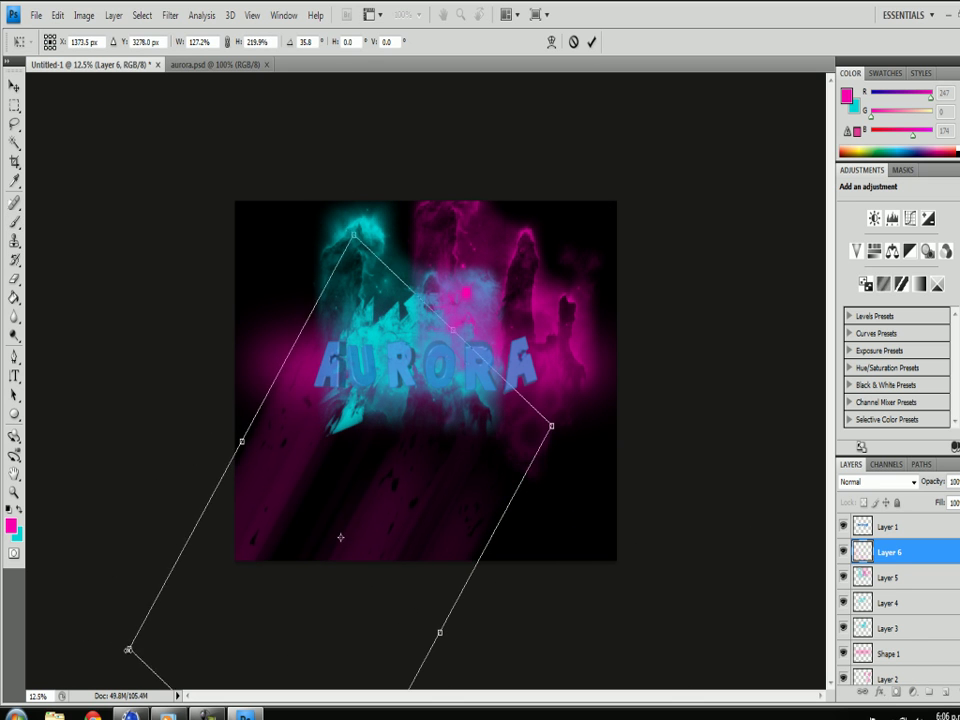
key("Return")
Duplicate Layer 6 and invert the copy's colours to green
right_click(887, 552)
left_click(880, 227)
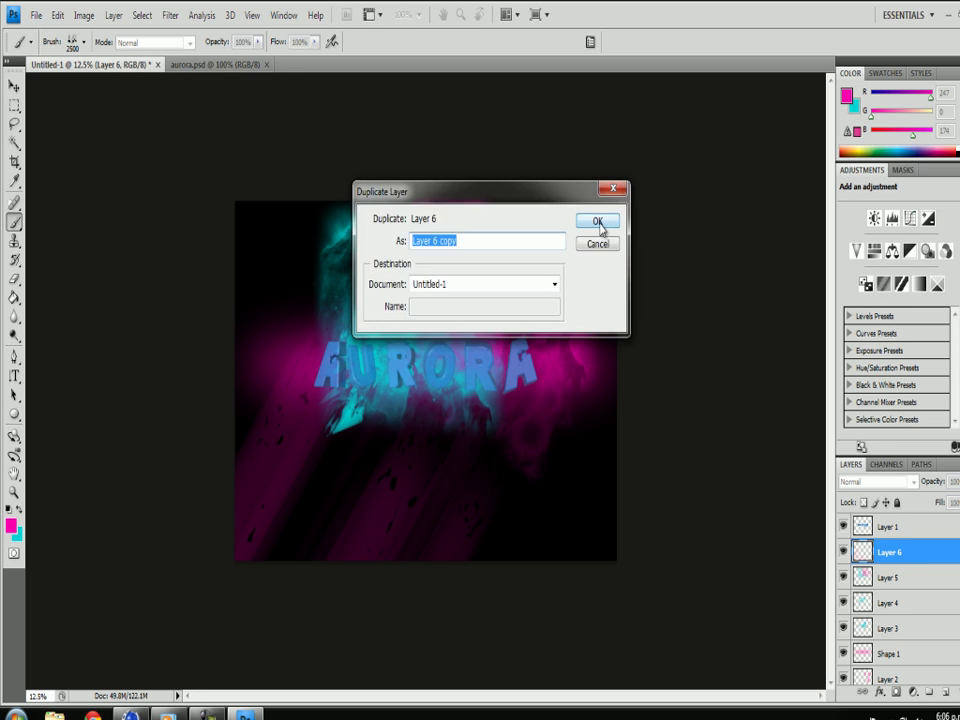
left_click(601, 221)
key("ctrl+i")
Open the light woman falling image from New folder (2)
key("v")
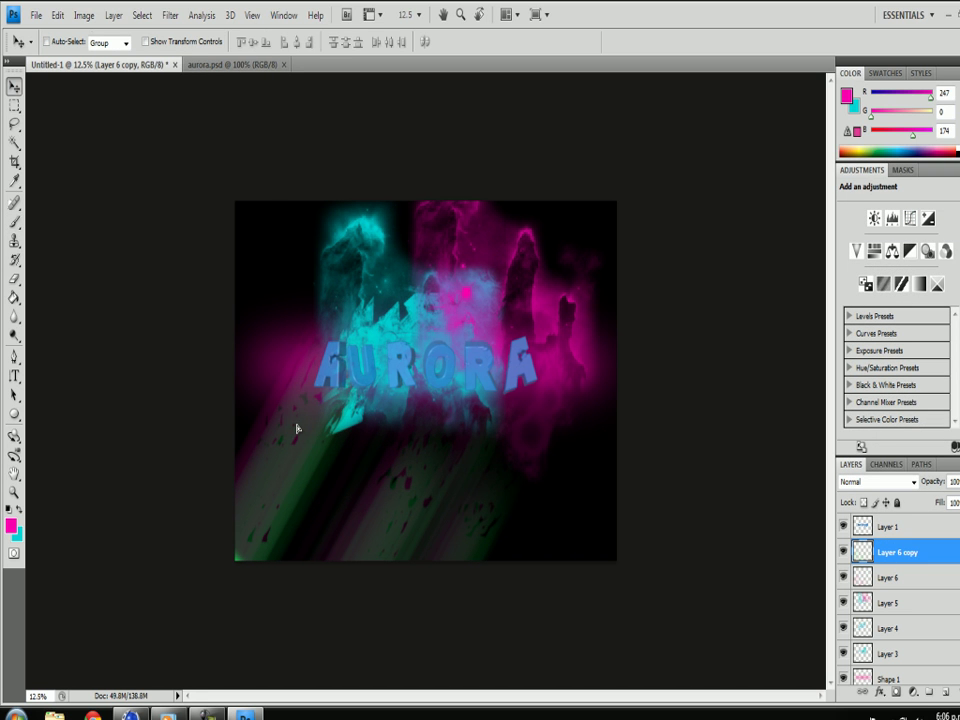
left_click(35, 15)
left_click(45, 46)
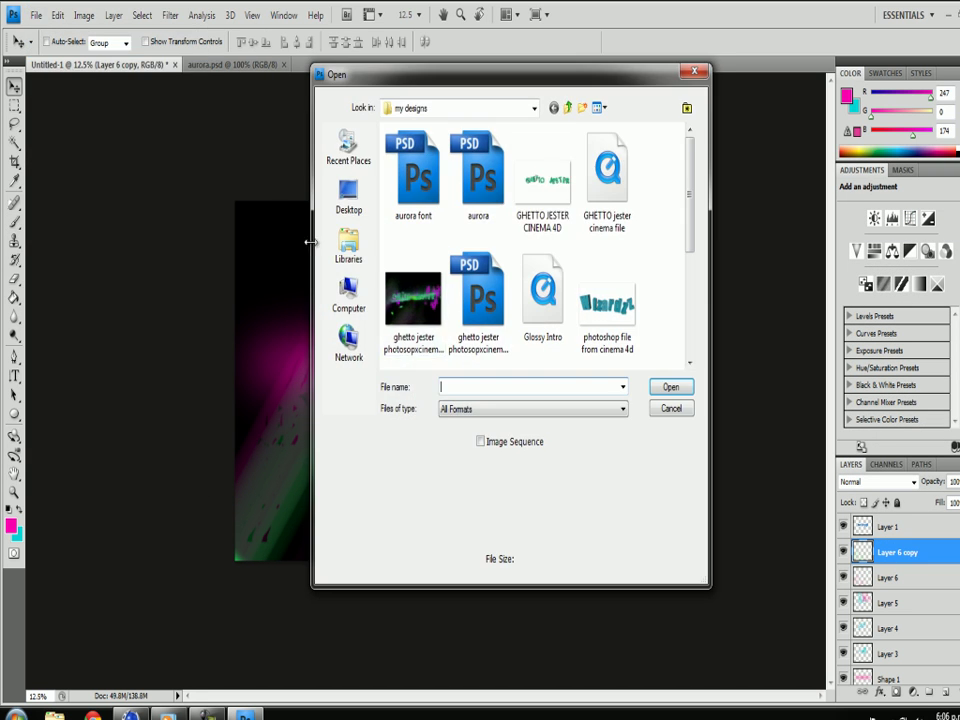
left_click(570, 107)
scroll(575, 260, "down", 3)
double_click(574, 253)
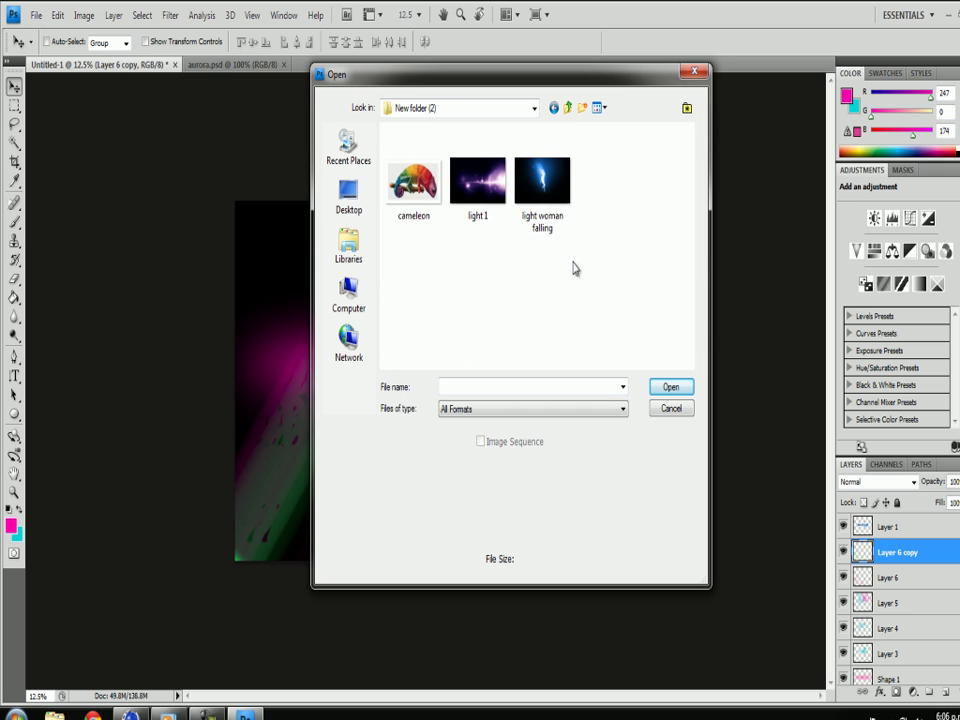
double_click(557, 189)
Shift the woman image's hue from blue to magenta and lasso most of it
left_click(929, 691)
mouse_move(901, 255)
left_mouse_down()
mouse_move(932, 258)
mouse_move(879, 263)
mouse_move(941, 254)
left_mouse_up()
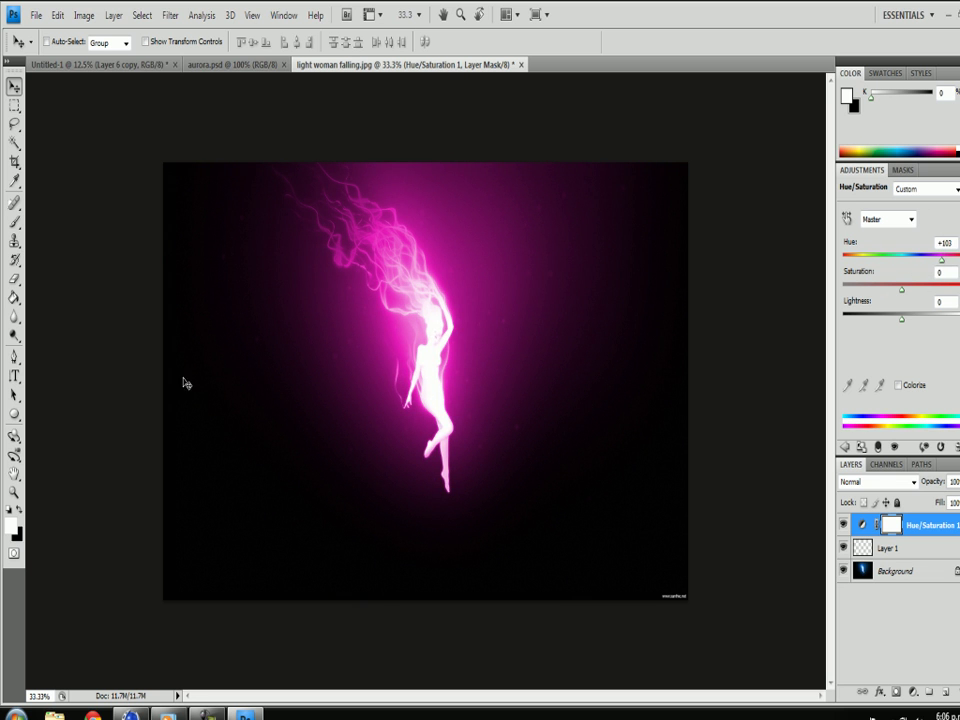
key("m")
key("l")
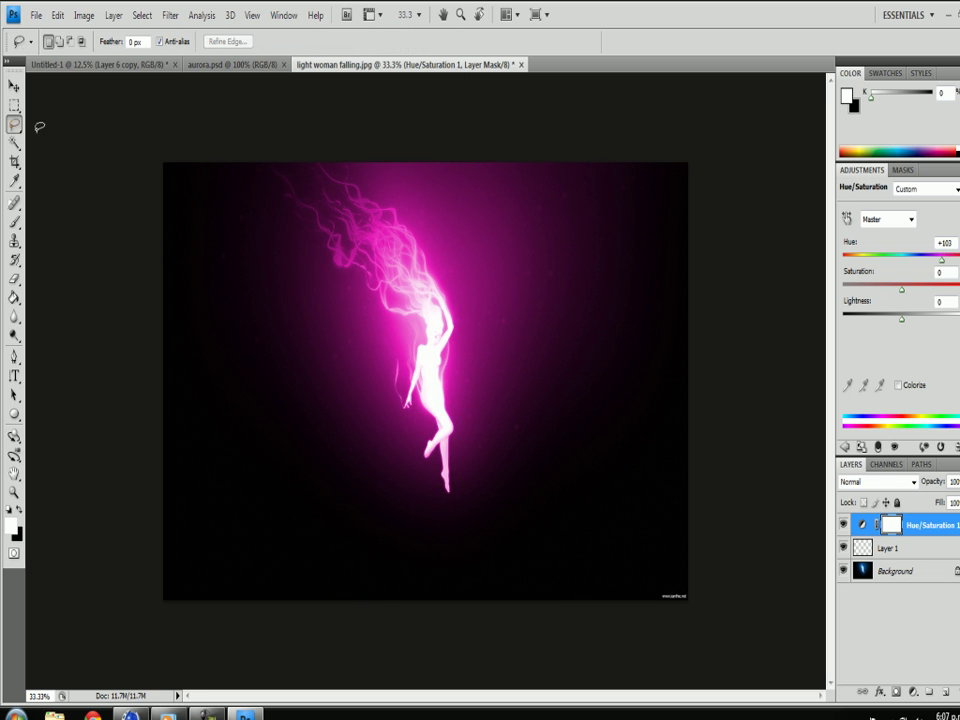
left_click_drag(687, 380, 660, 430)
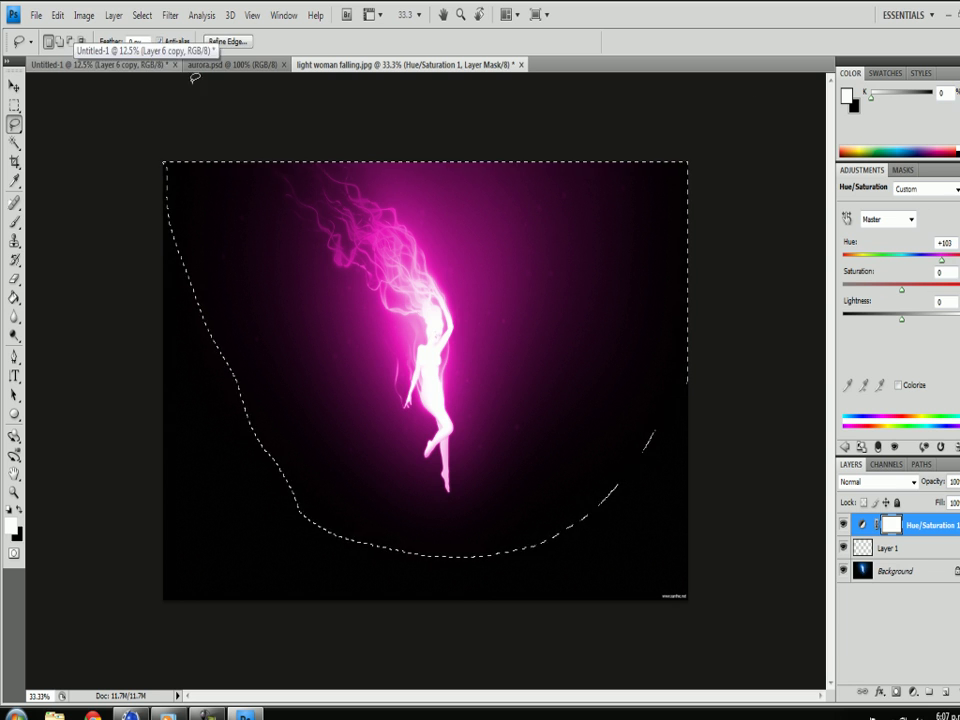
Lasso the glowing figure on the Background layer, copy it, and paste into Untitled-1
left_click(233, 64)
left_click(100, 64)
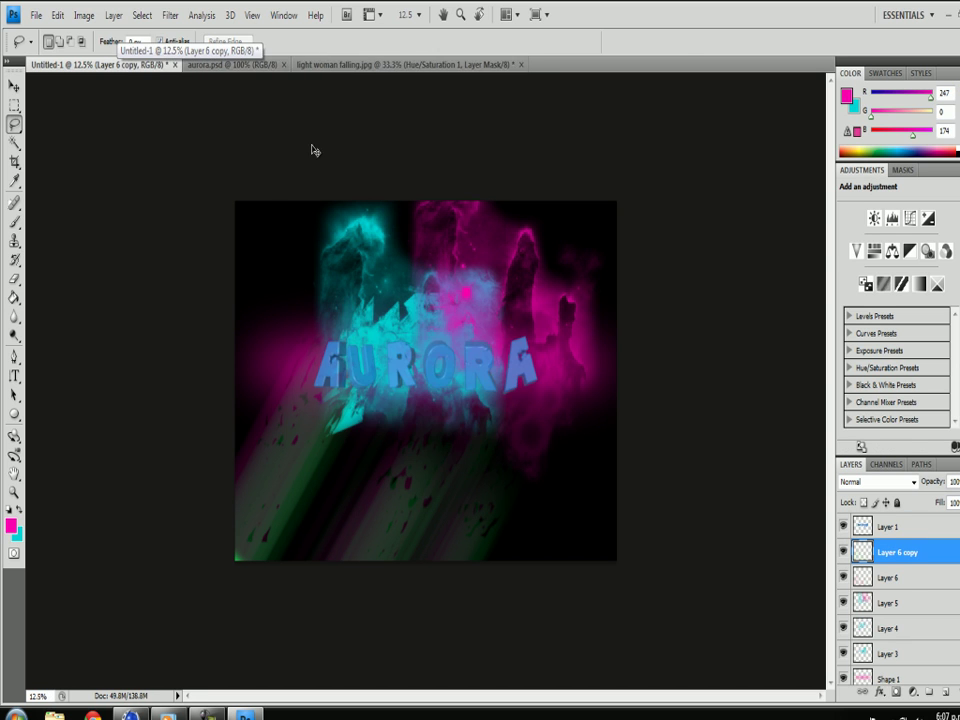
left_click(390, 64)
left_click(100, 64)
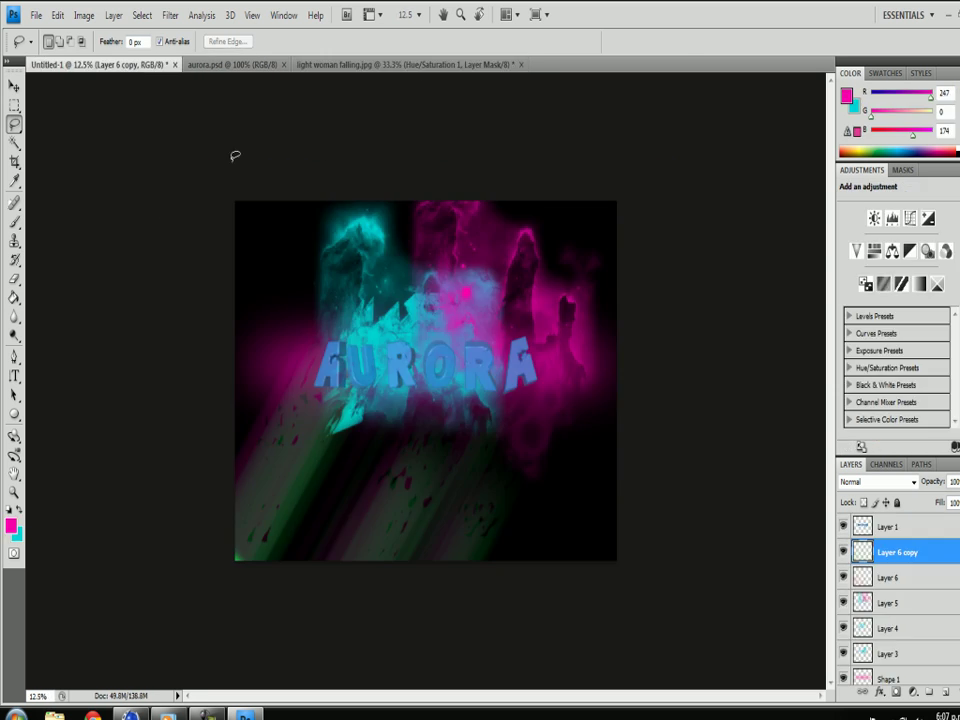
left_click(390, 64)
key("ctrl+d")
left_click(888, 548)
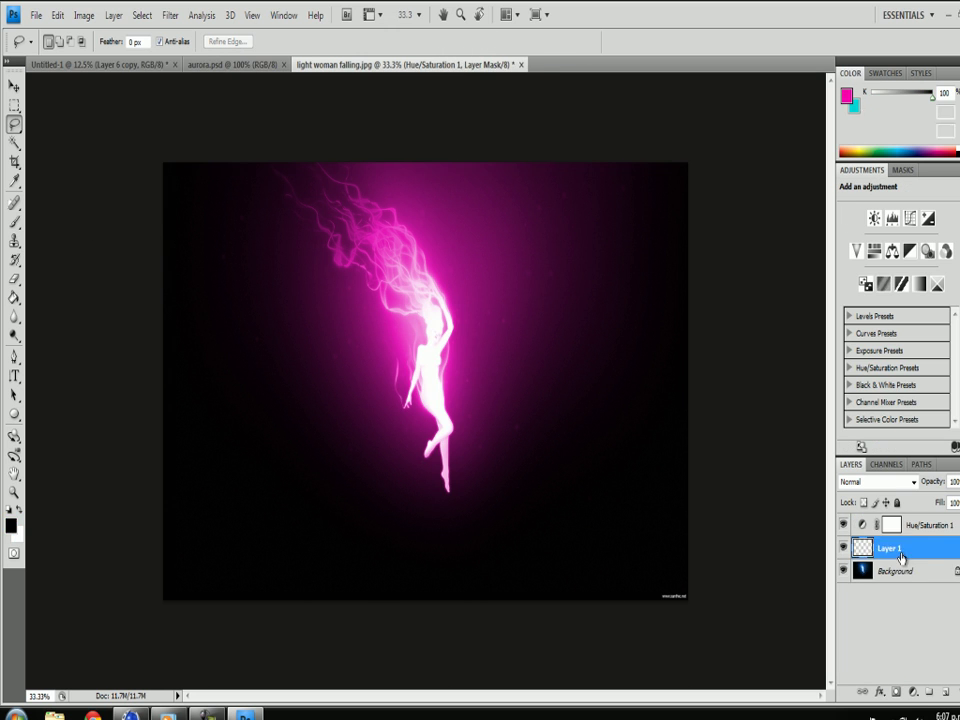
left_click(895, 571)
left_click_drag(679, 160, 135, 112)
key("ctrl+c")
key("ctrl+Tab")
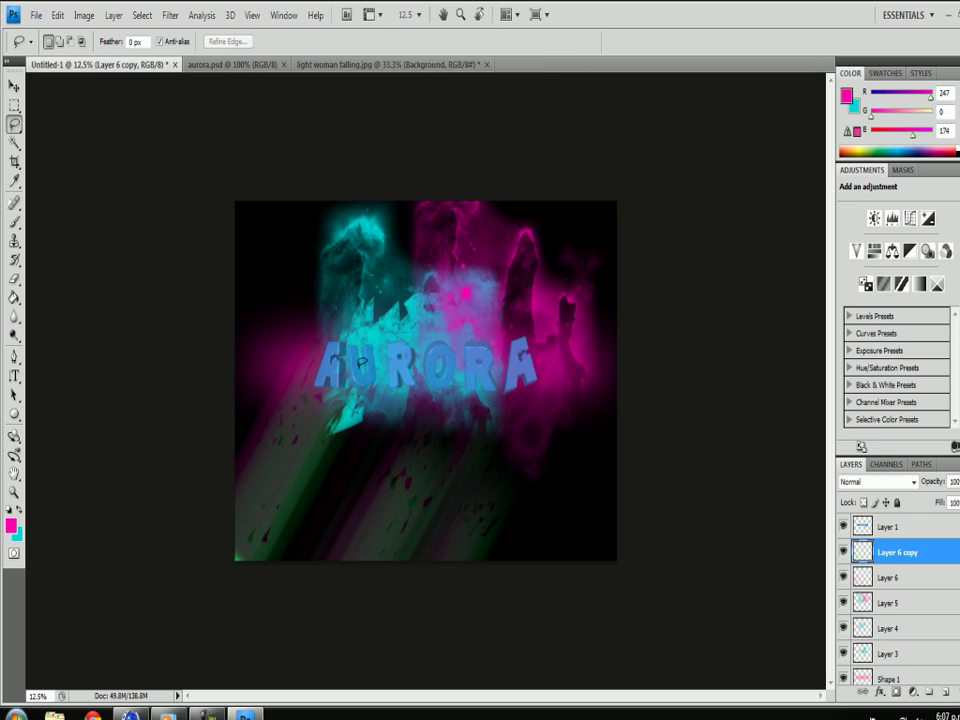
key("ctrl+v")
Undo the paste and flatten the light woman falling image into one layer
key("ctrl+t")
key("Escape")
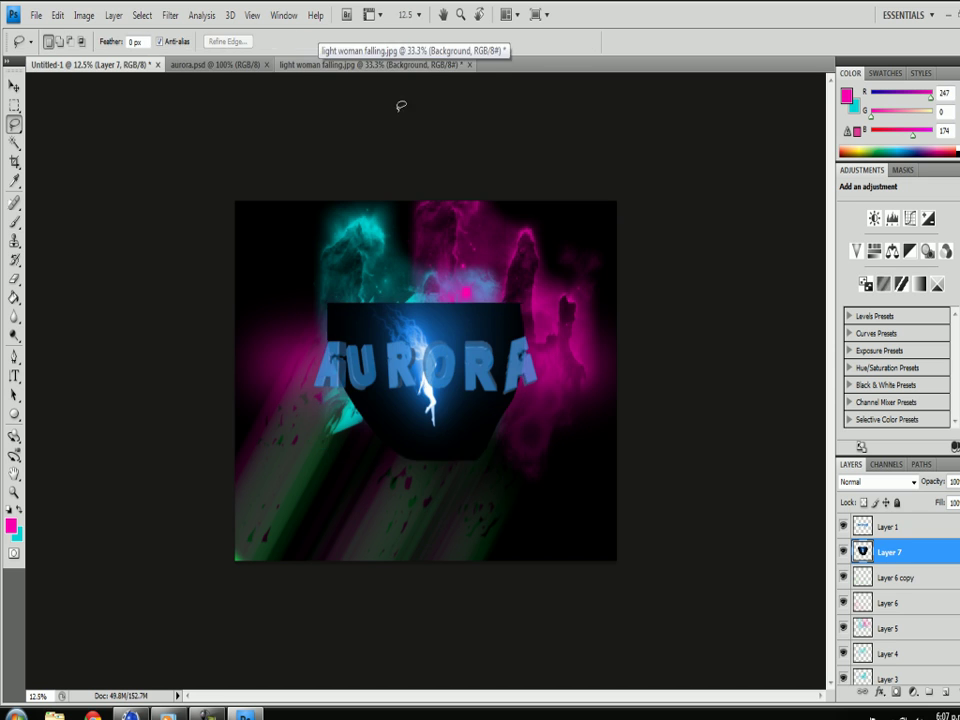
key("ctrl+z")
left_click(420, 64)
right_click(925, 596)
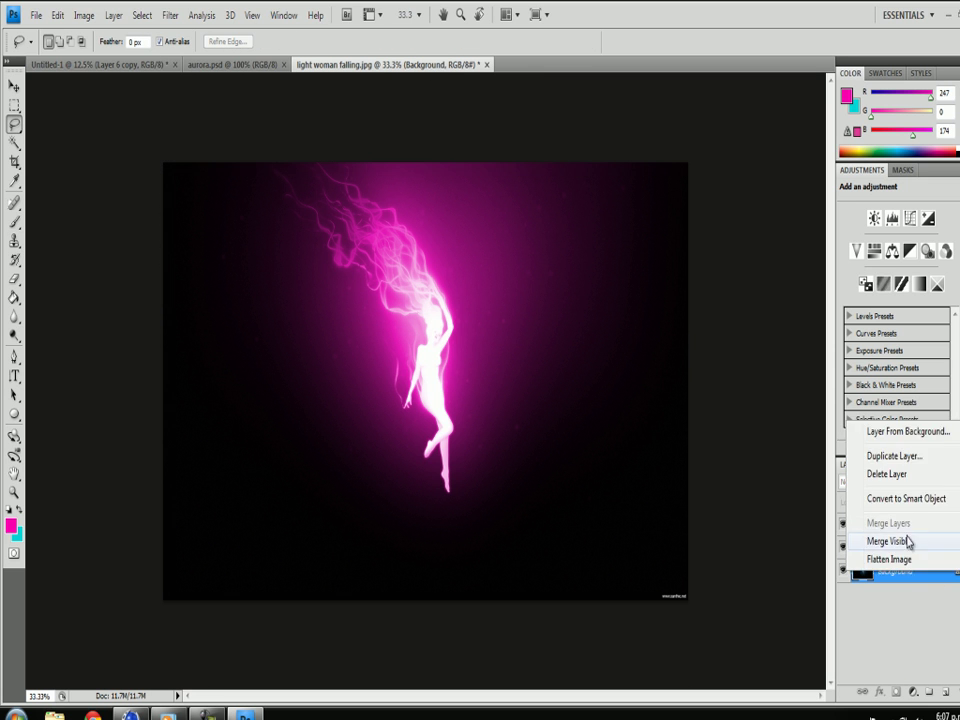
left_click(909, 542)
Lasso a rounded area around the glowing figure and paste it into the AURORA composition
left_click_drag(690, 140, 533, 85)
key("ctrl+c")
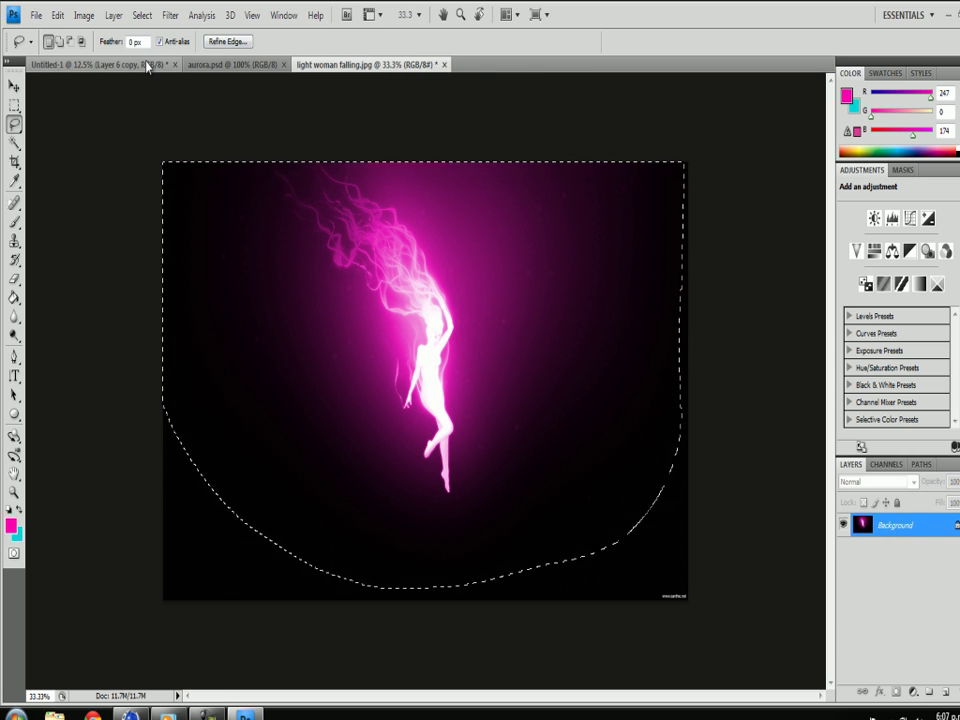
left_click(98, 64)
key("ctrl+v")
Magic Wand the pasted piece's dark corner, delete it, and deselect
left_click(14, 143)
left_click(391, 446)
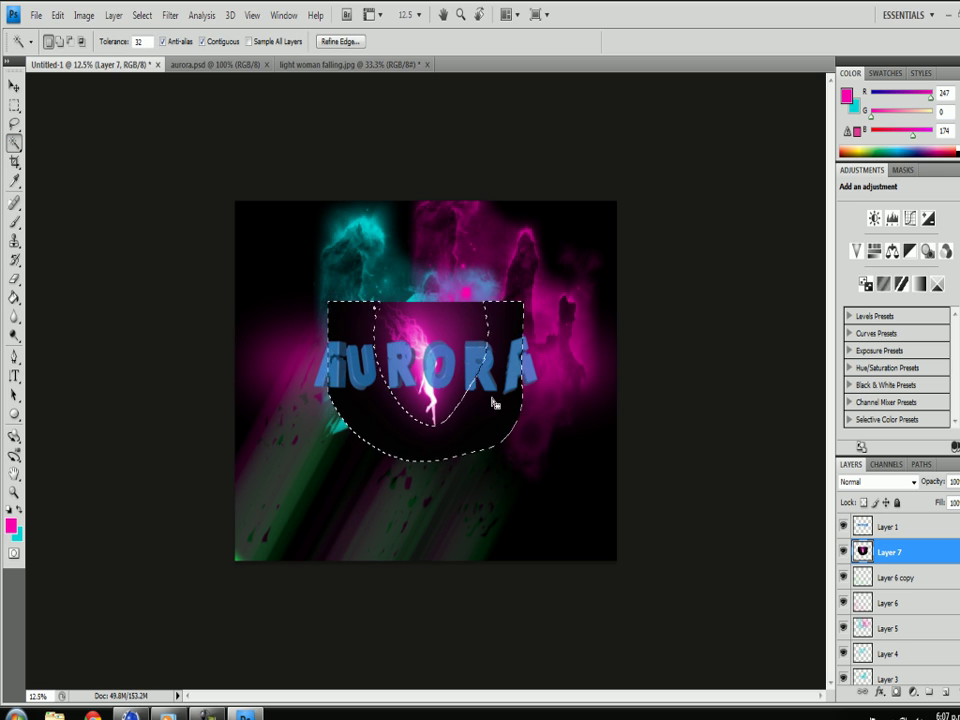
key("Delete")
key("ctrl+d")
left_click(170, 15)
Preview Box Blur and Motion Blur on the cutout, cancelling both
left_click(330, 197)
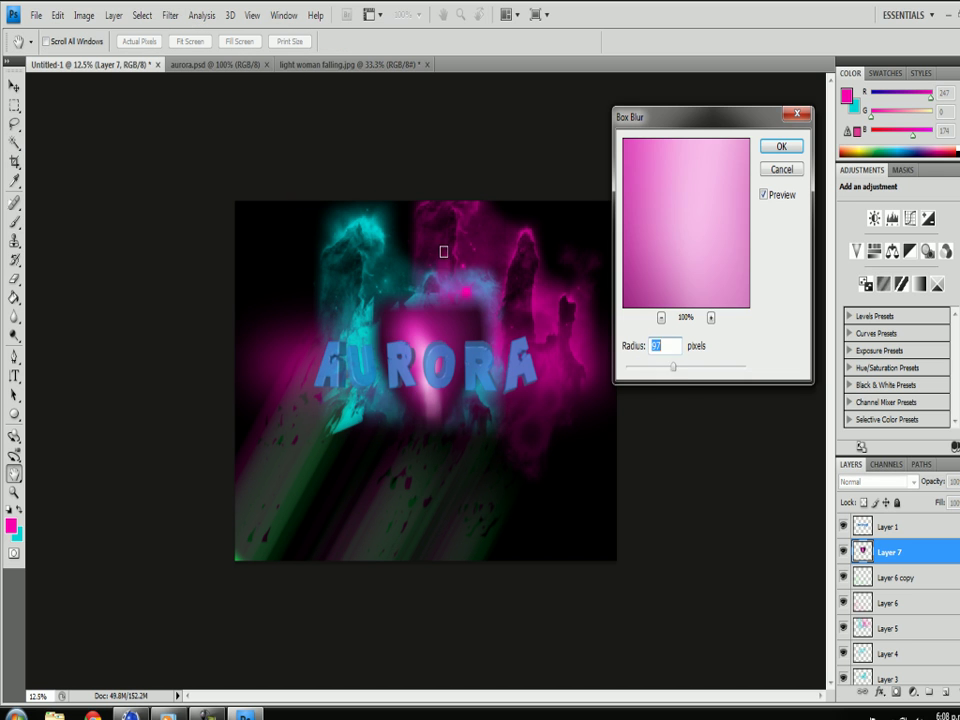
left_click_drag(664, 370, 721, 366)
key("Escape")
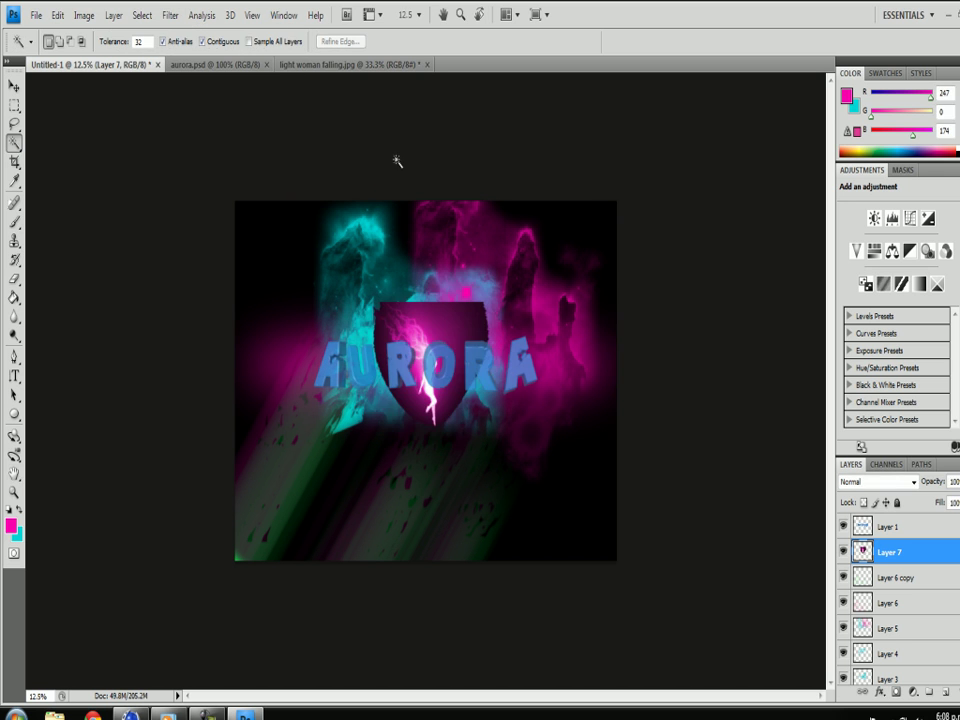
left_click(170, 15)
mouse_move(177, 150)
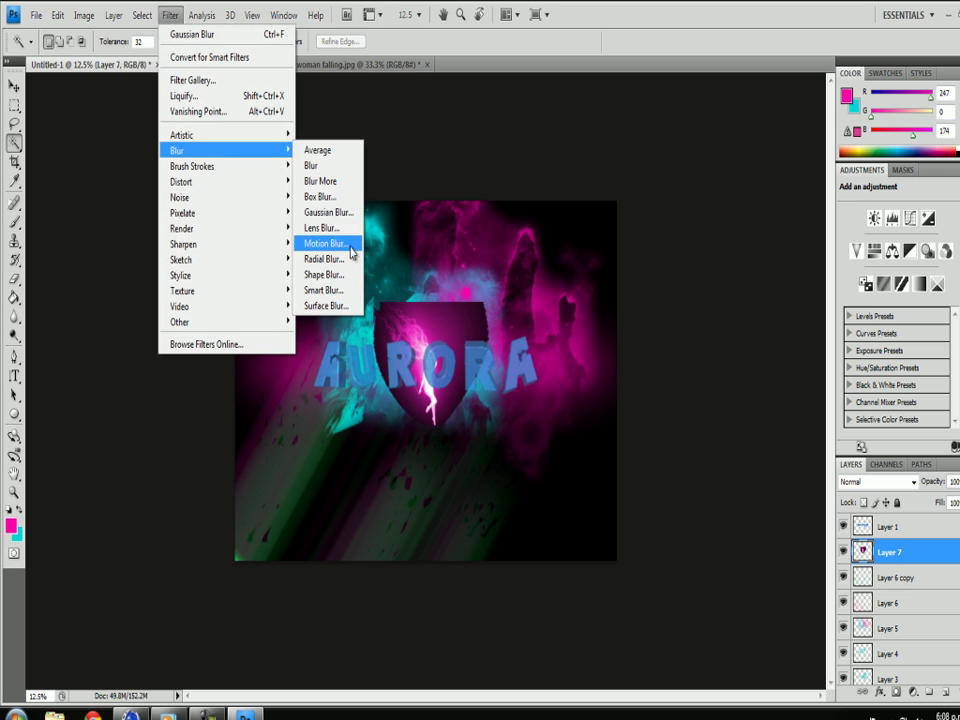
left_click(322, 248)
left_click_drag(452, 137, 588, 132)
left_click_drag(545, 421, 603, 420)
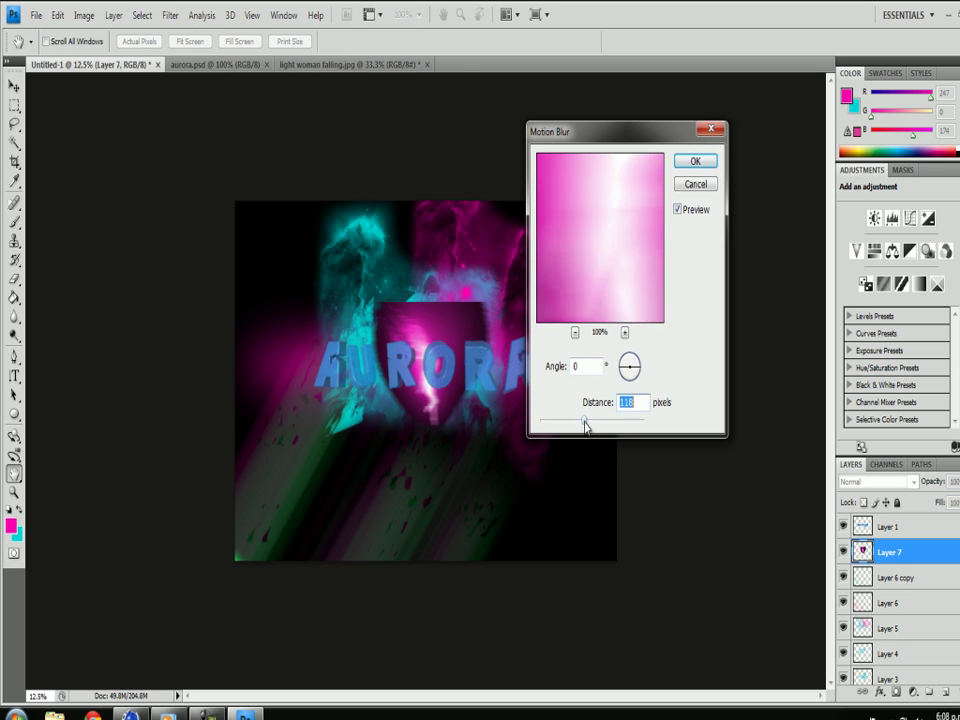
left_click(695, 185)
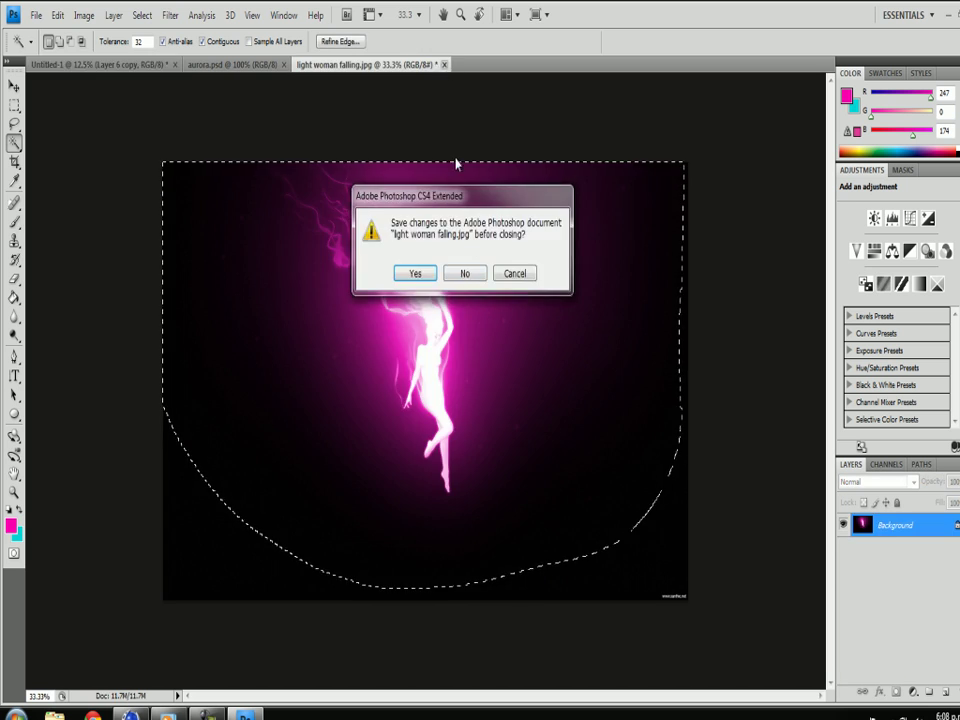
Open the light 1 image file
left_click(35, 15)
left_click(57, 56)
left_click(465, 214)
left_click(670, 326)
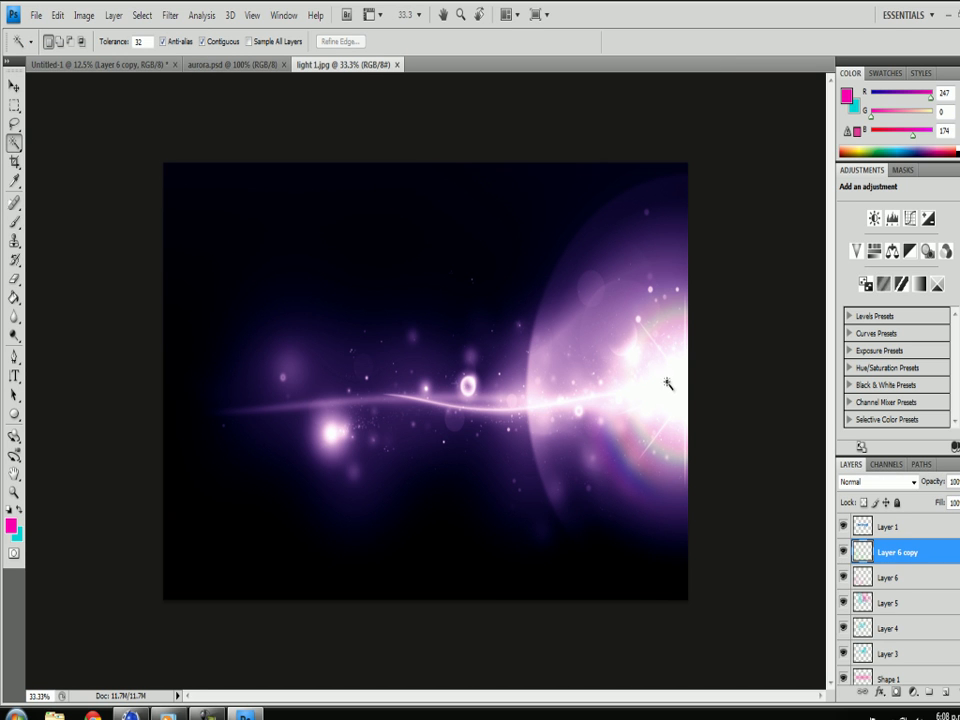
Fill light 1's dark background with cyan, select all, and copy the image
key("m")
key("w")
left_click(199, 221)
key("Delete")
key("ctrl+z")
key("ctrl+z")
key("m")
left_click(182, 203)
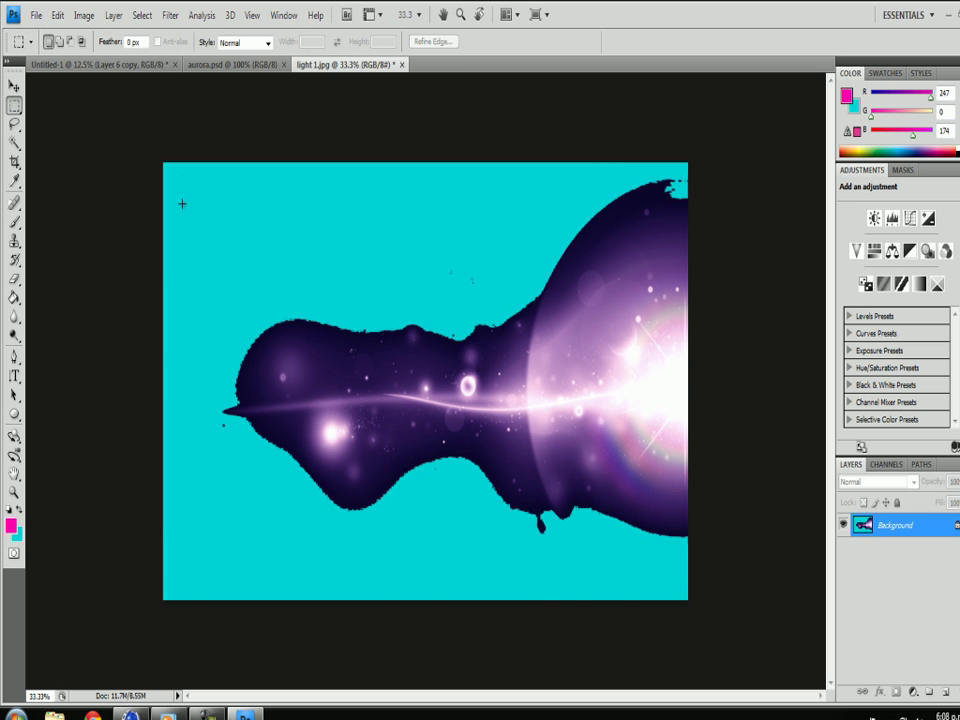
key("ctrl+a")
key("ctrl+c")
left_click(100, 64)
Paste the light image, enlarge it, and delete its cyan background
key("ctrl+v")
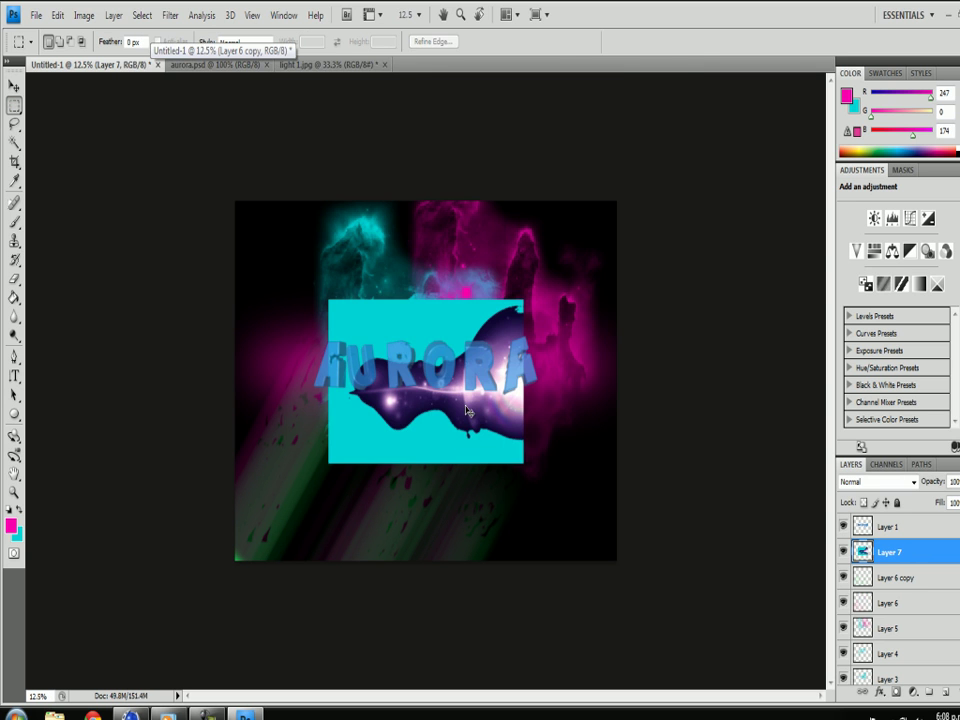
key("ctrl+t")
left_click_drag(536, 278, 612, 224)
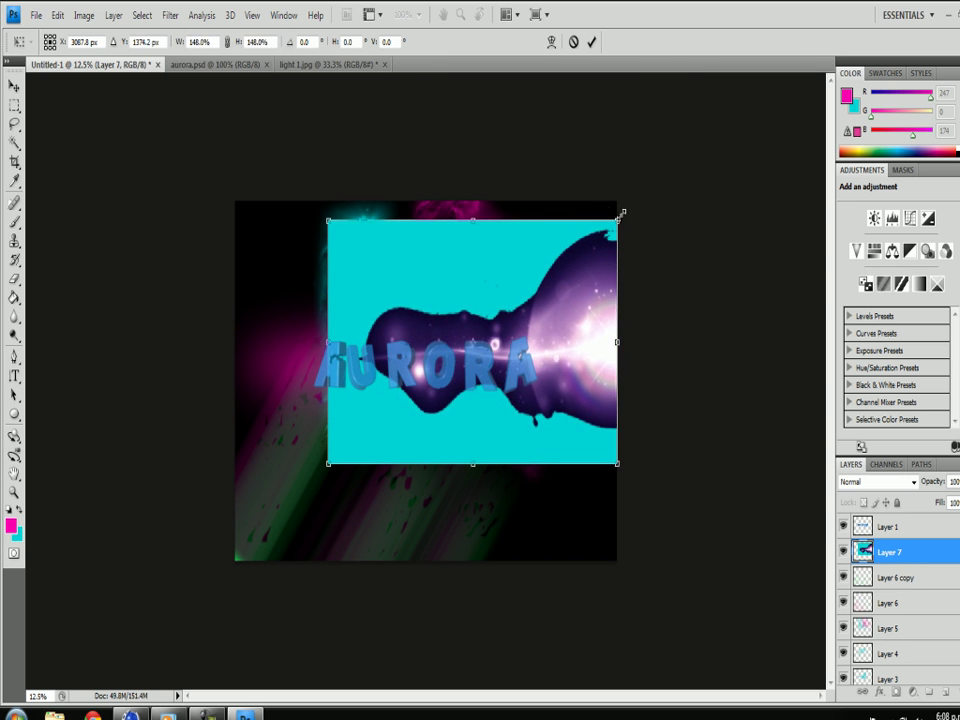
key("Return")
left_click(14, 143)
left_click(345, 240)
key("Delete")
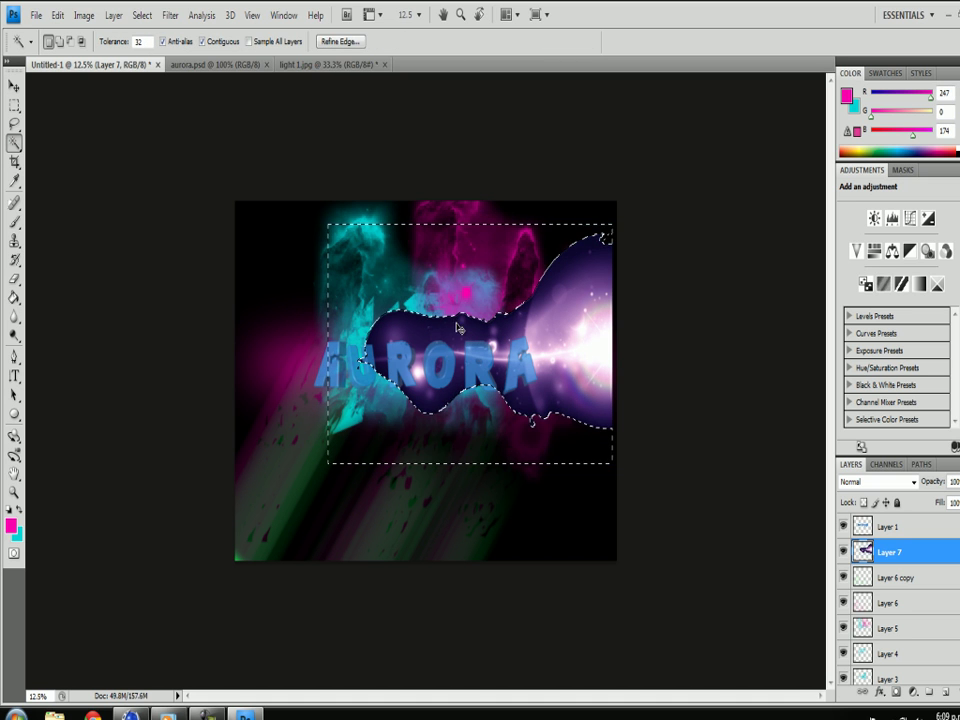
Gaussian-blur the light at 250 pixels and reshape the glow across the AURORA lettering
left_click(170, 15)
left_click(329, 212)
left_click_drag(696, 368, 664, 368)
key("Return")
key("ctrl+t")
left_click_drag(480, 300, 497, 327)
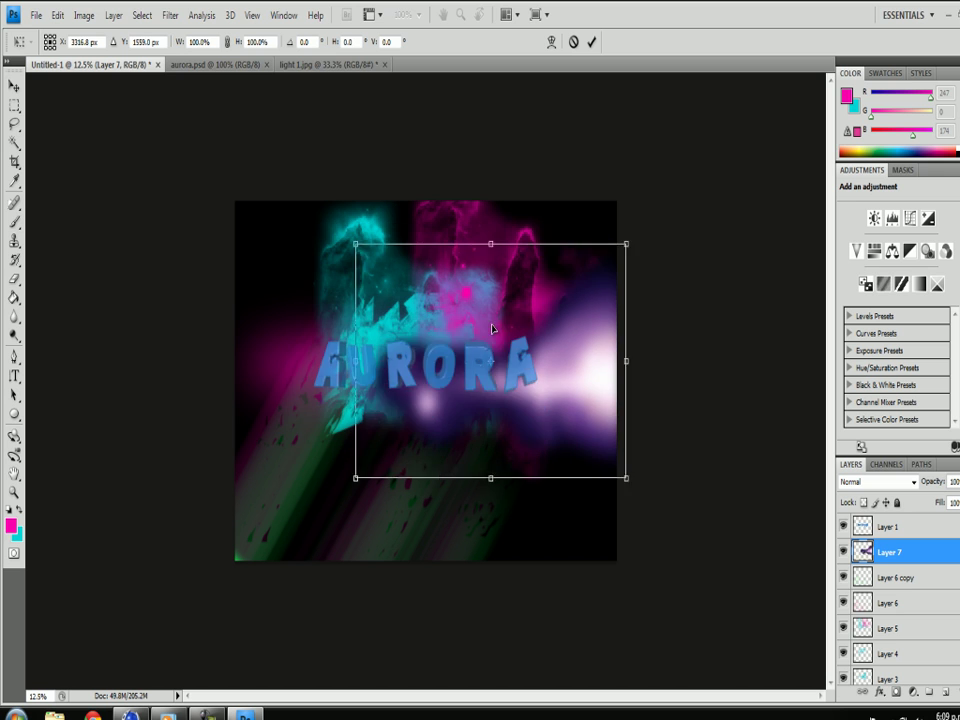
mouse_move(360, 348)
left_mouse_down()
mouse_move(190, 328)
mouse_move(270, 328)
left_mouse_up()
left_click_drag(415, 322, 415, 308)
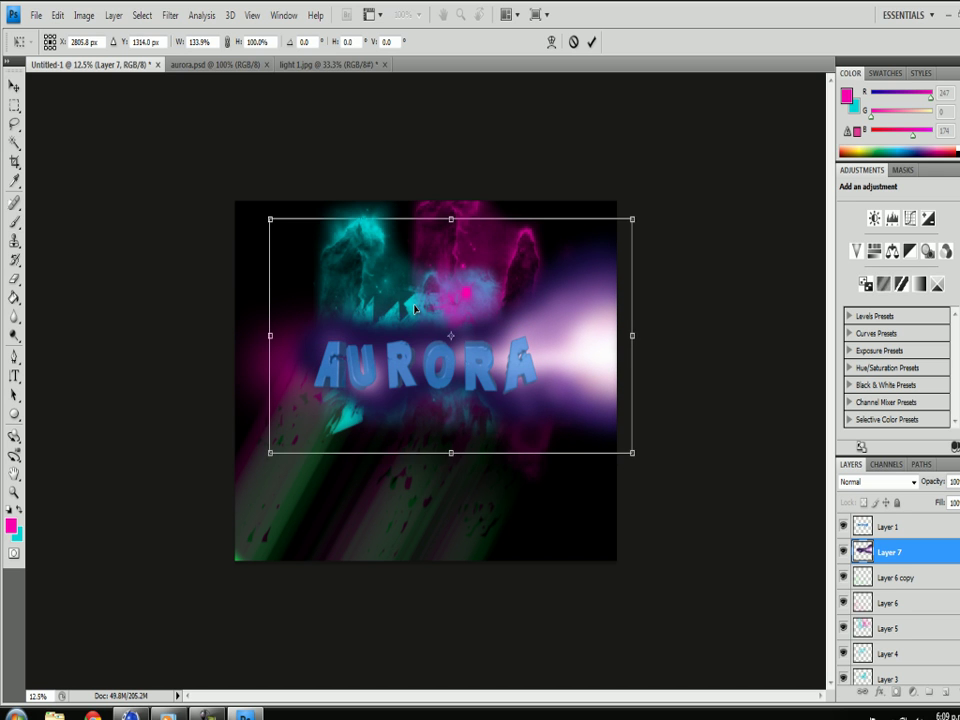
key("Return")
Trim the bright strip at the glow's right edge and move Layer 7 below Layer 5
key("m")
left_click_drag(620, 233, 553, 472)
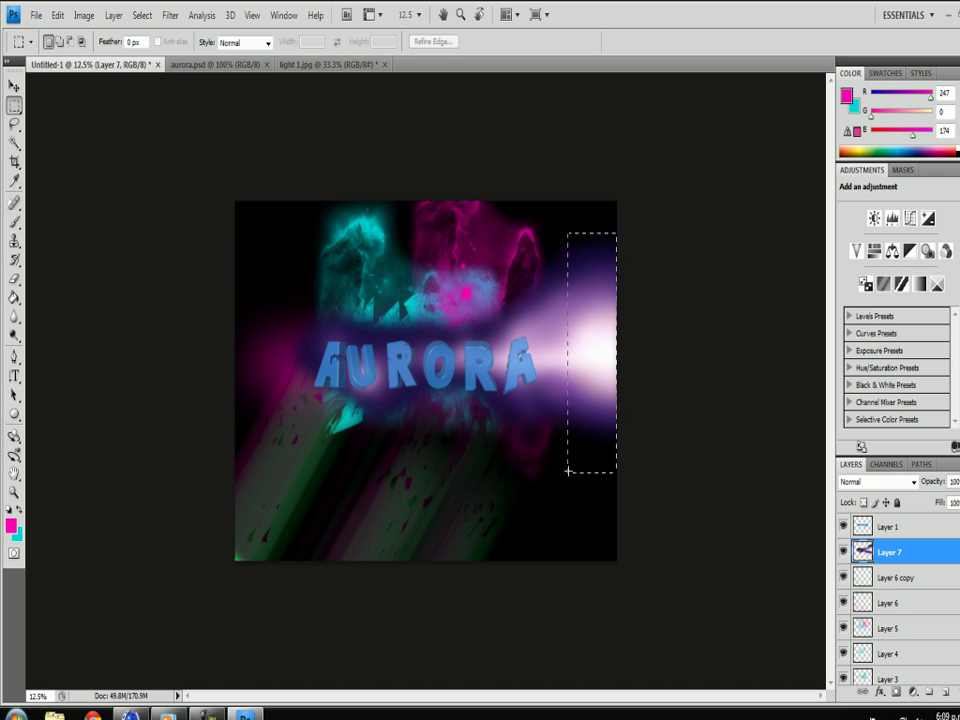
key("Delete")
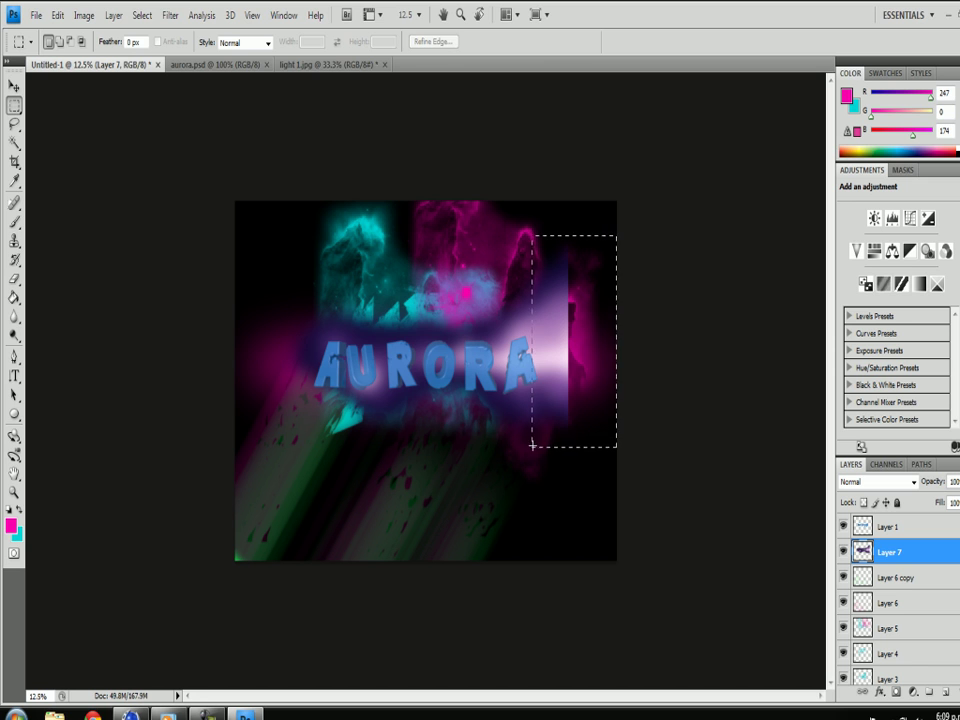
key("Delete")
key("ctrl+d")
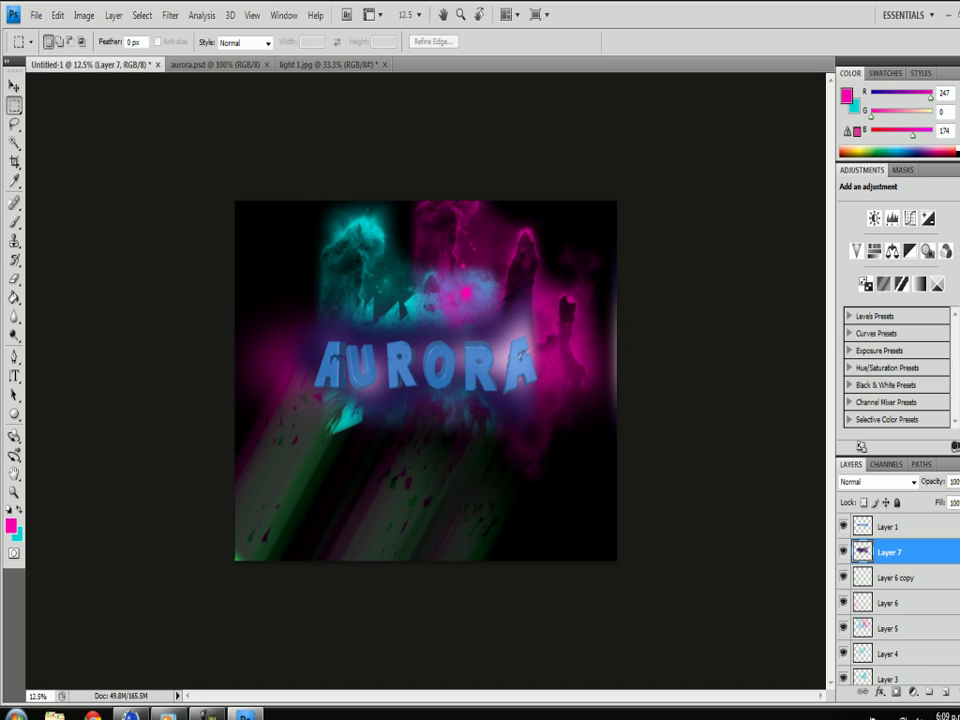
left_click_drag(888, 552, 897, 612)
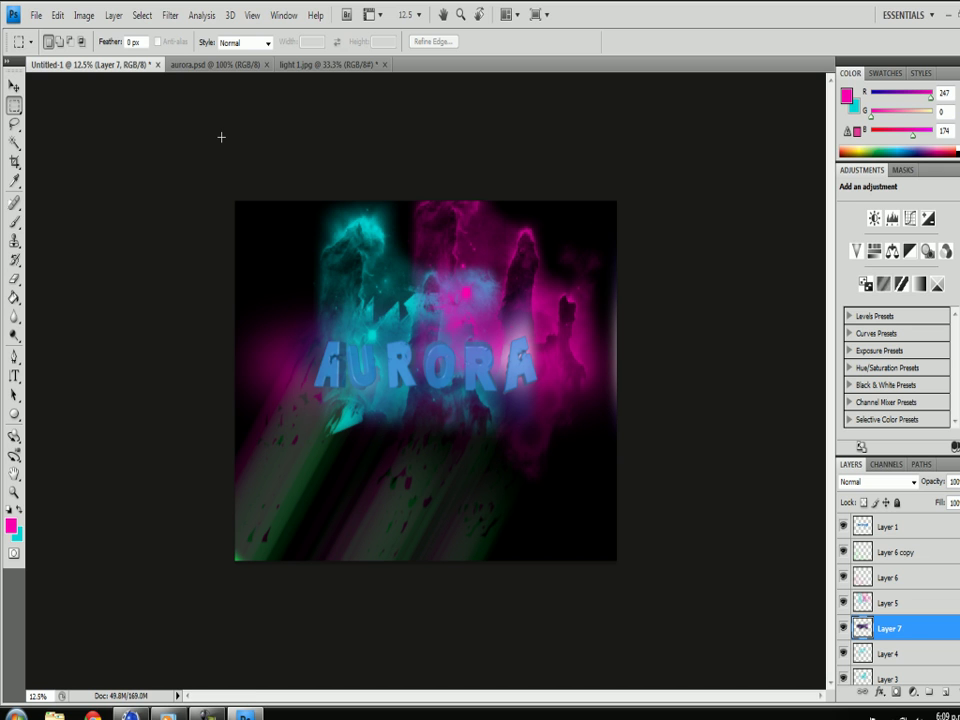
Select the 720 sparkle brush and add Layer 8 below Layer 1
left_click(15, 220)
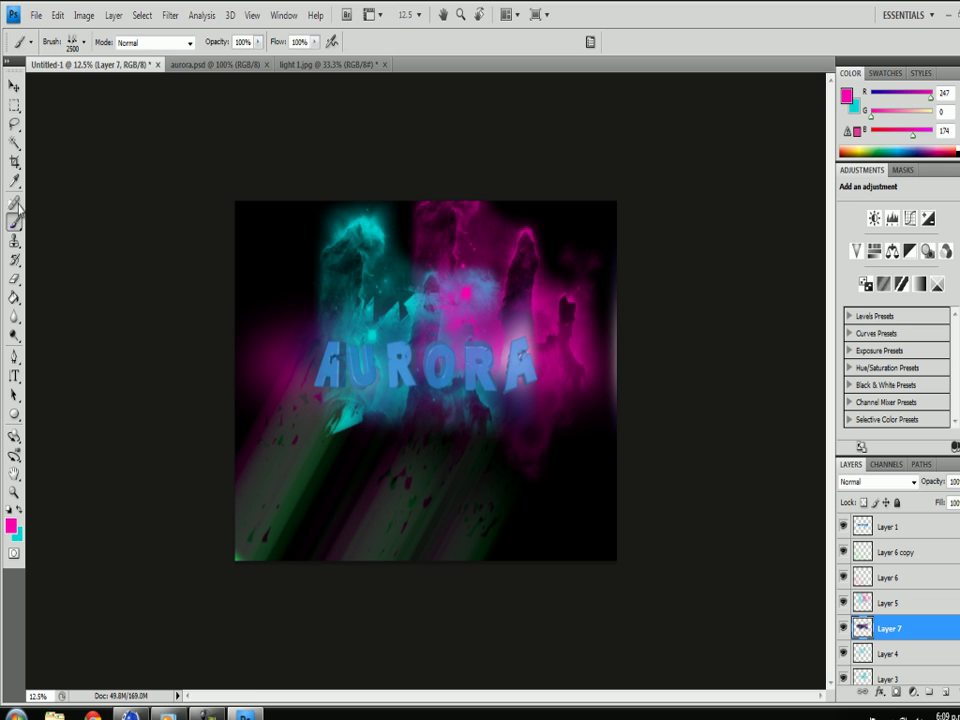
left_click(84, 42)
left_click(46, 197)
key("Return")
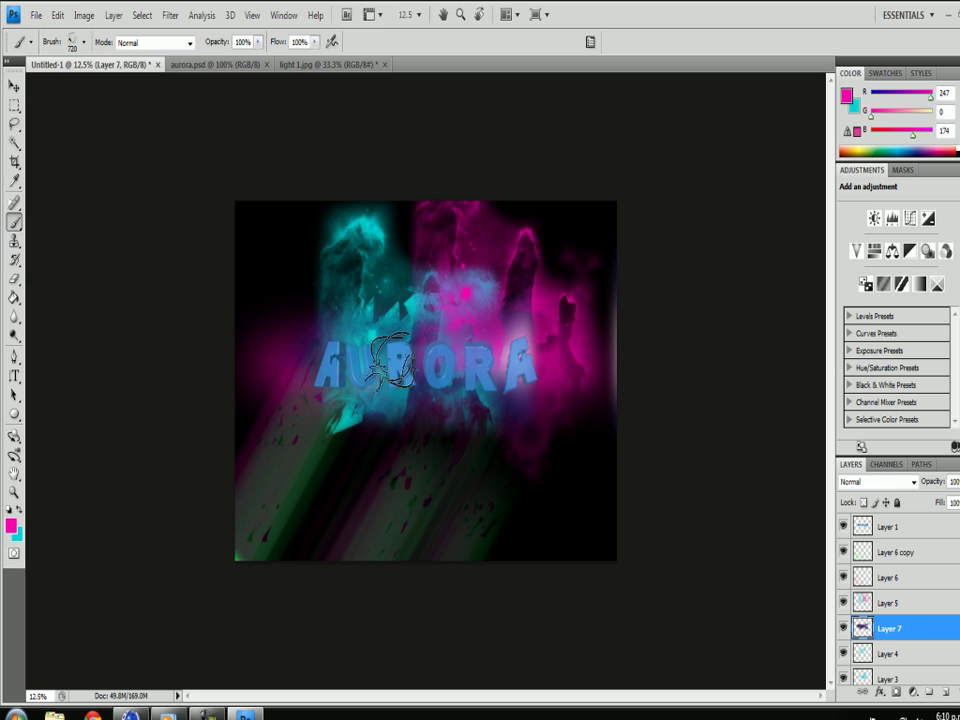
key("ctrl+shift+alt+n")
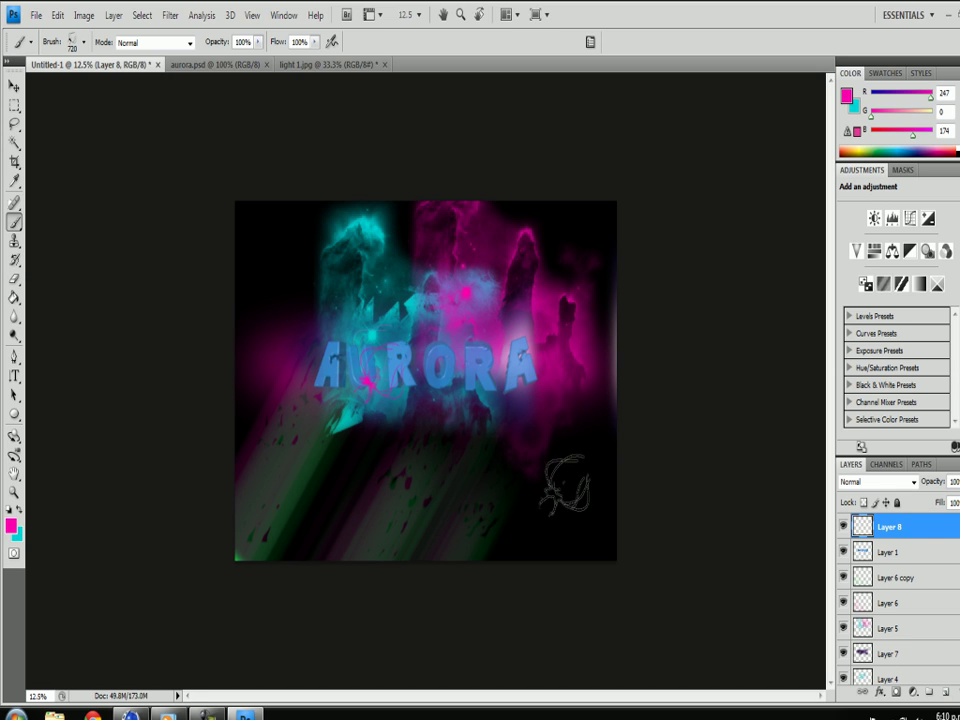
left_click_drag(922, 543, 921, 562)
key("v")
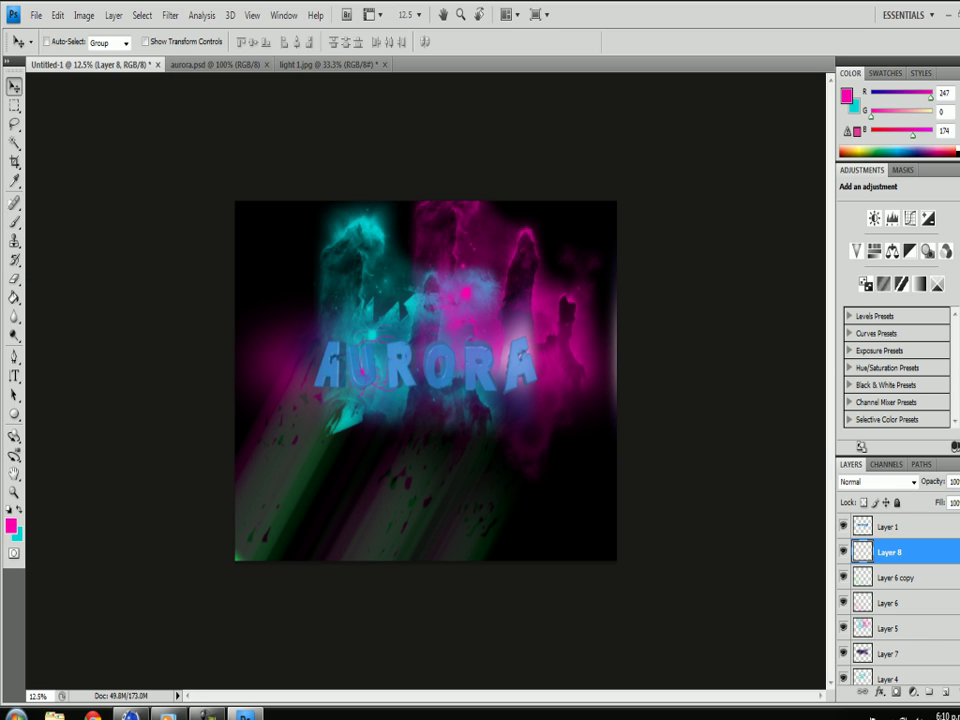
Add another sparkle layer, choose the 954 star brush, and make cyan the foreground
left_click(947, 692)
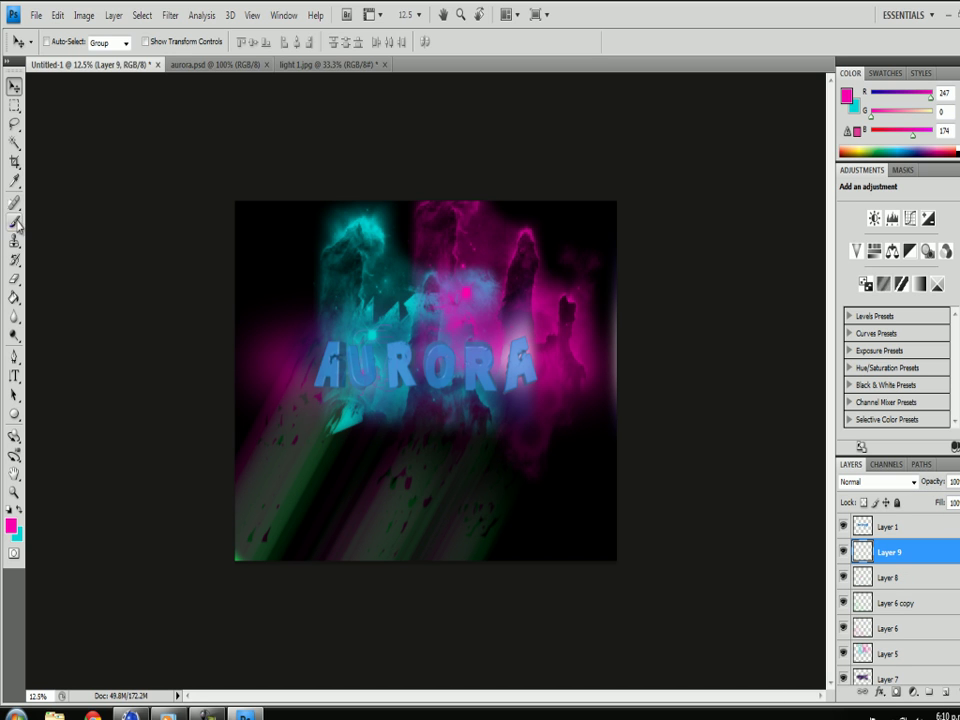
key("b")
left_click(84, 42)
mouse_move(141, 185)
left_mouse_down()
mouse_move(142, 237)
mouse_move(140, 218)
left_mouse_up()
left_click(105, 222)
key("Return")
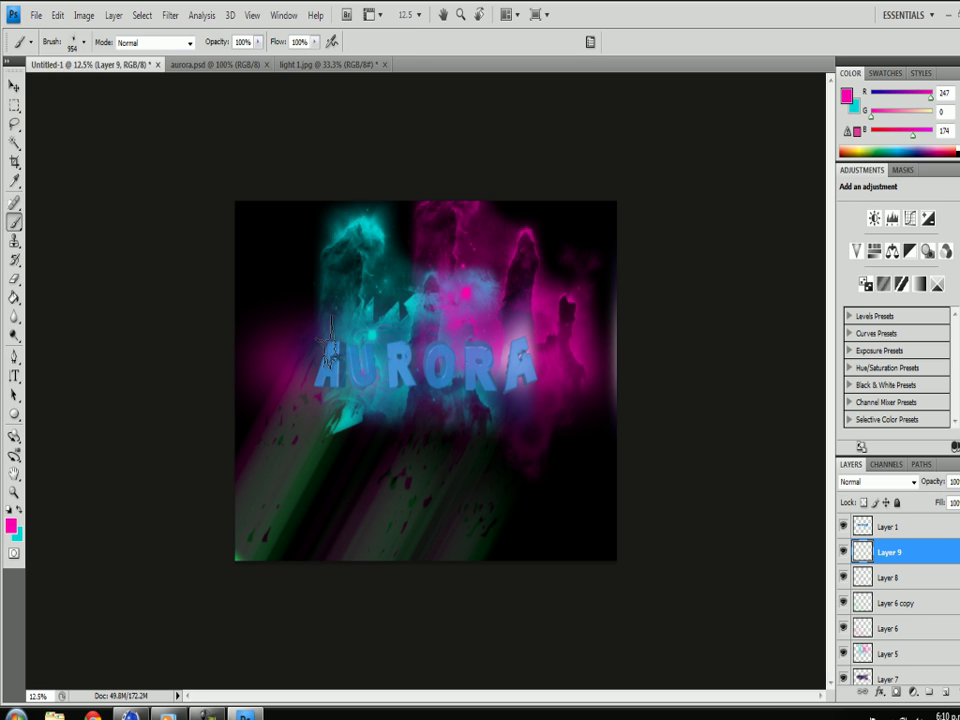
left_click(19, 510)
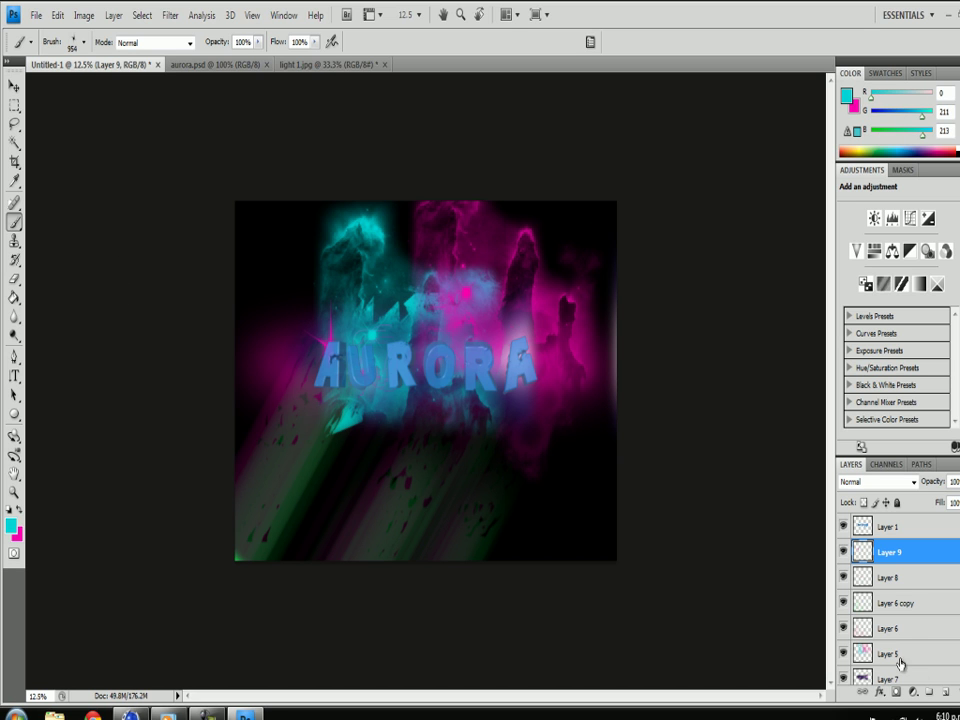
Add Layer 10 and try the 886 and 800 brushes before choosing the moon brush
left_click(939, 691)
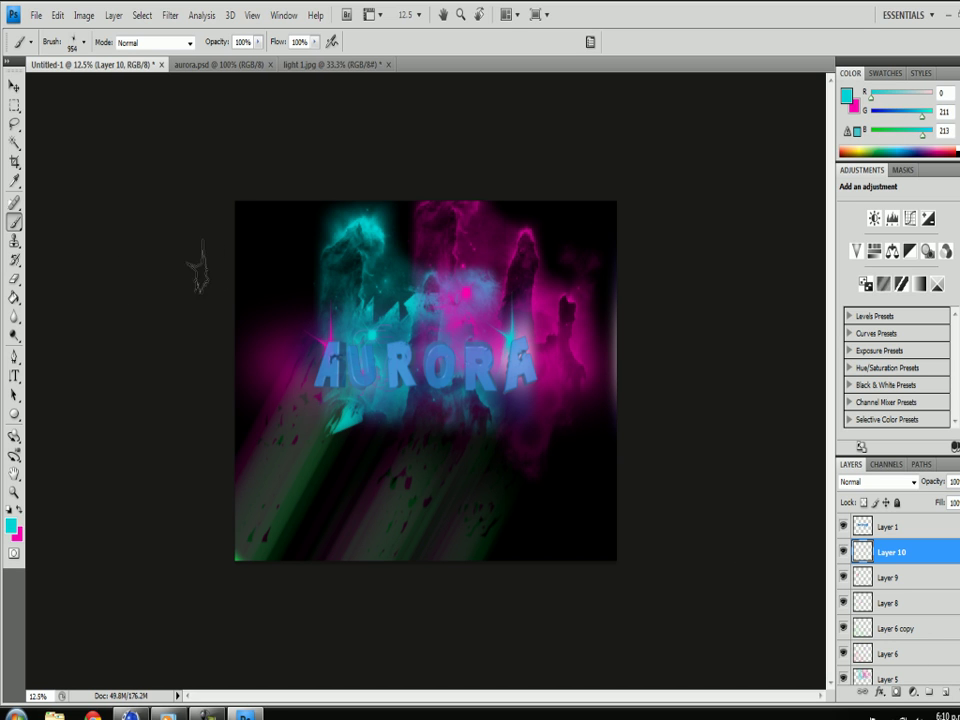
left_click(83, 42)
double_click(72, 168)
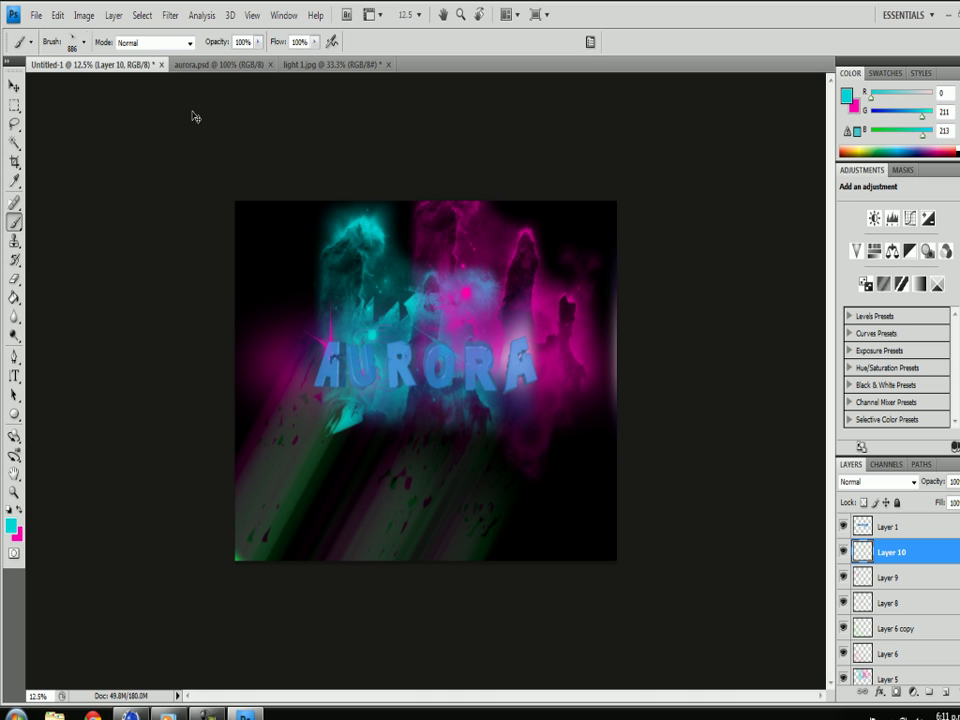
left_click(83, 42)
left_click(262, 295)
left_click(83, 42)
left_click(125, 201)
left_click(66, 168)
left_click(189, 146)
Stamp a large cyan moon, move Layer 10 above Background, and set 37% opacity
left_click(430, 373)
left_click_drag(915, 556, 893, 575)
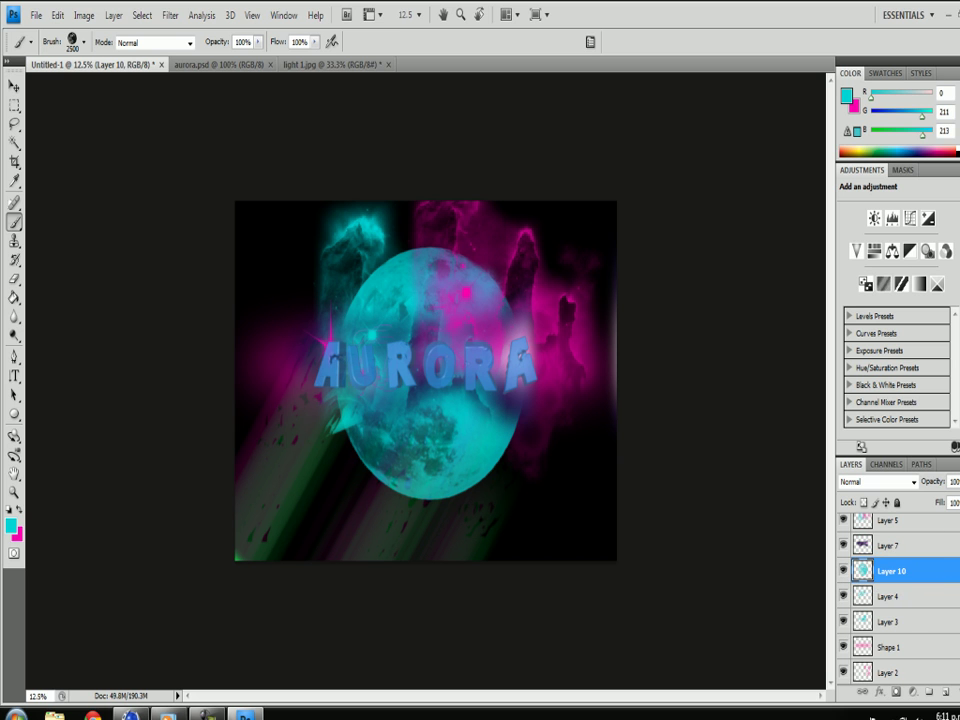
scroll(900, 580, "up", 1)
left_click_drag(900, 596, 880, 636)
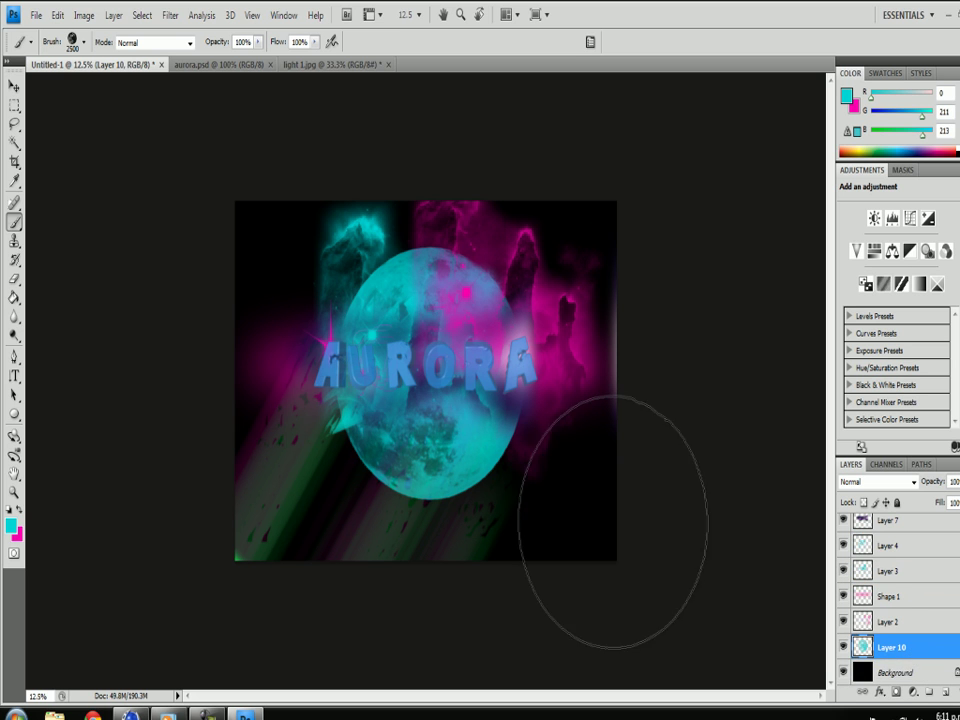
left_click_drag(955, 501, 934, 506)
key("v")
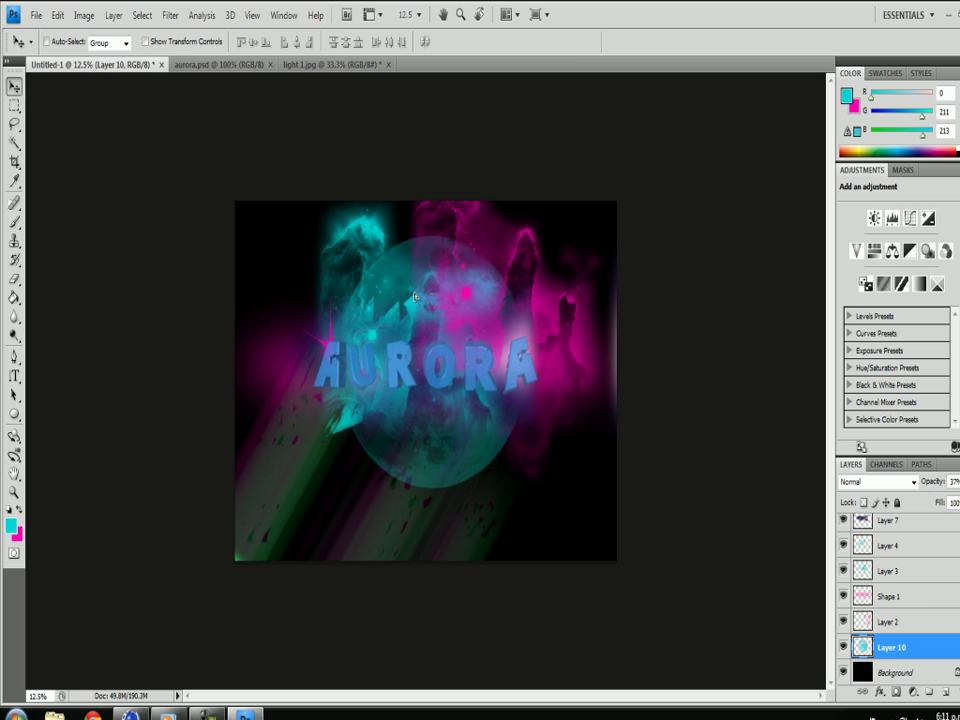
Soften the moon with a Gaussian Blur of radius 55.2
left_click(168, 15)
left_click(330, 210)
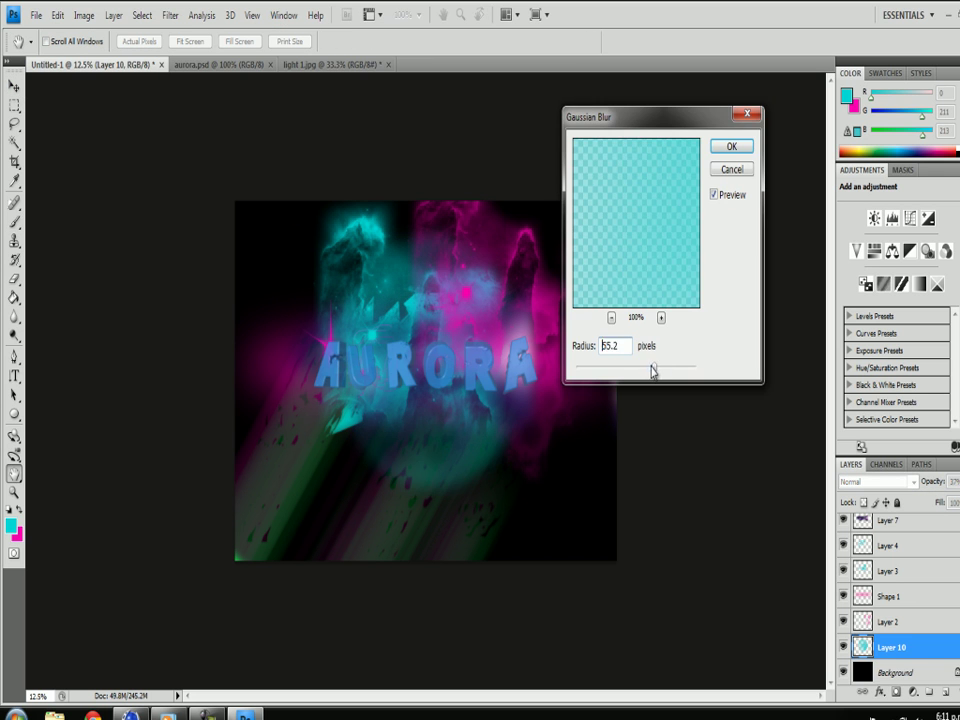
left_click(731, 147)
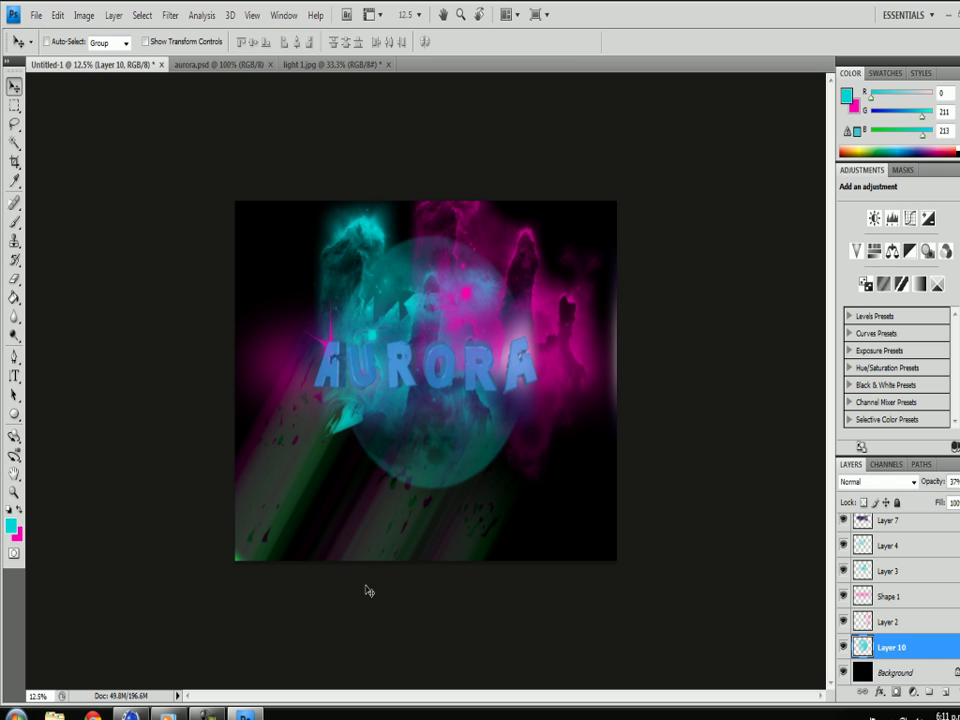
key("F10")
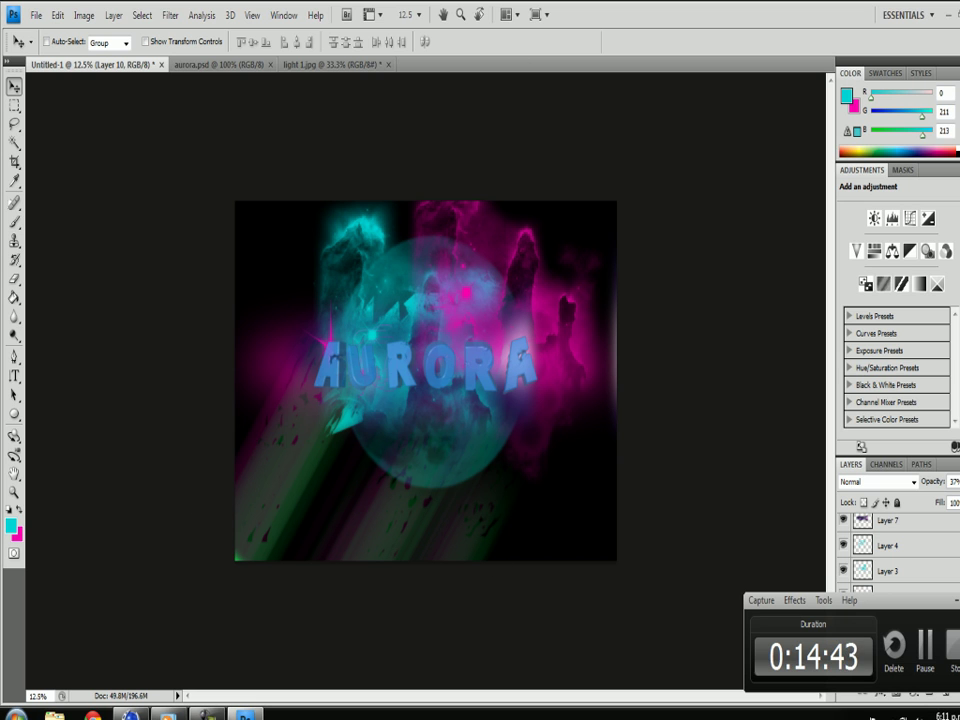
left_click(956, 602)
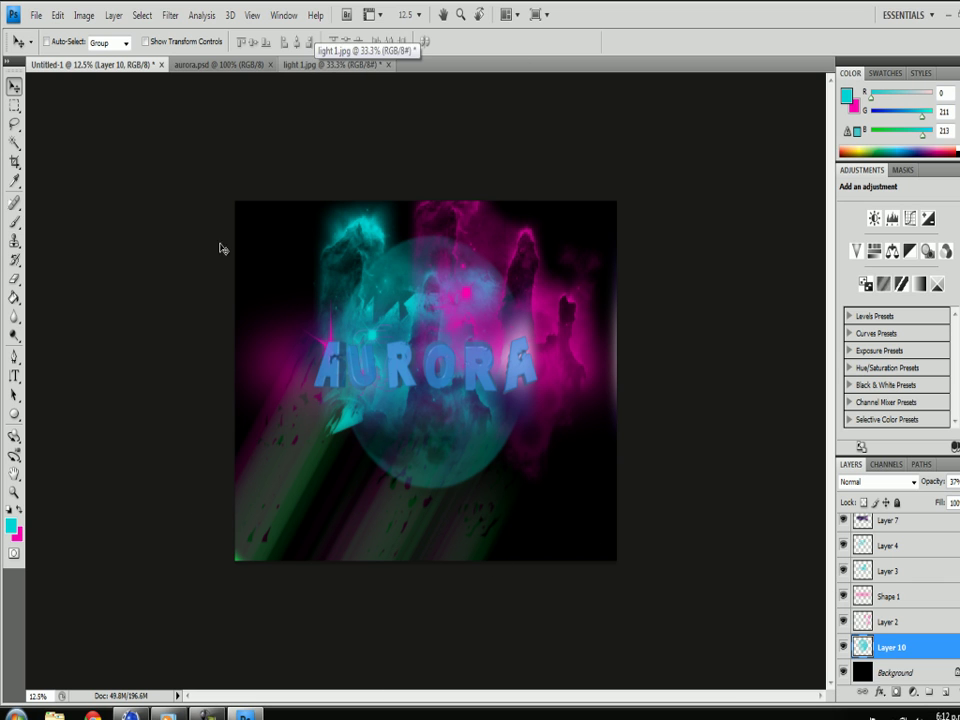
Enlarge the brush to 2500 px and add a new empty layer for the planet
left_click(15, 222)
left_click(84, 42)
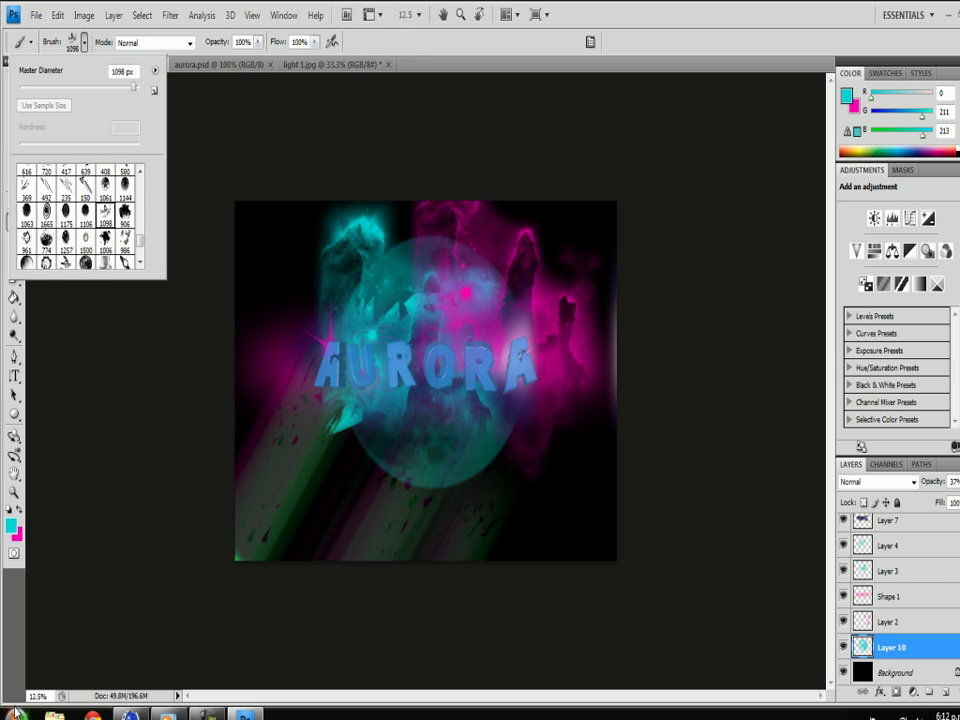
key("Return")
key("bracketright")
key("bracketright")
key("bracketright")
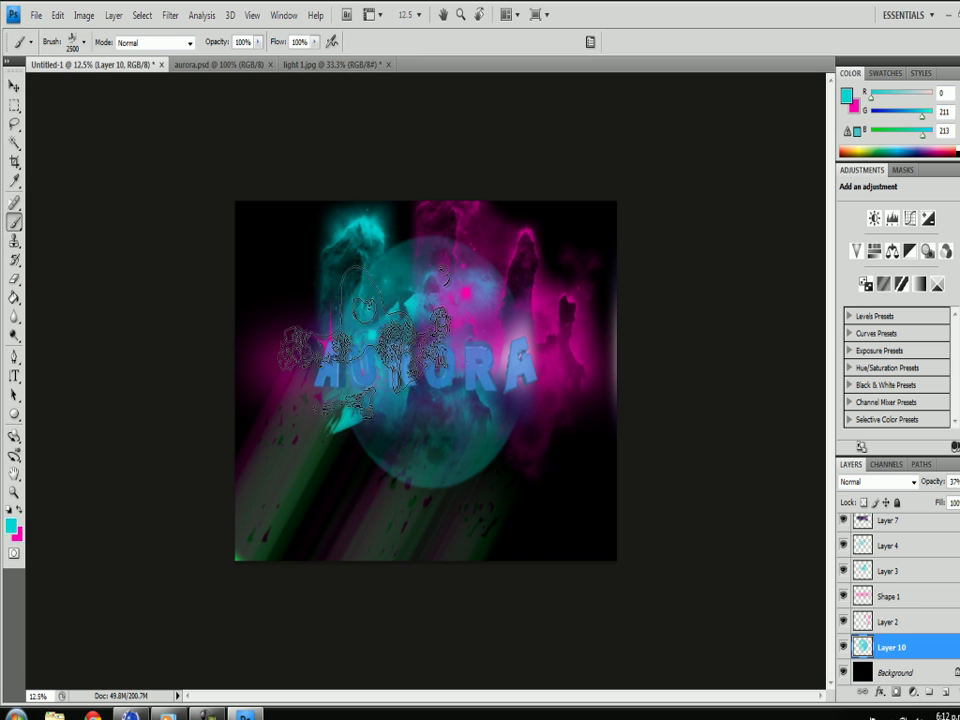
key("ctrl+shift+alt+n")
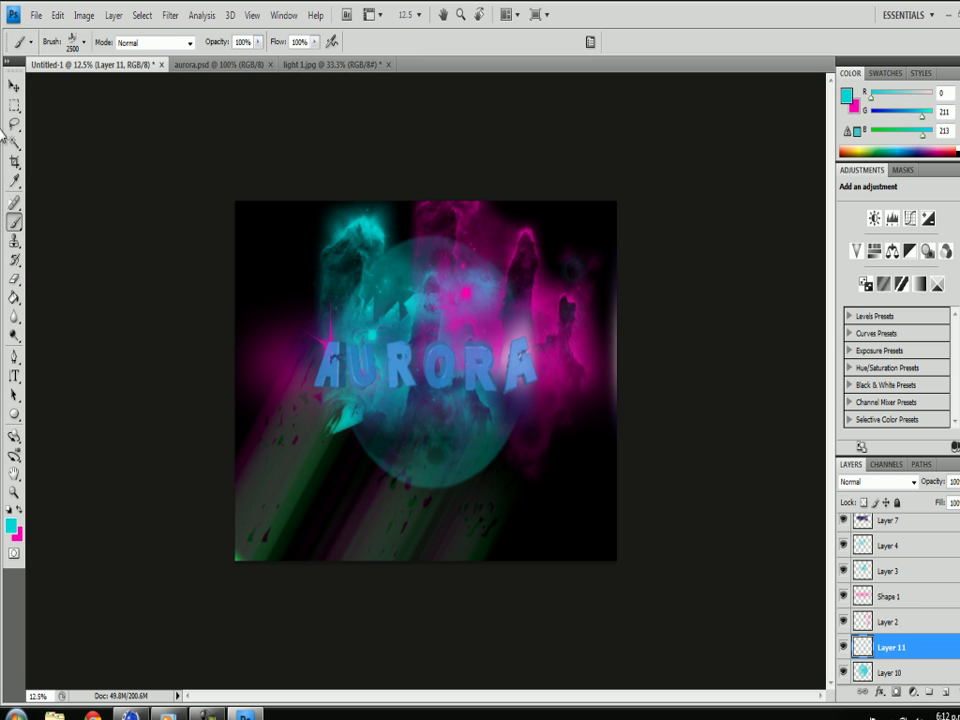
left_click(83, 42)
key("Return")
Stamp a cyan planet in the top-left and scale it to about 95%
left_click(260, 368)
key("ctrl+z")
left_click(83, 42)
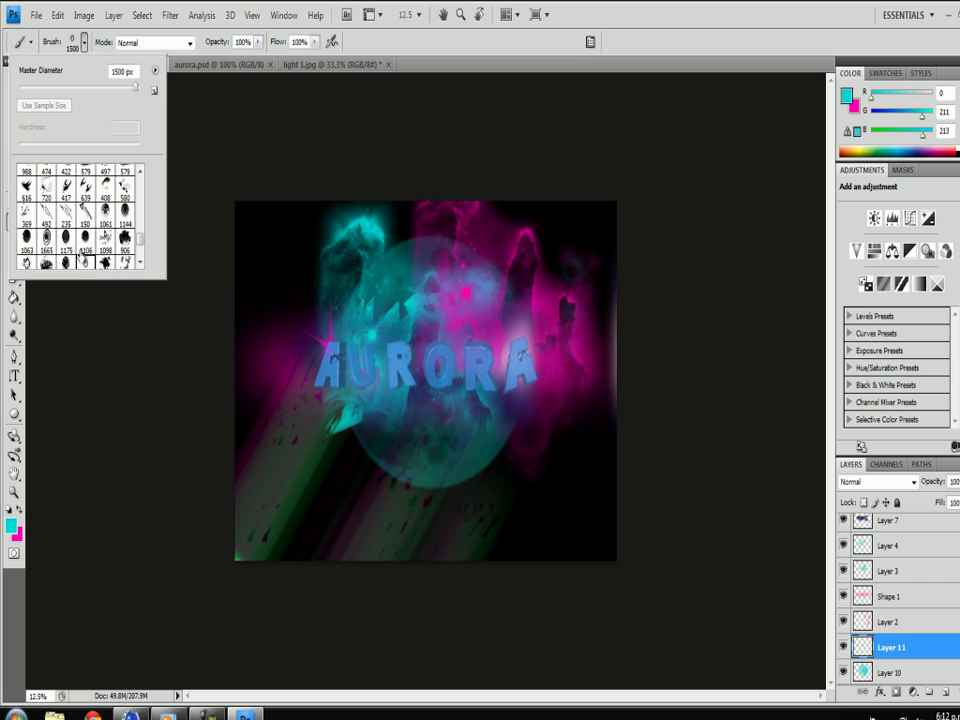
key("Escape")
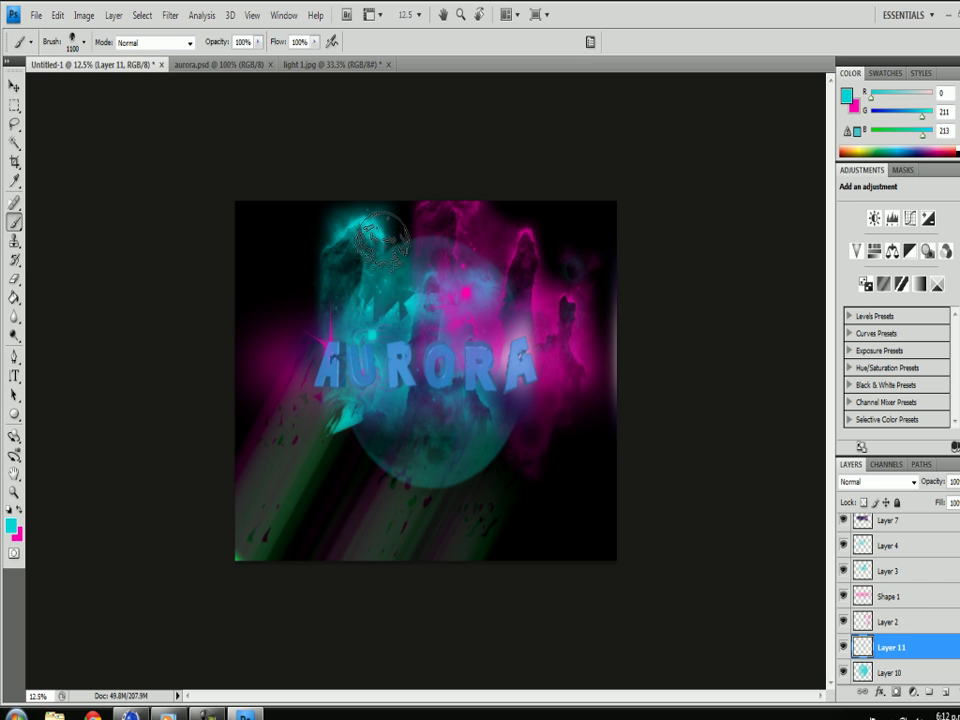
left_click(252, 265)
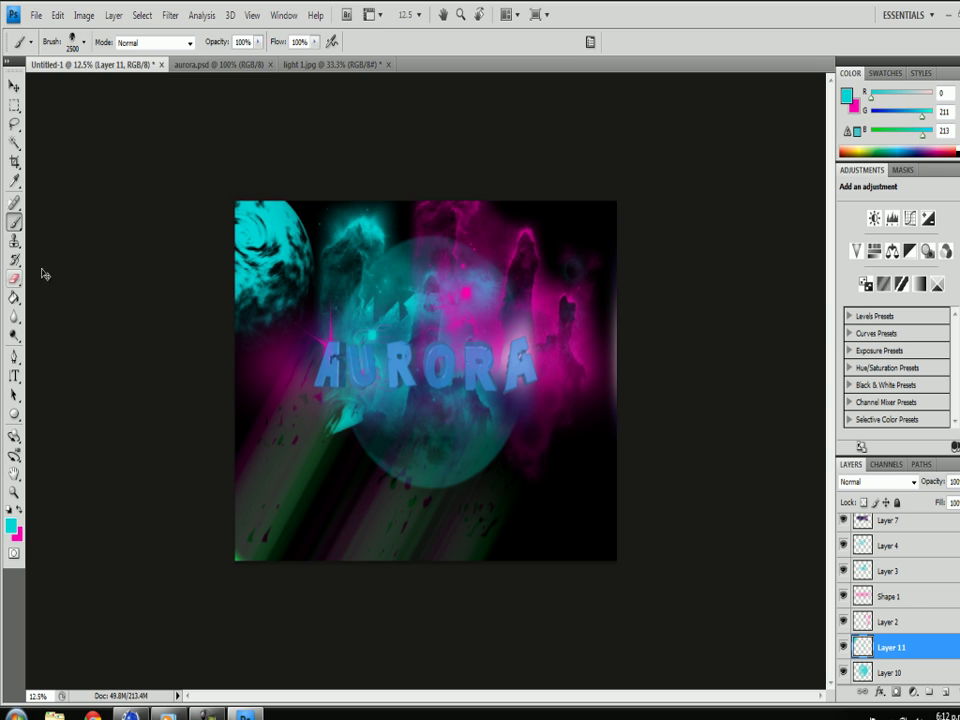
key("ctrl+t")
left_click_drag(496, 186, 482, 196)
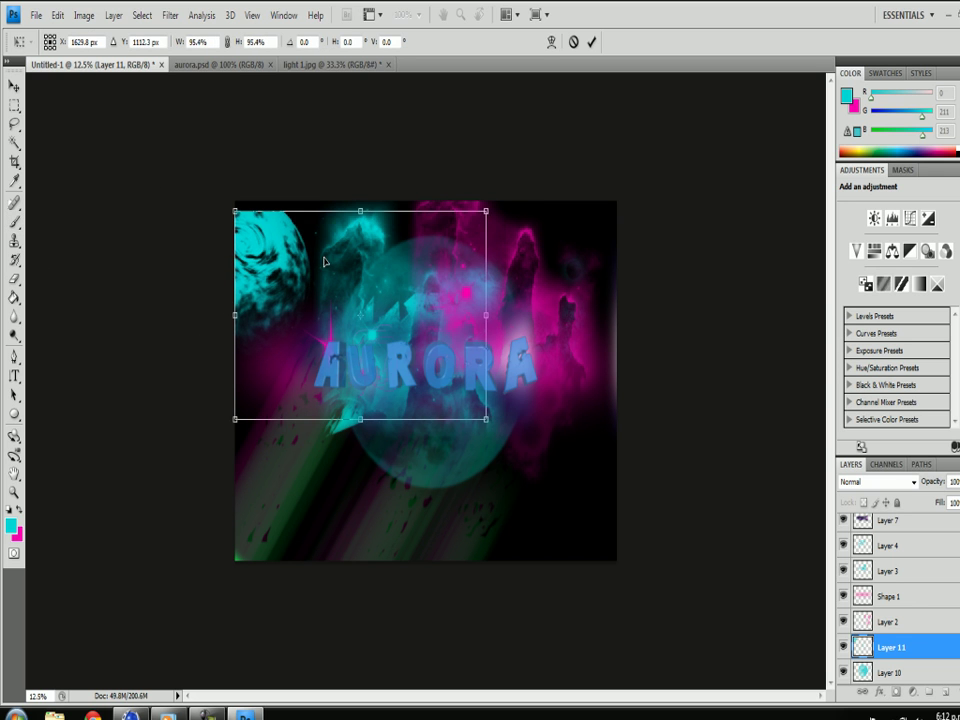
key("Escape")
Reposition the cyan planet in the top-left corner and swap the foreground colour to magenta
key("ctrl+z")
left_click(352, 280)
key("v")
left_click_drag(300, 244, 298, 234)
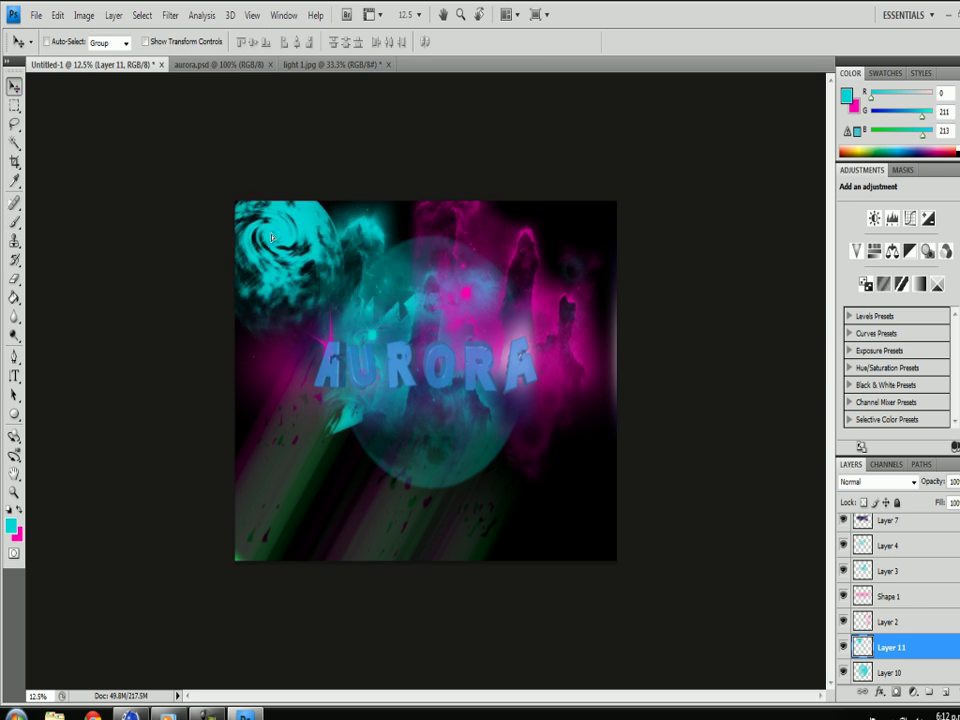
key("ctrl+z")
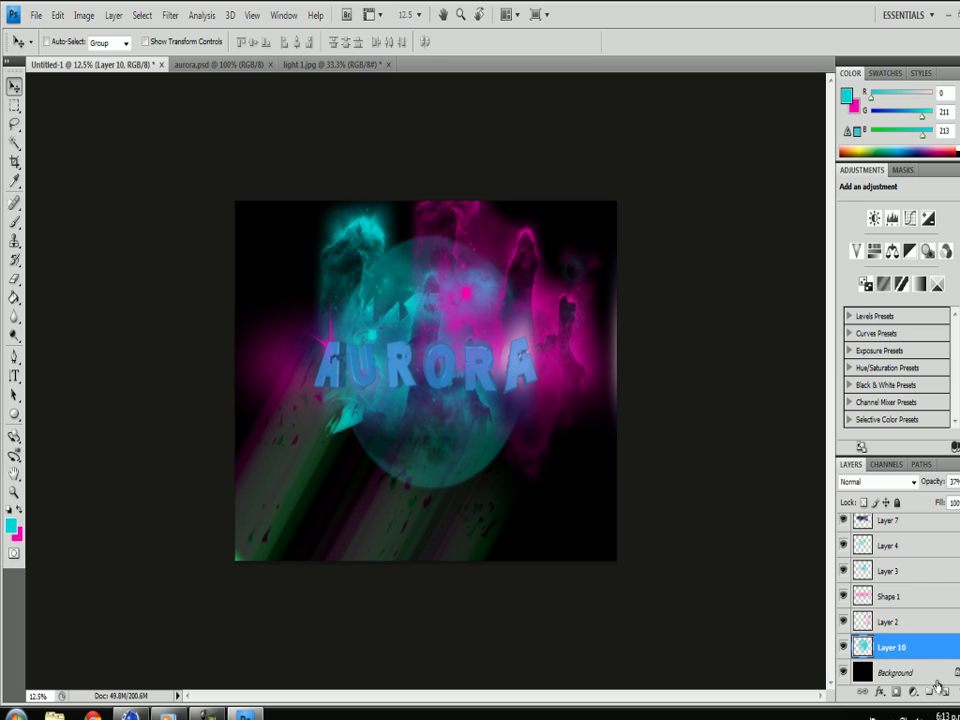
left_click(16, 221)
key("ctrl+z")
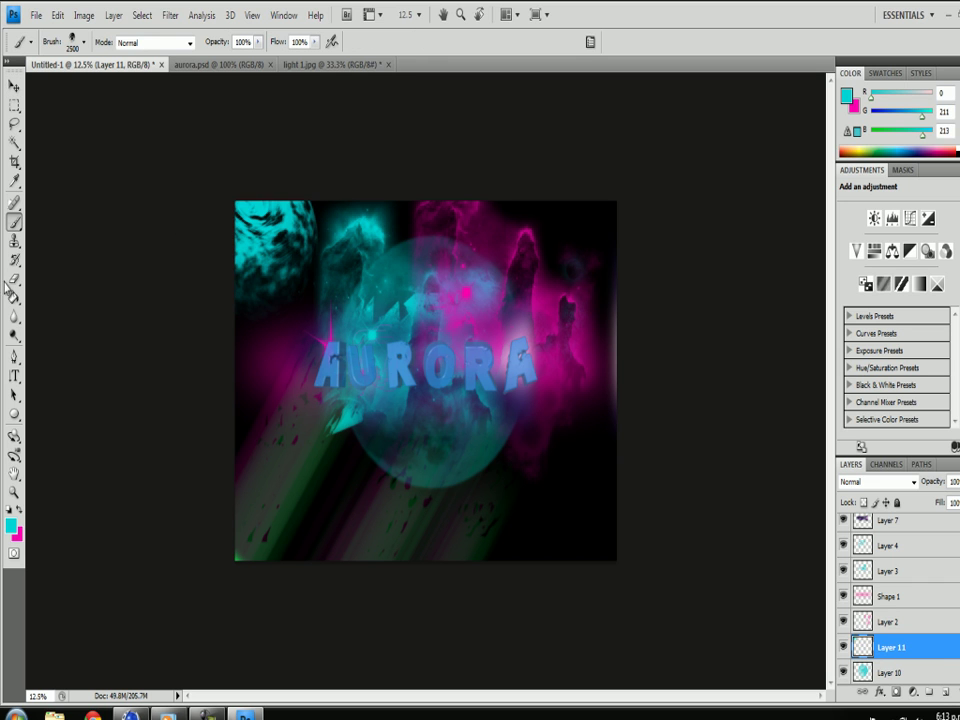
key("x")
left_click(75, 42)
left_click(929, 691)
left_click(85, 42)
left_click(92, 190)
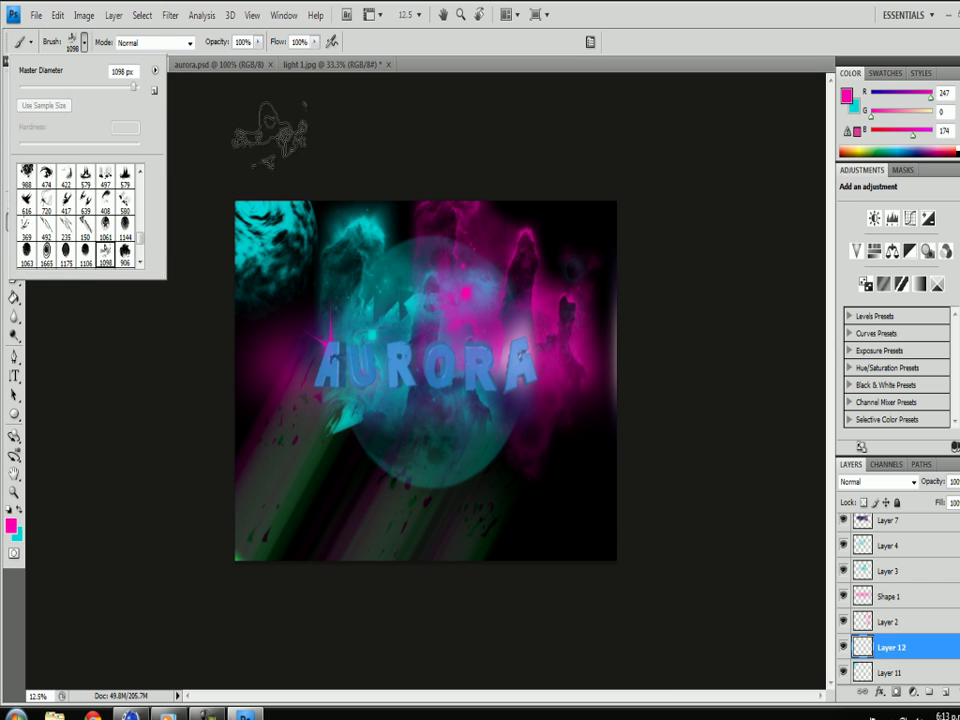
left_click(588, 532)
key("ctrl+z")
left_click(84, 42)
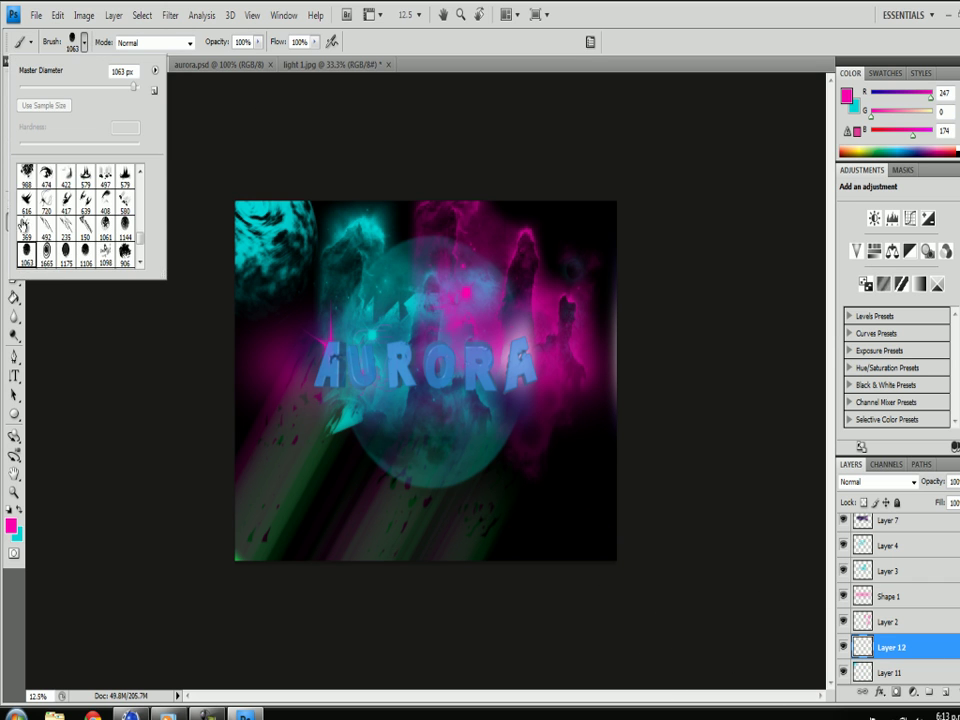
key("Escape")
left_click(556, 488)
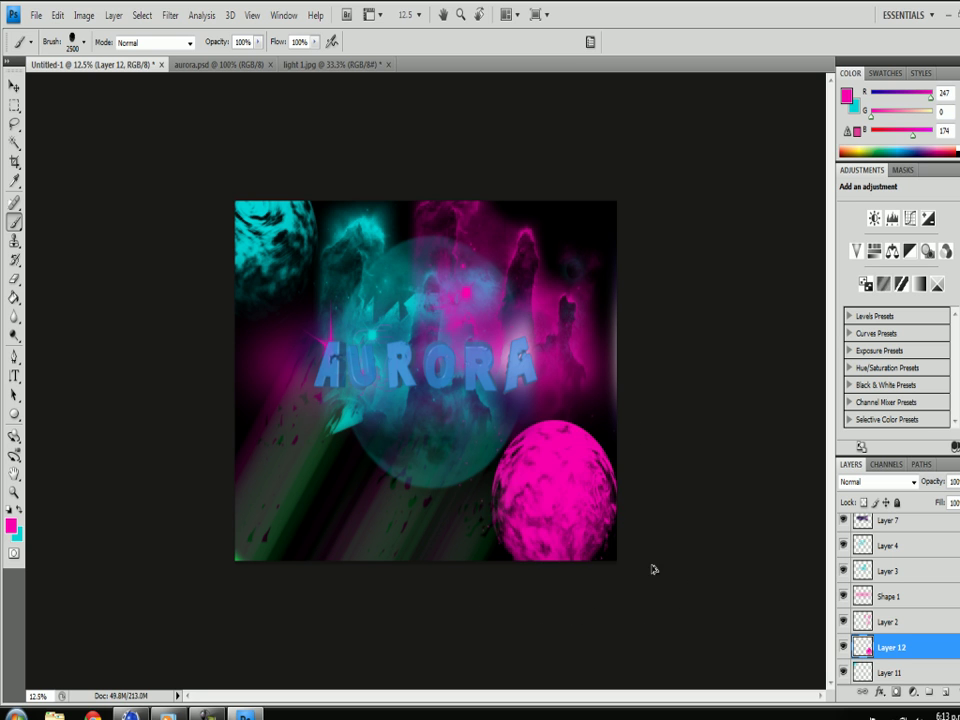
key("ctrl+z")
key("ctrl+alt+z")
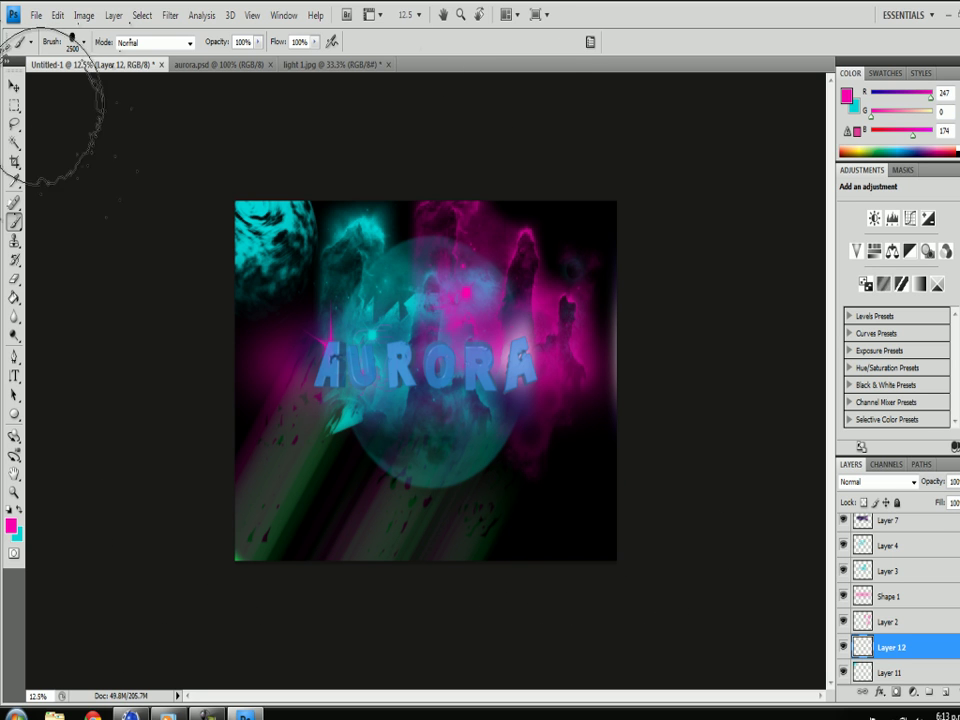
left_click(84, 42)
left_click(86, 204)
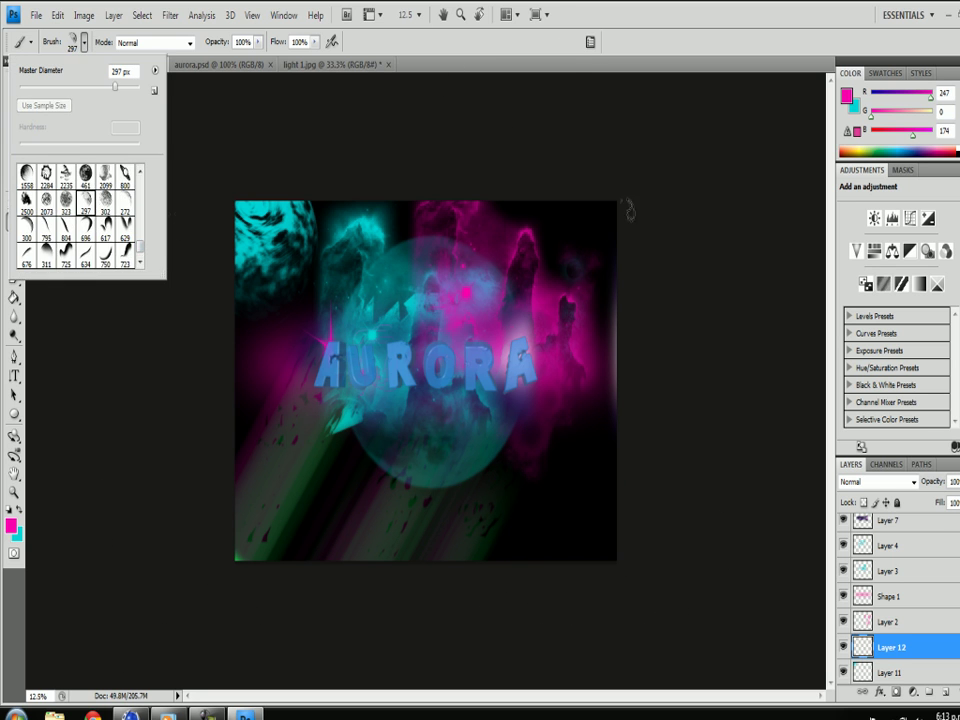
key("Escape")
left_click(560, 490)
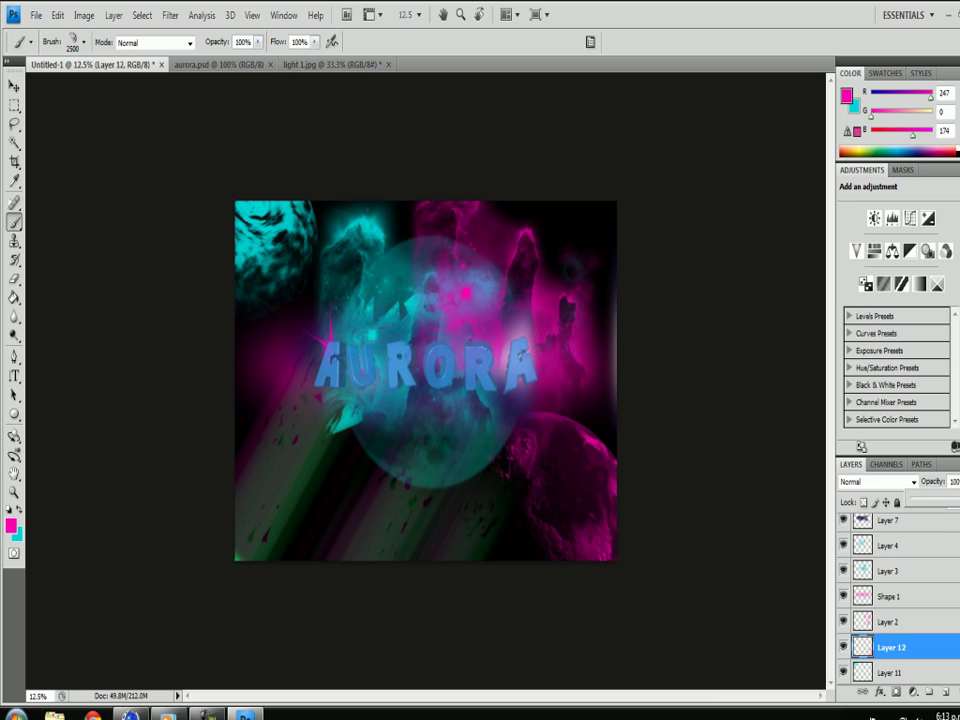
type("25")
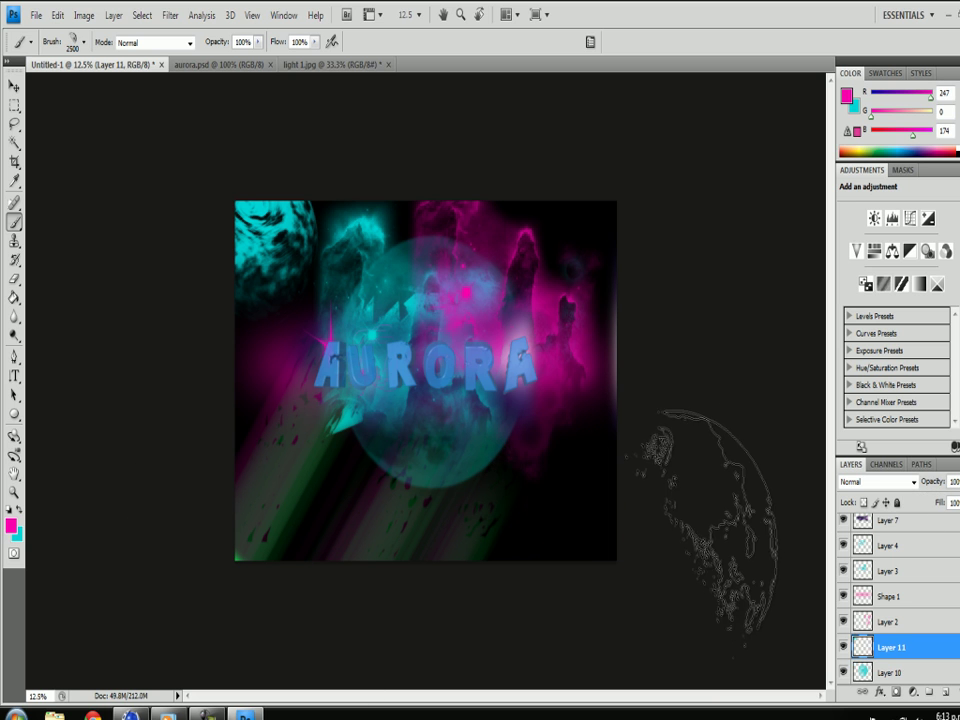
type("v")
key("Delete")
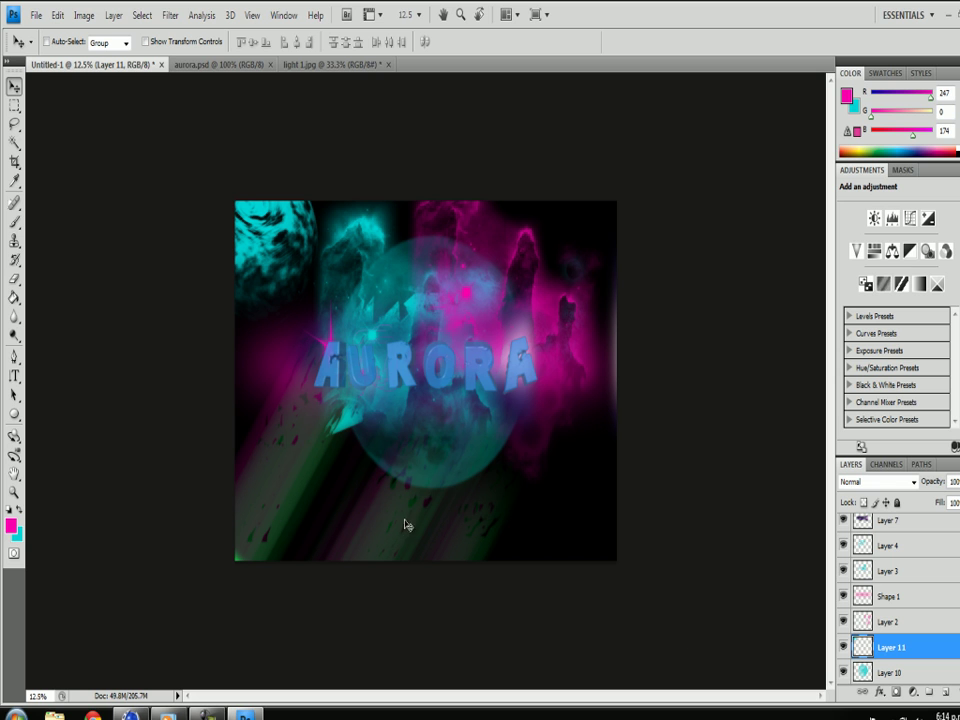